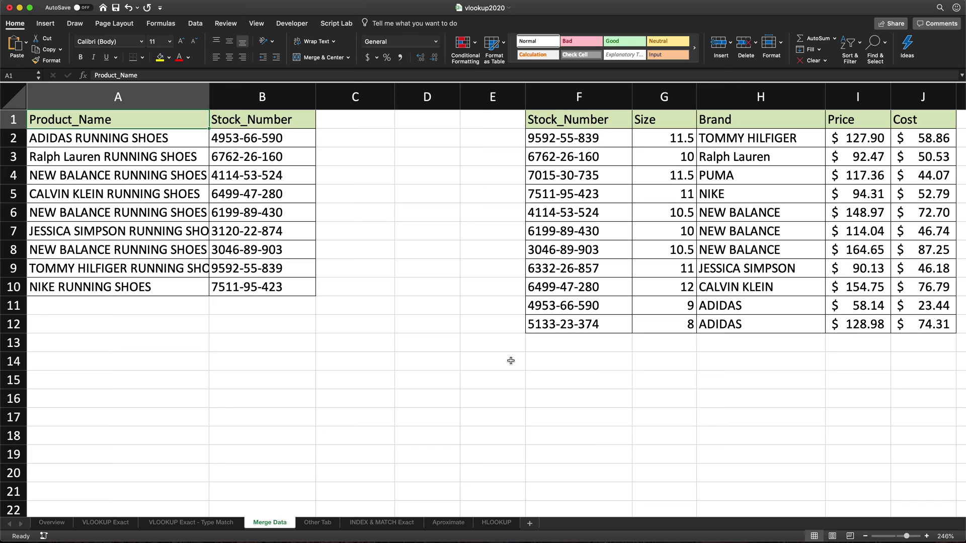
Enter =VLOOKUP(B2,$F$2:$J$12,2,0) in C2 and fill it down to C10
left_click(309, 323)
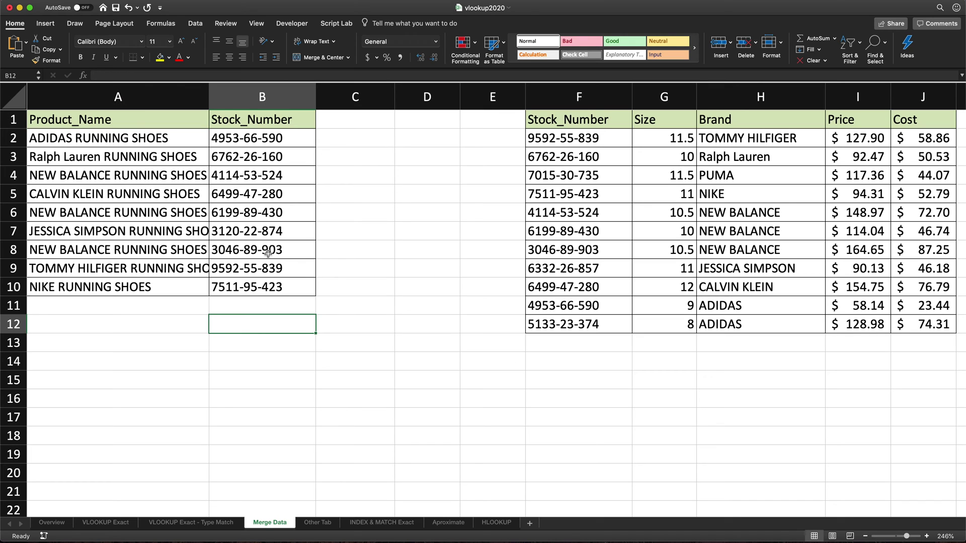
left_click(334, 143)
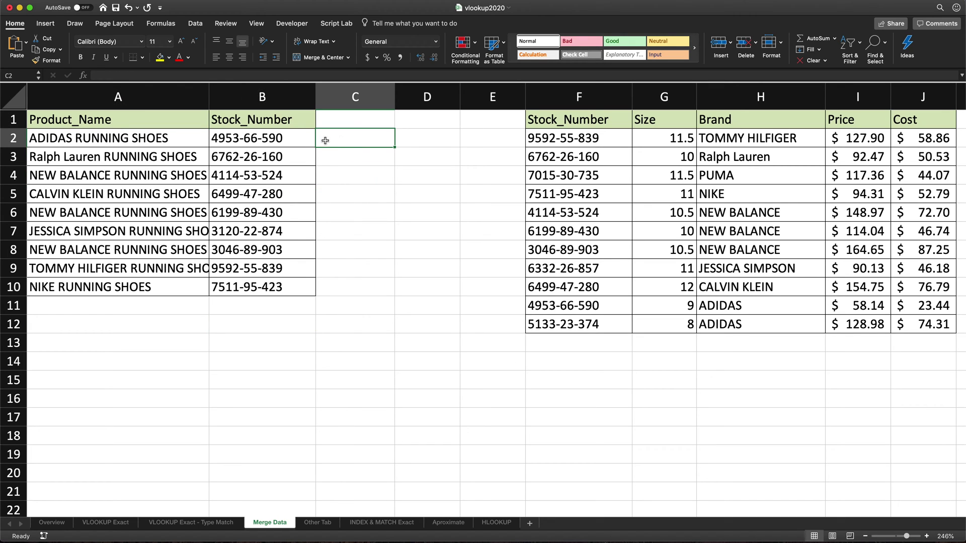
type("=vl")
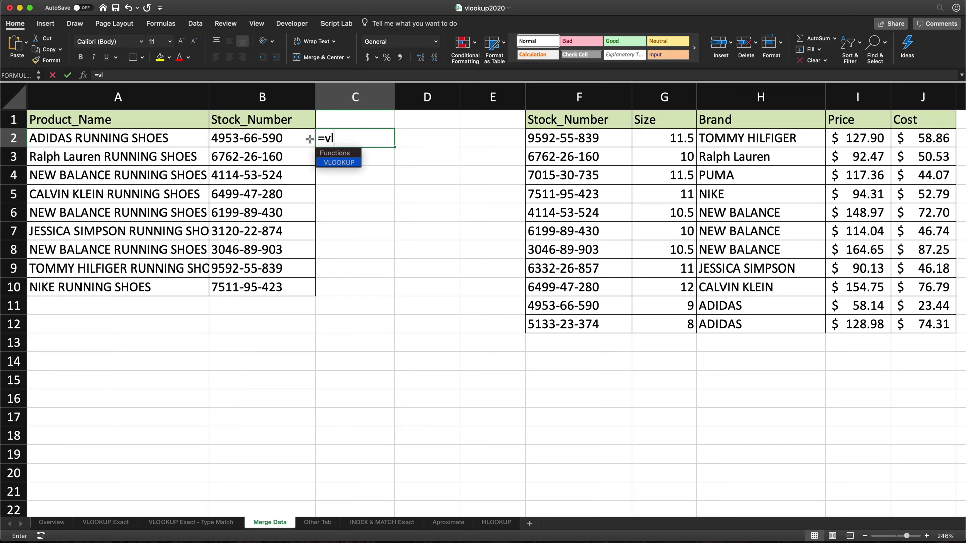
double_click(332, 161)
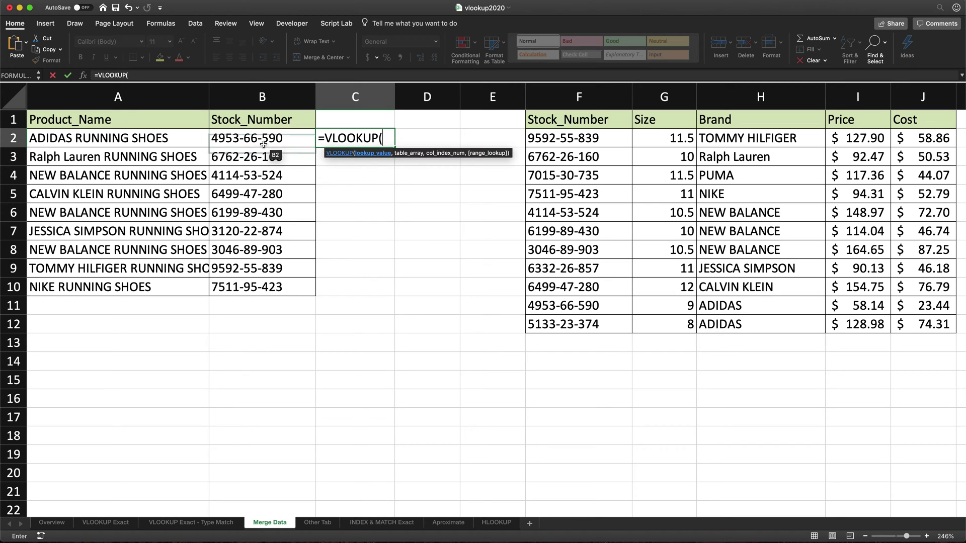
left_click(265, 139)
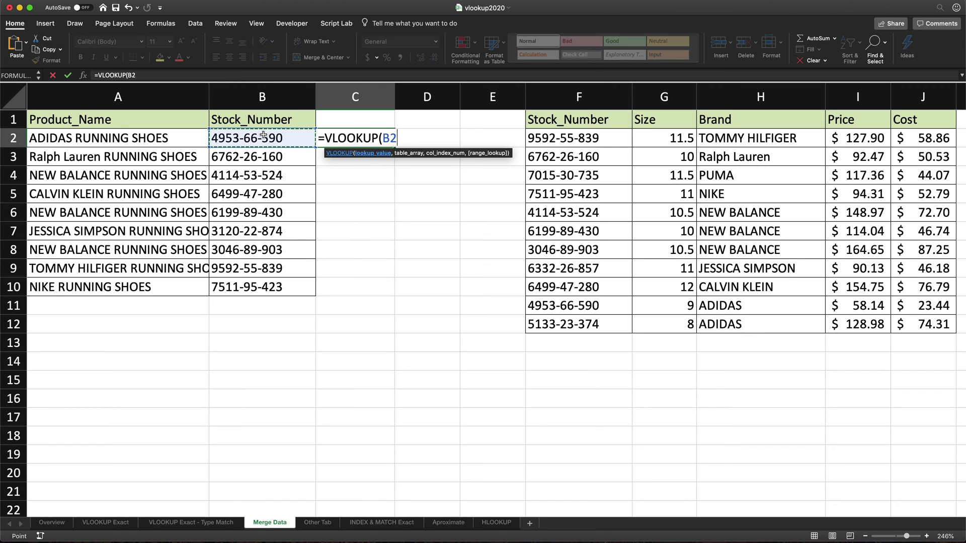
type(",")
left_click_drag(569, 141, 931, 325)
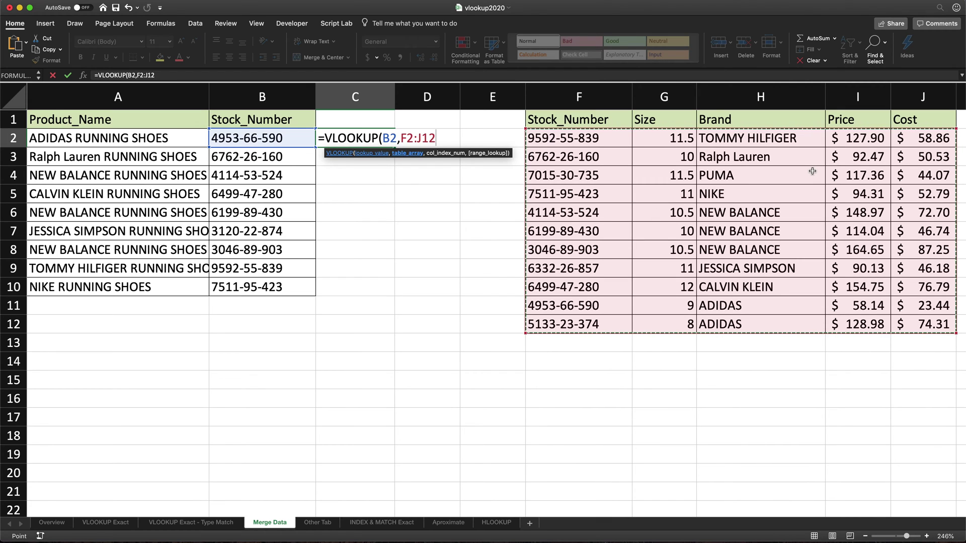
key("F4")
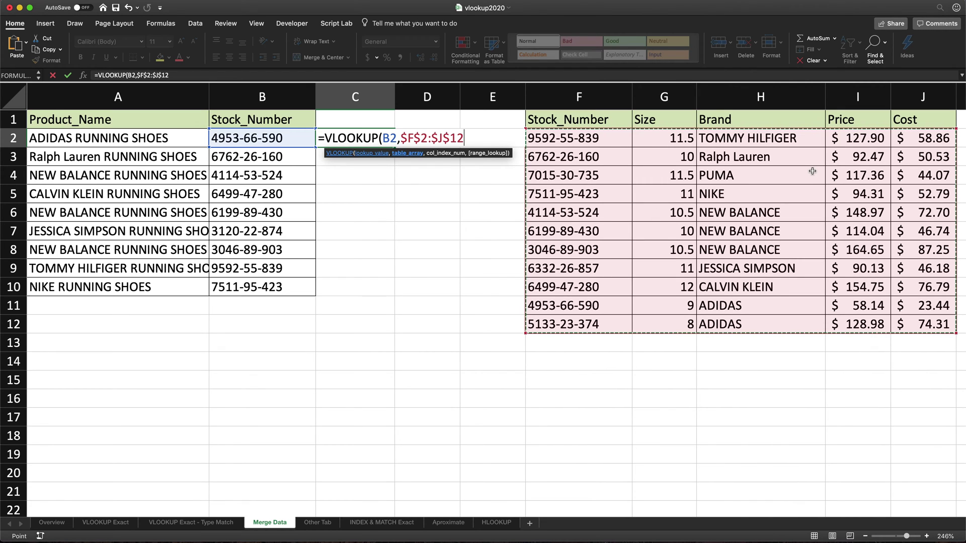
type(",")
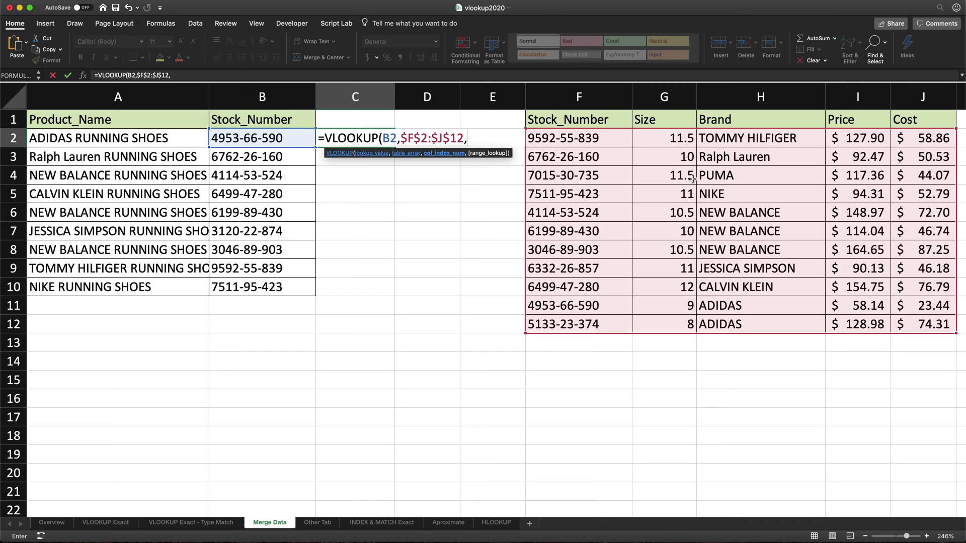
type("2,")
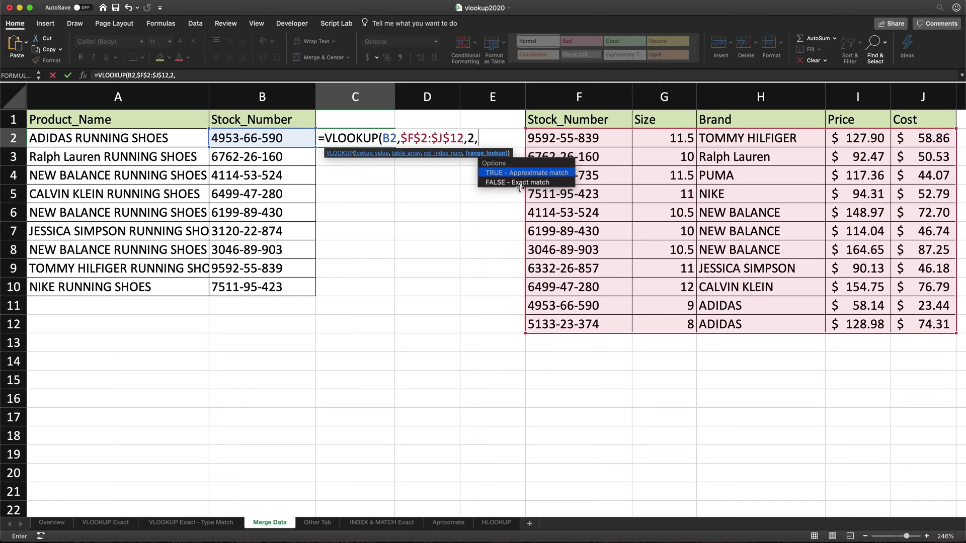
type("0)")
key("Return")
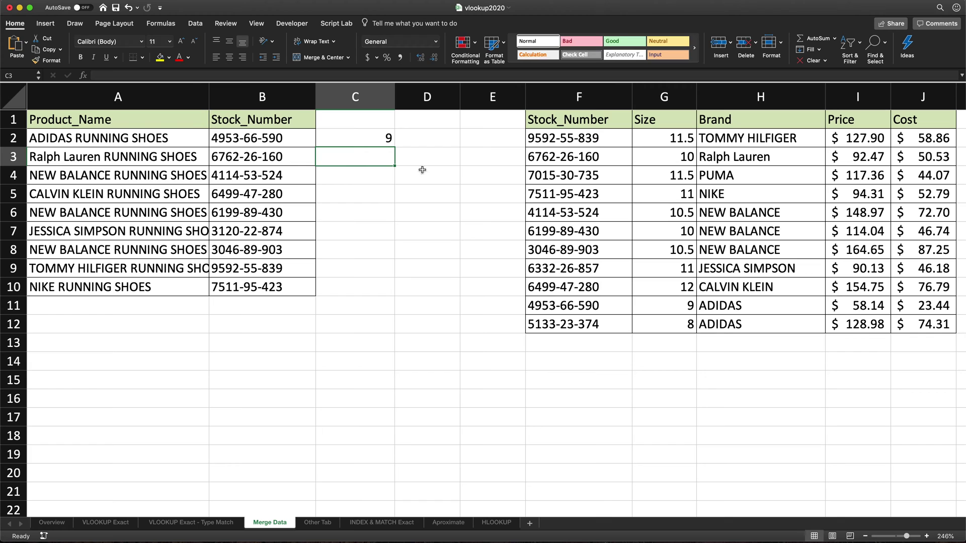
left_click(379, 142)
double_click(395, 149)
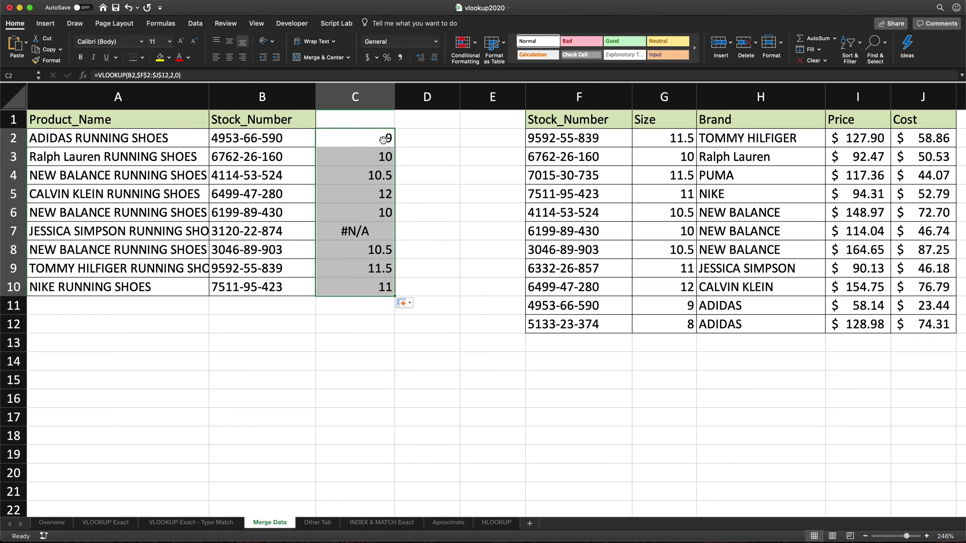
Copy the C2 formula text into D2, set its column index to 4, and fill it down column D
double_click(380, 138)
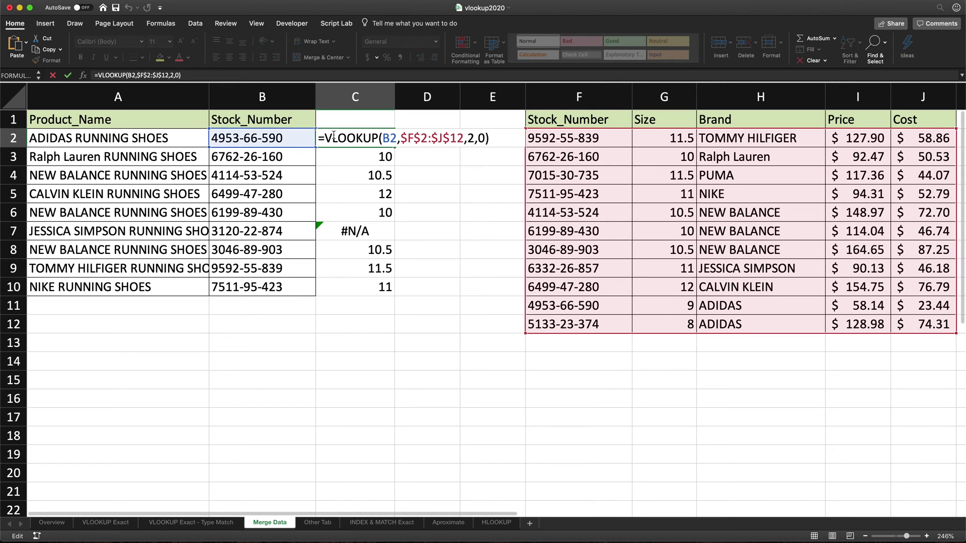
left_click_drag(319, 138, 537, 142)
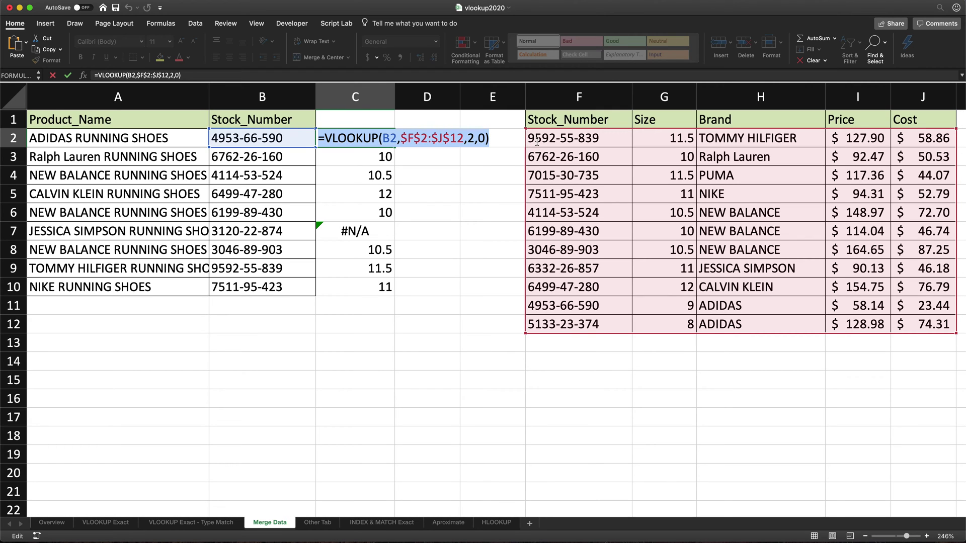
key("super+c")
key("Escape")
left_click(432, 135)
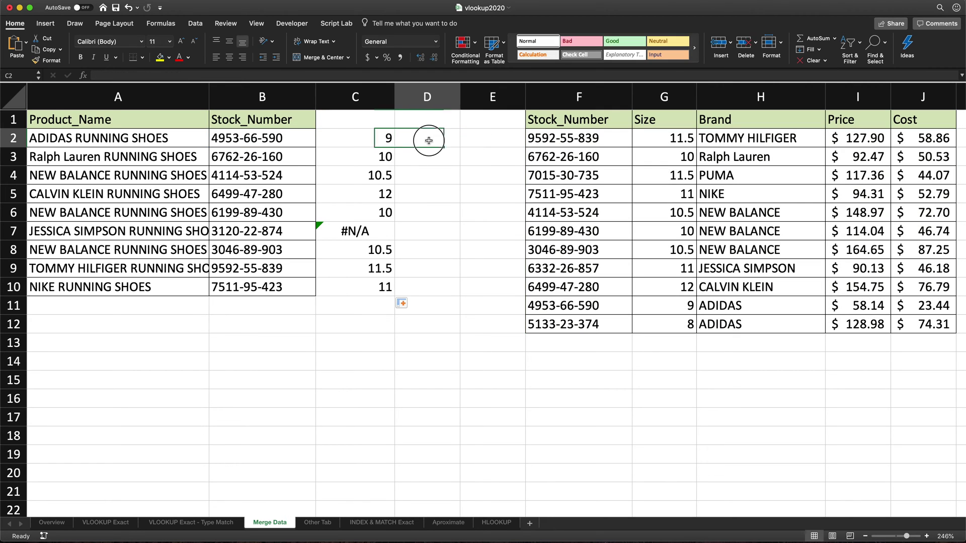
key("super+v")
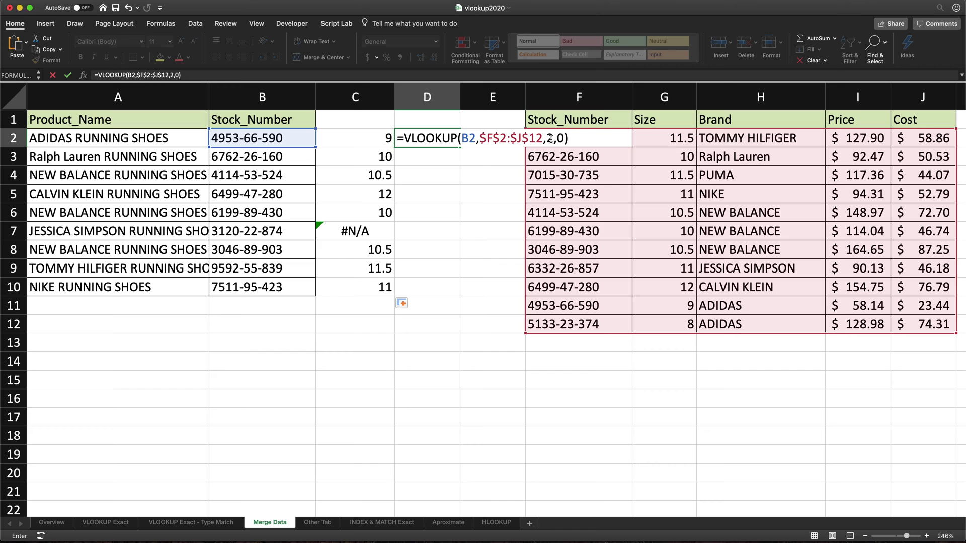
double_click(552, 139)
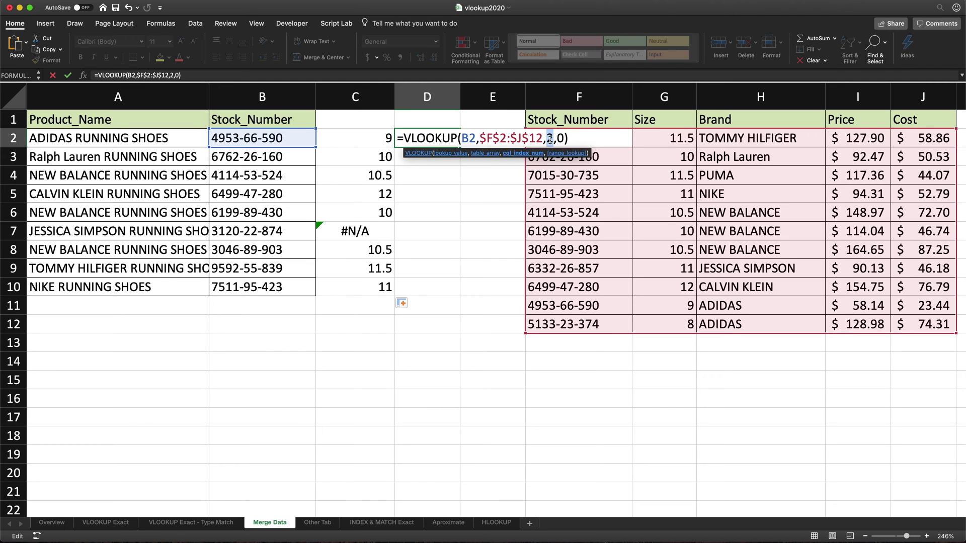
type("4")
key("Return")
left_click(453, 142)
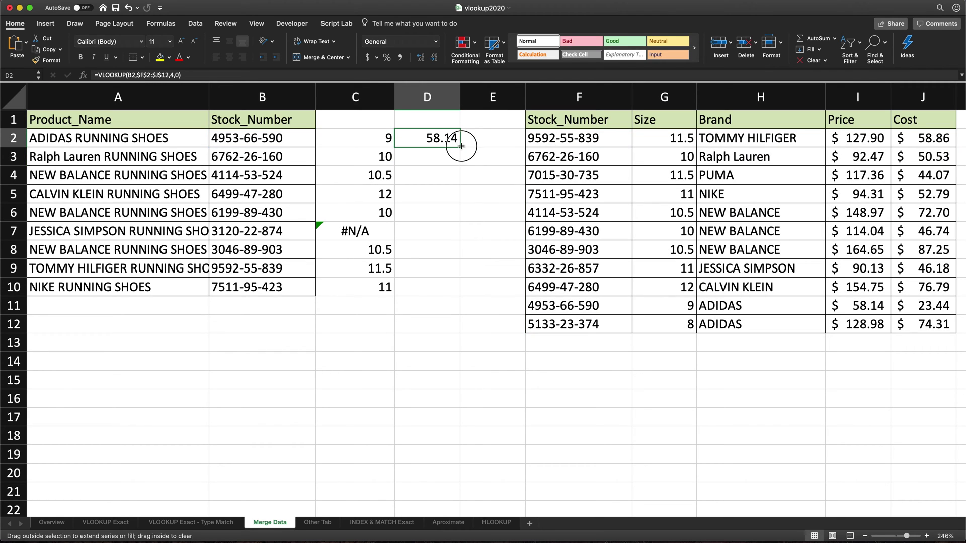
double_click(462, 146)
Paste the same VLOOKUP into E2 with column index 5, fill it down, and clear the surplus formulas in E11:E12
left_click(468, 137)
key("super+v")
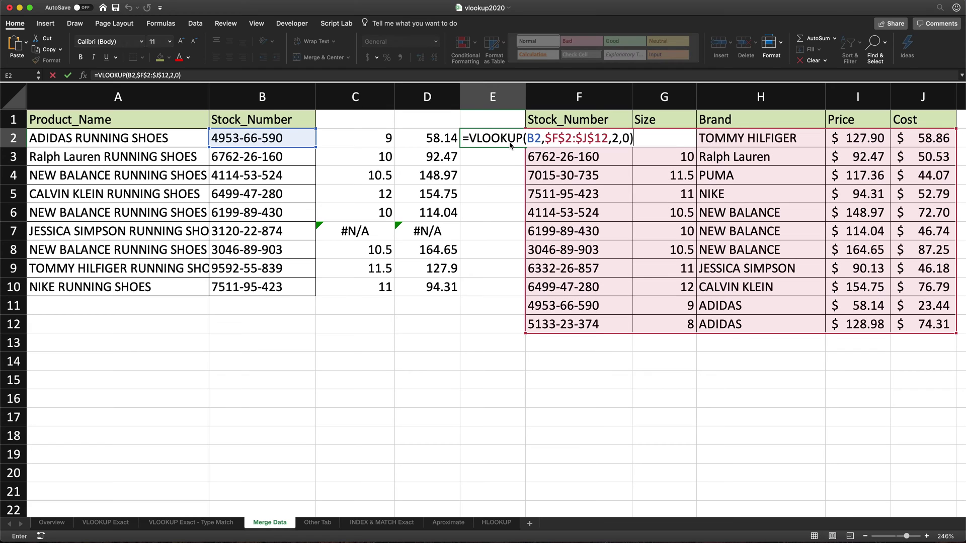
double_click(615, 138)
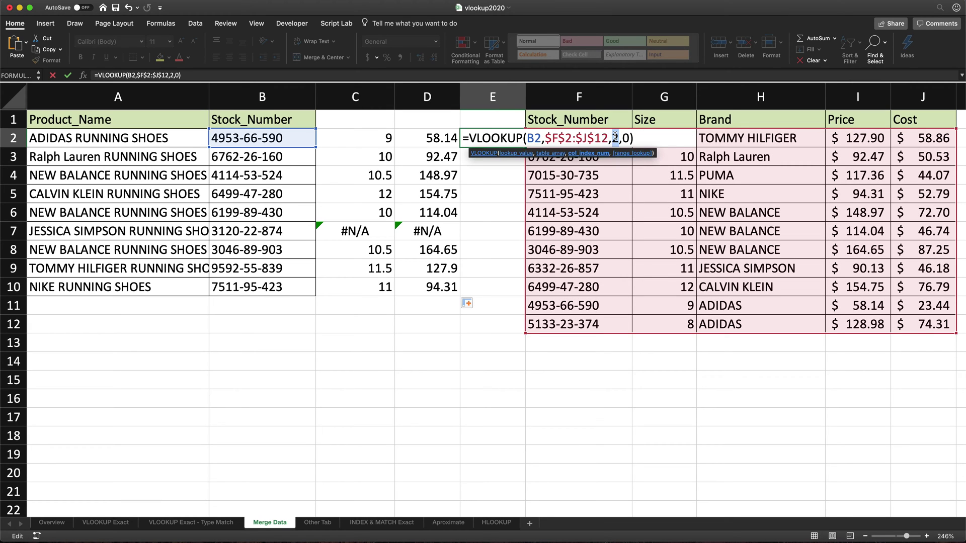
type("5")
key("Return")
left_click(485, 138)
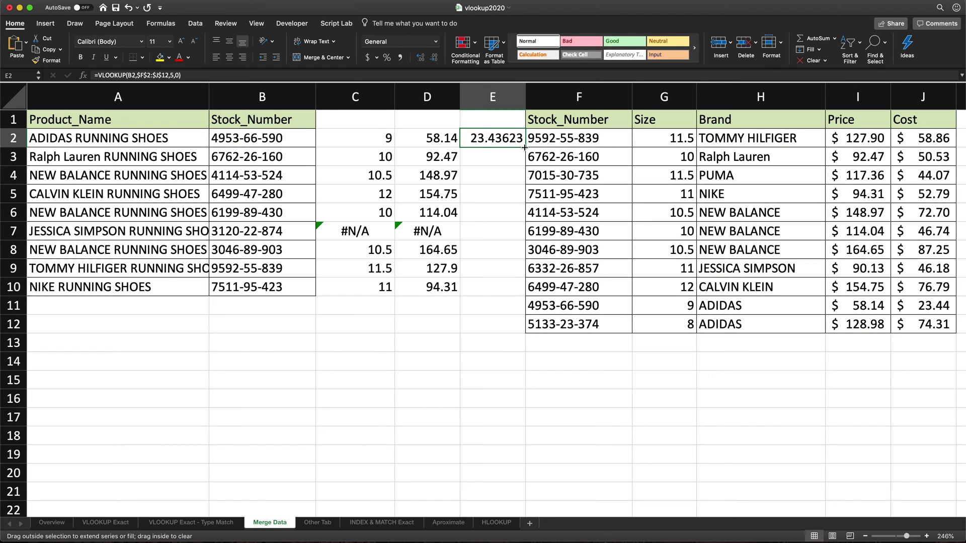
double_click(524, 147)
left_click_drag(488, 308, 489, 327)
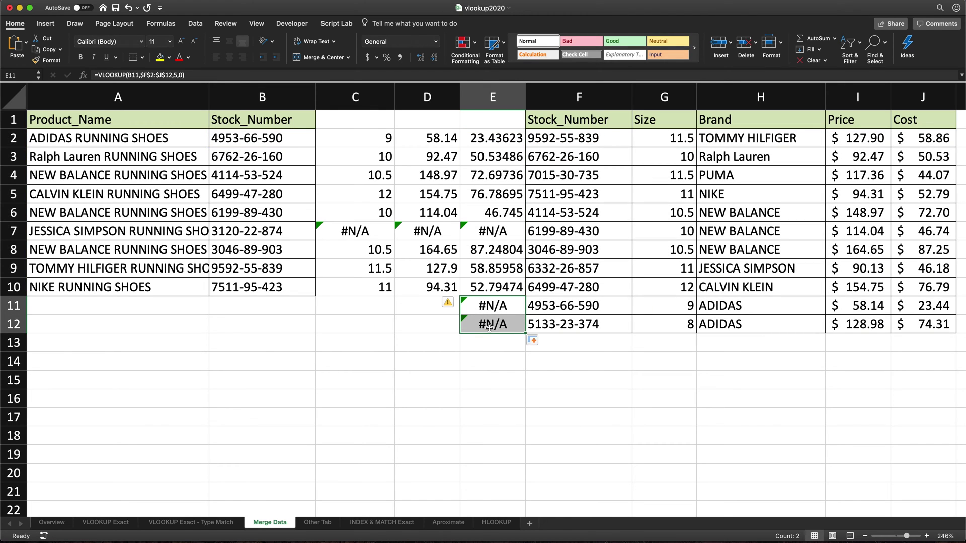
key("Delete")
Insert a blank column before the lookup table's Stock_Number column F
left_click(511, 175)
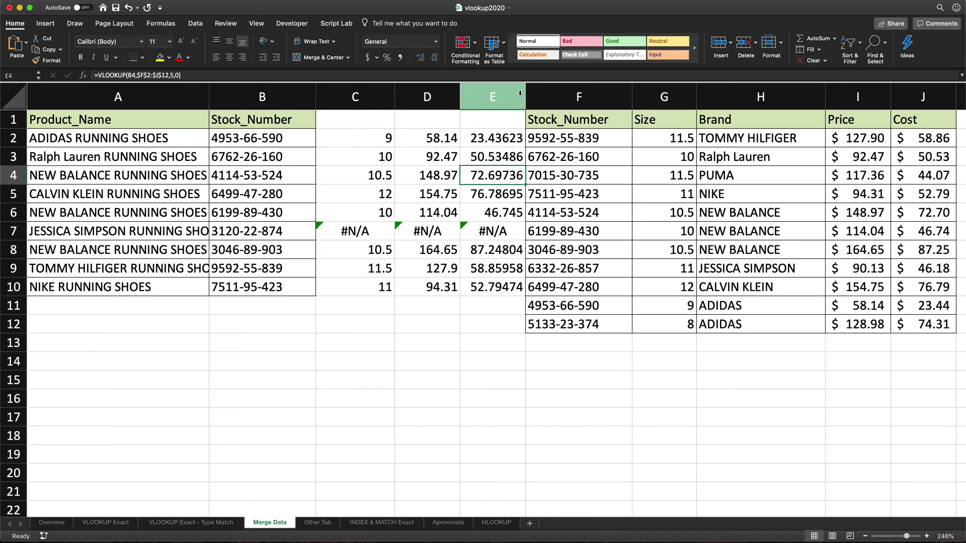
right_click(540, 104)
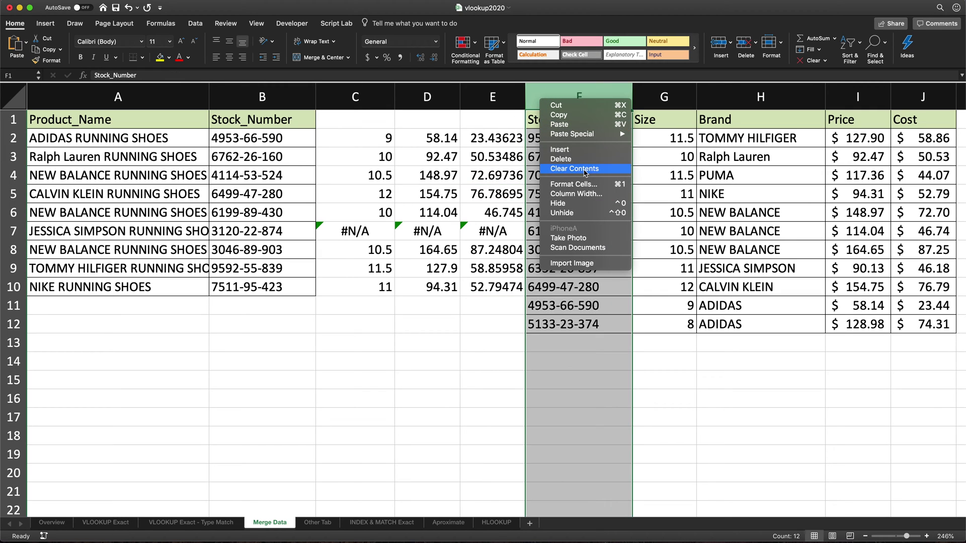
left_click(553, 169)
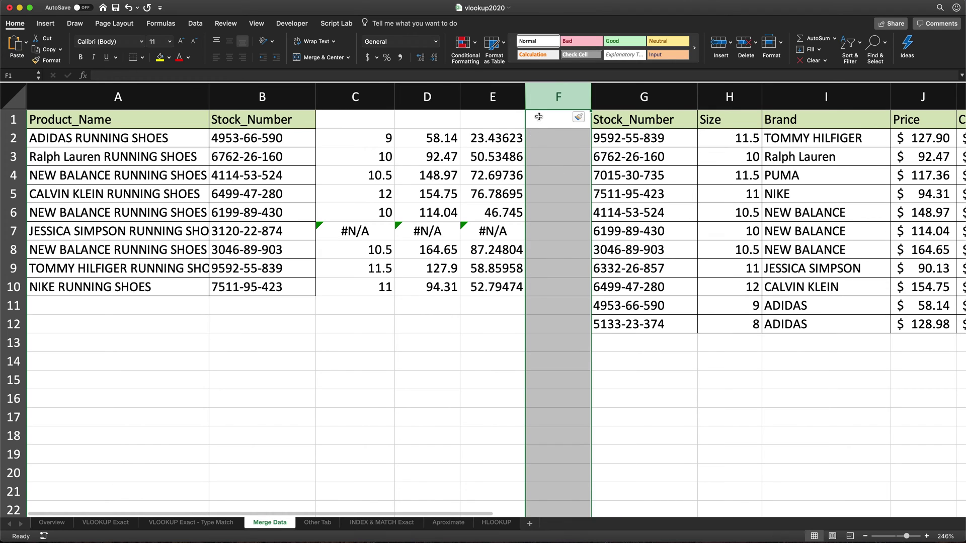
Clear the lookup formulas from columns D and E
double_click(507, 134)
key("Escape")
key("Left")
key("Left")
key("F2")
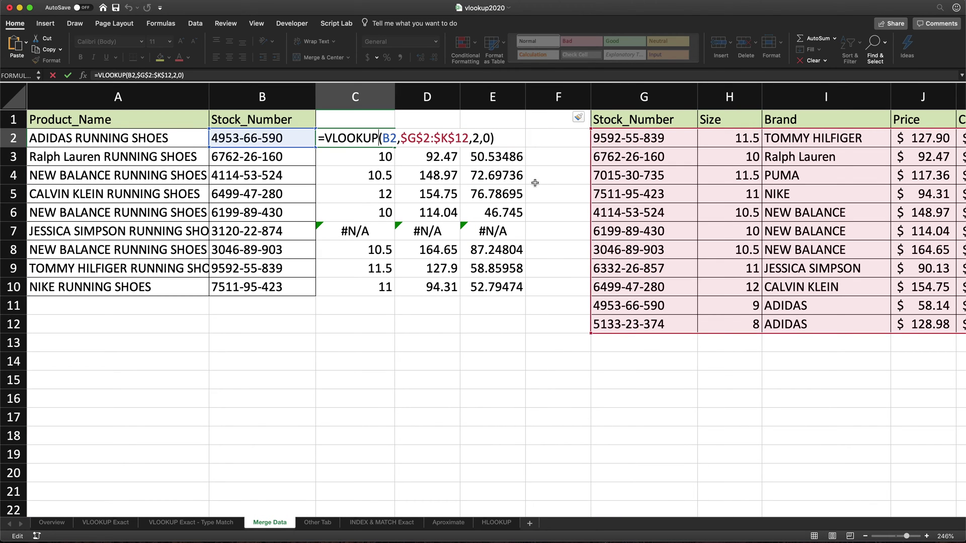
left_click_drag(427, 98, 492, 101)
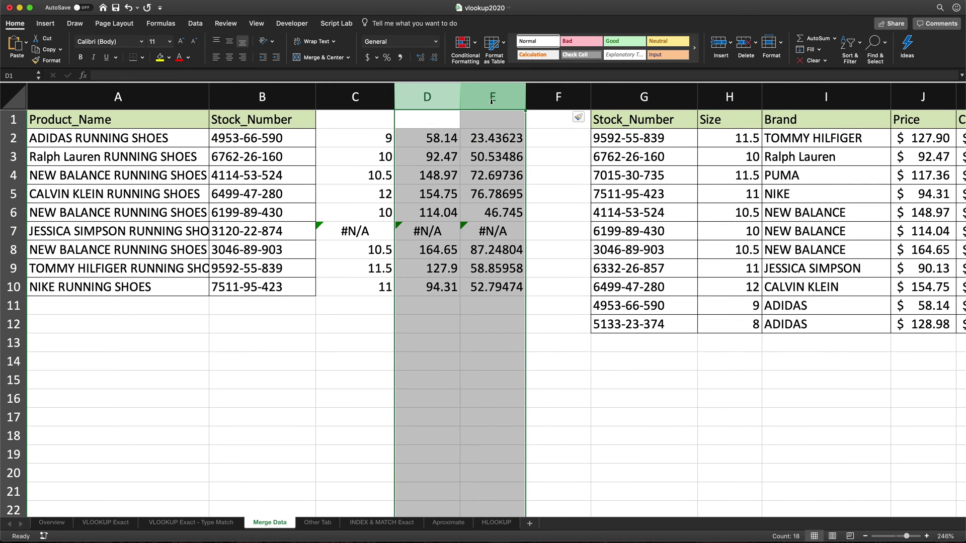
key("Delete")
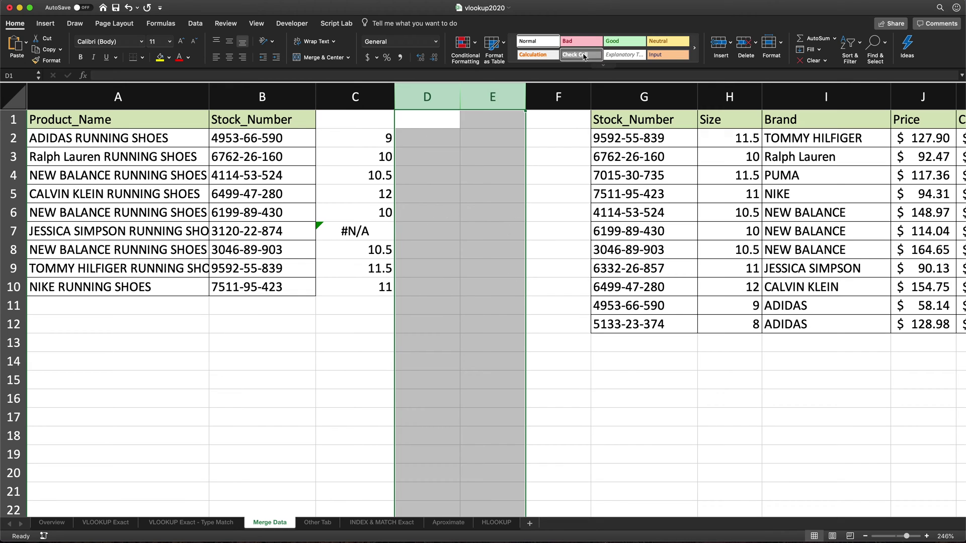
Replace the column index in C2's VLOOKUP with the array {2,4,5} and fill the formula down to C10
double_click(364, 134)
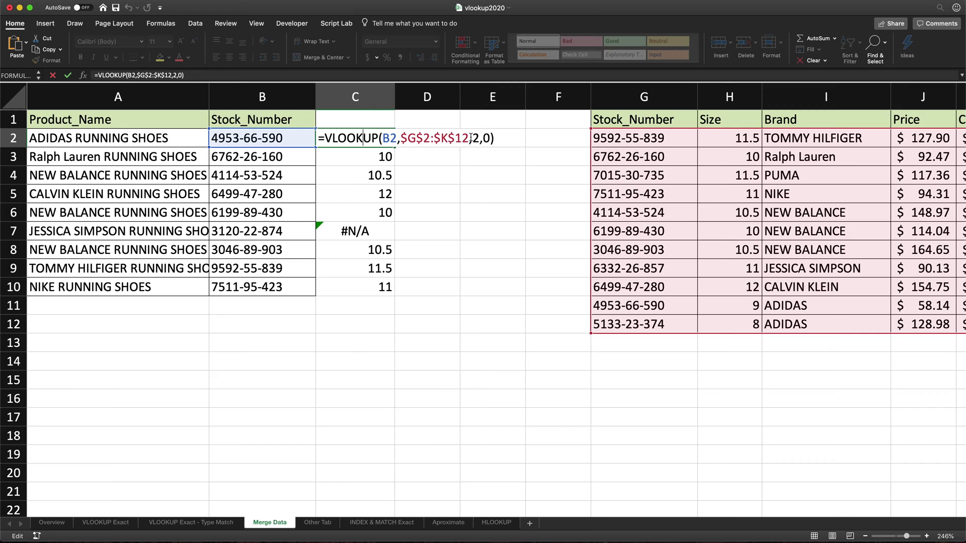
double_click(476, 137)
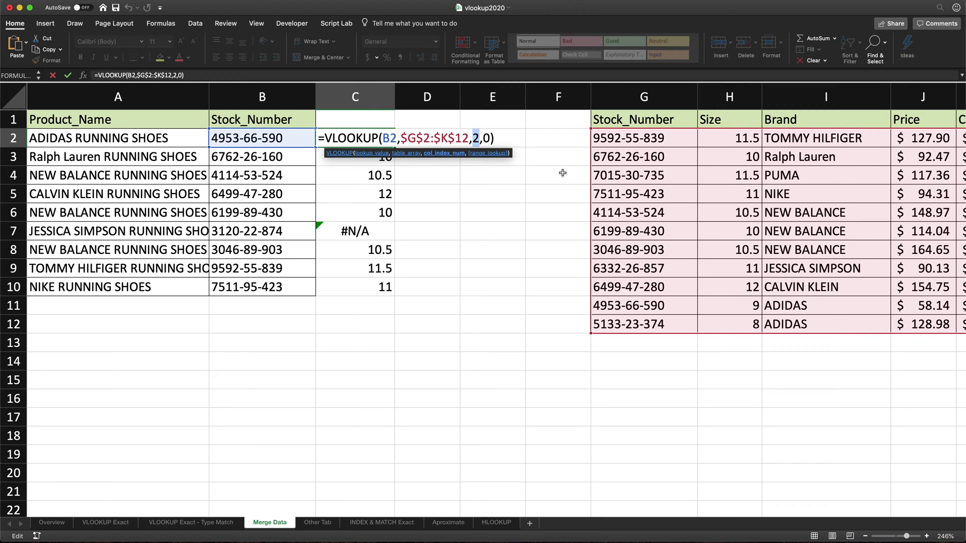
type("{}")
type("2")
type(",")
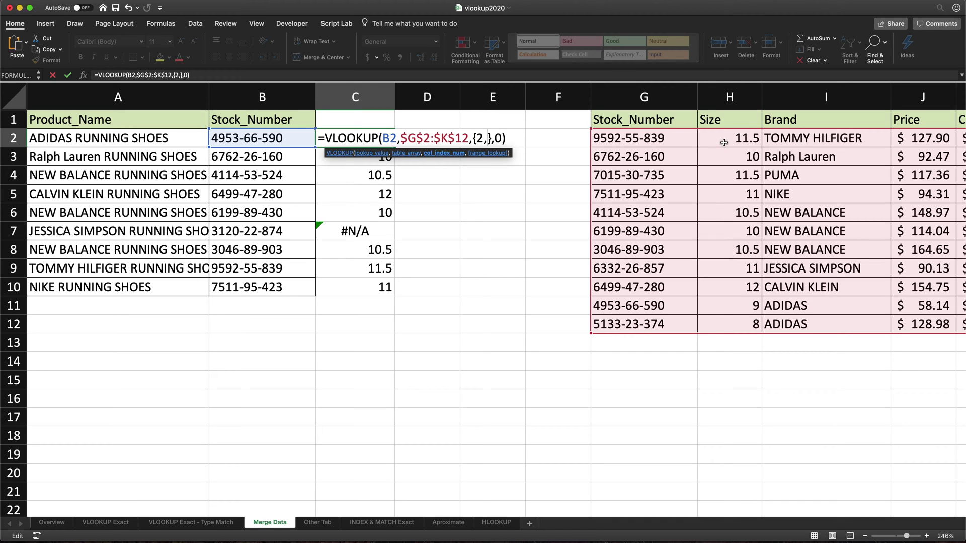
type("4,5")
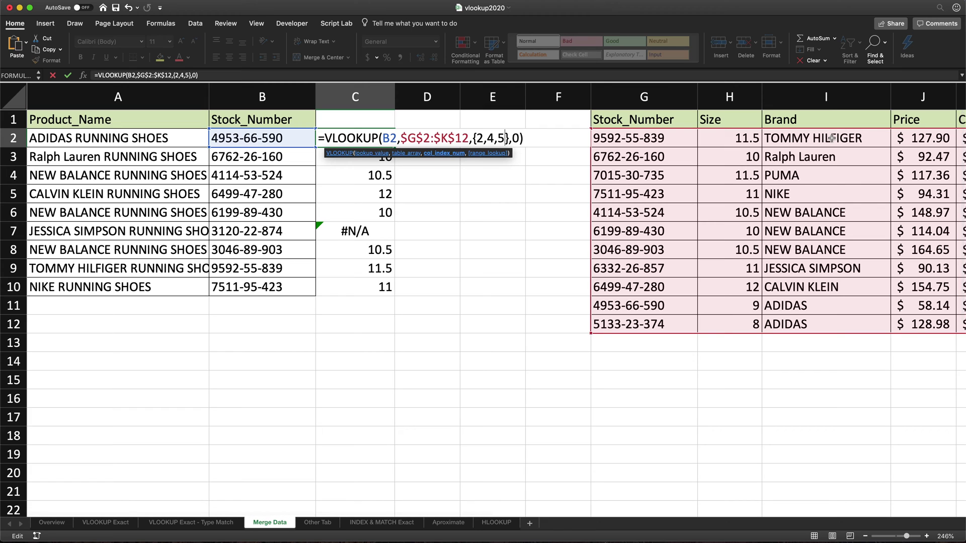
key("Return")
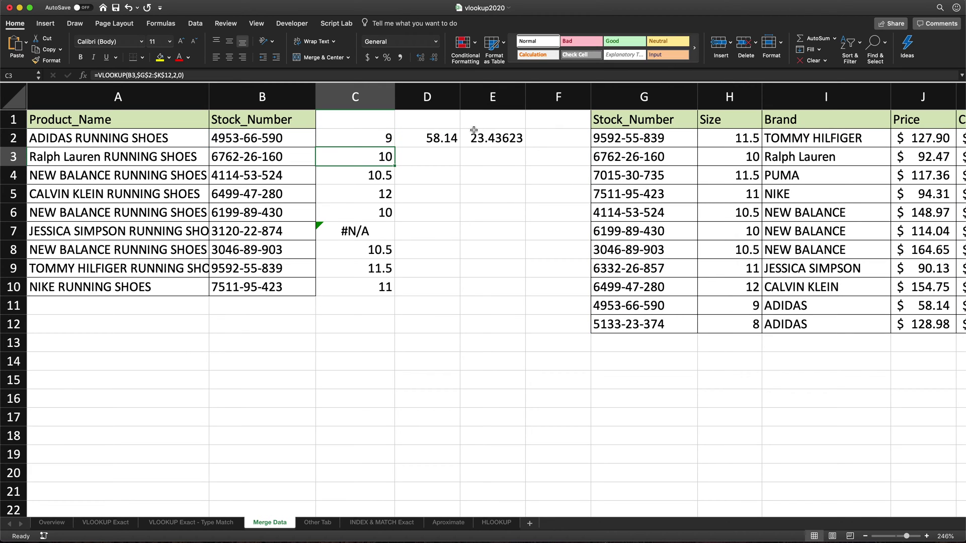
left_click(370, 142)
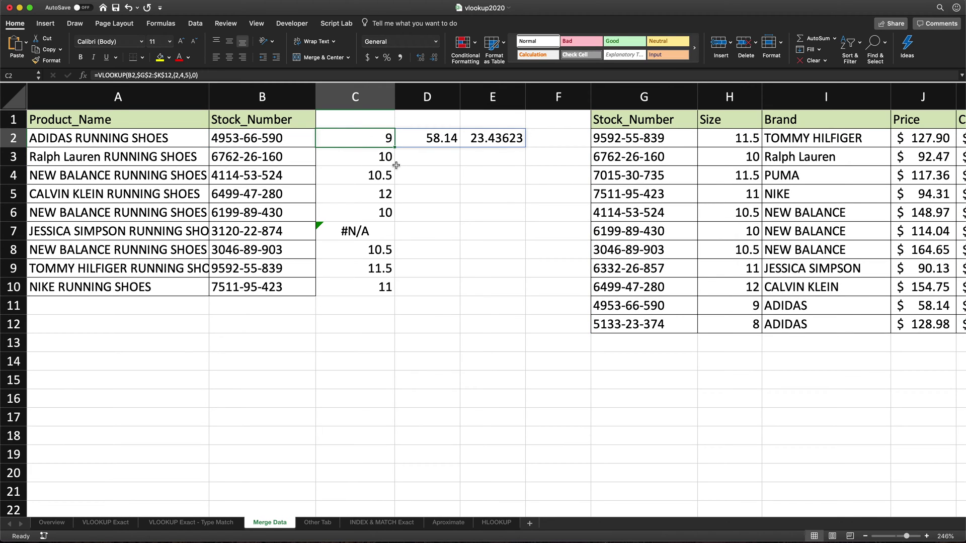
left_click_drag(394, 147, 375, 286)
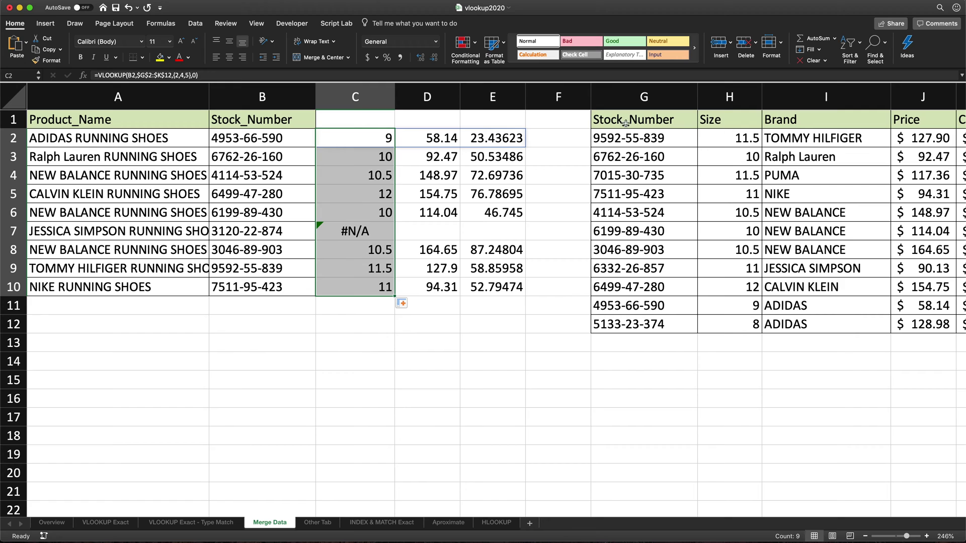
Review the lookup table G2:K12 and C2's VLOOKUP arguments, including the column index array {2,4,5}
left_click_drag(627, 136, 956, 324)
double_click(382, 137)
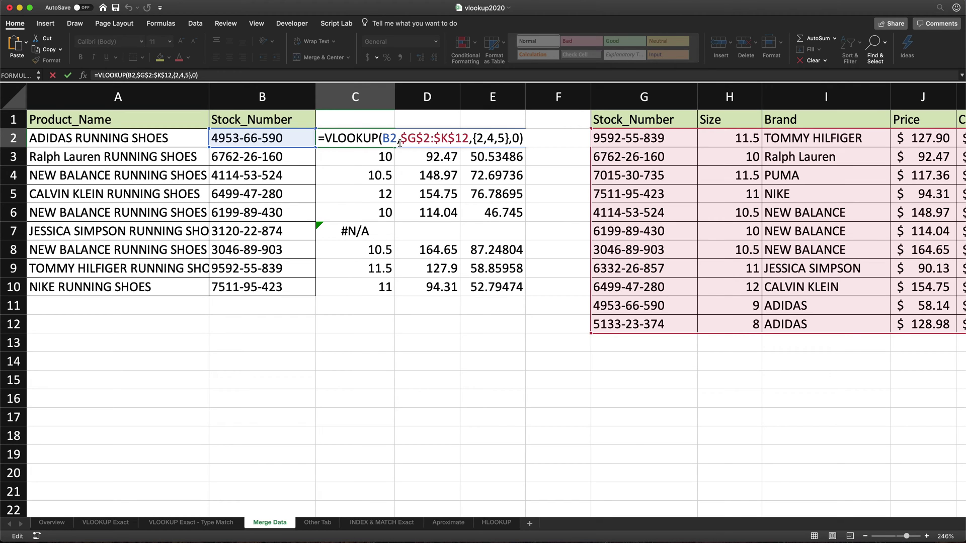
key("Return")
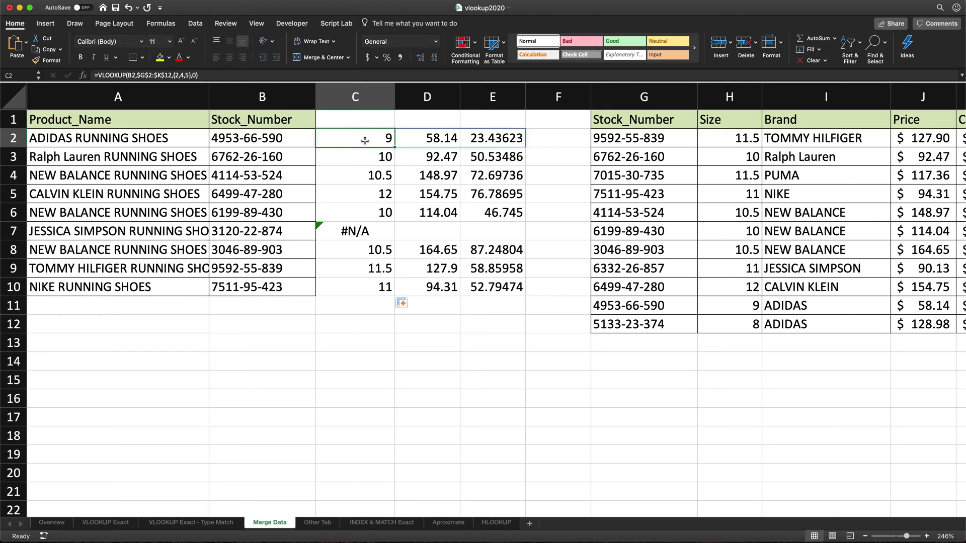
double_click(385, 140)
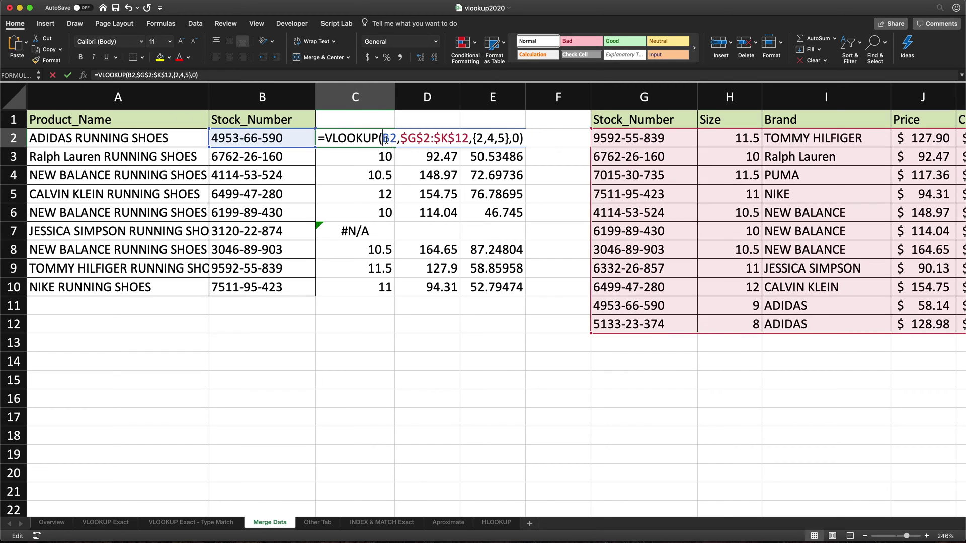
left_click_drag(474, 140, 512, 140)
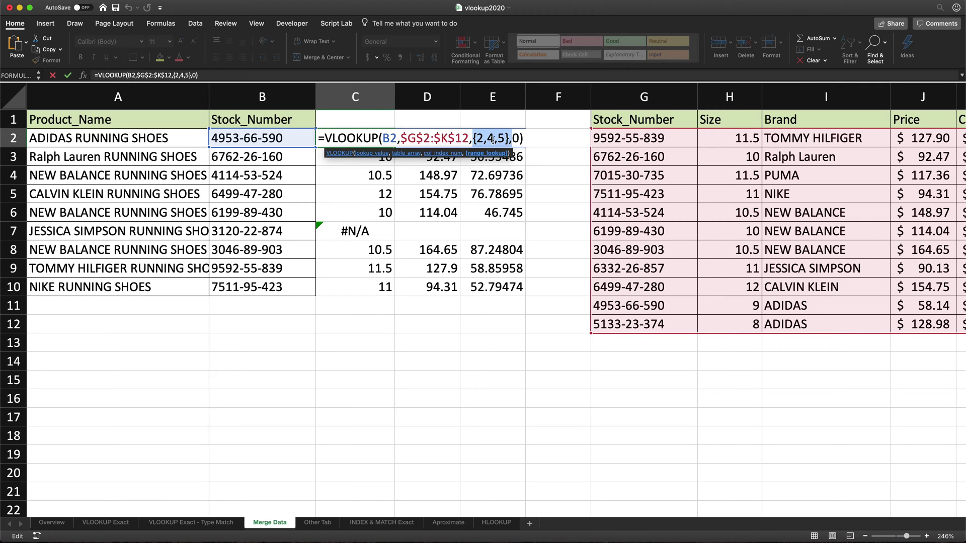
key("Escape")
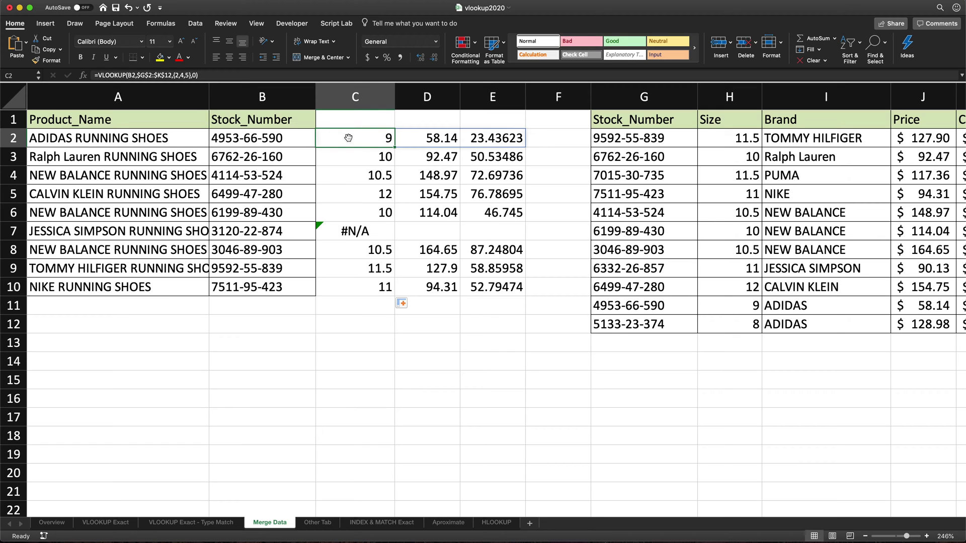
Clear the lookup results from C3:E10, keeping the formula row in C2:E2
left_click_drag(346, 138, 479, 139)
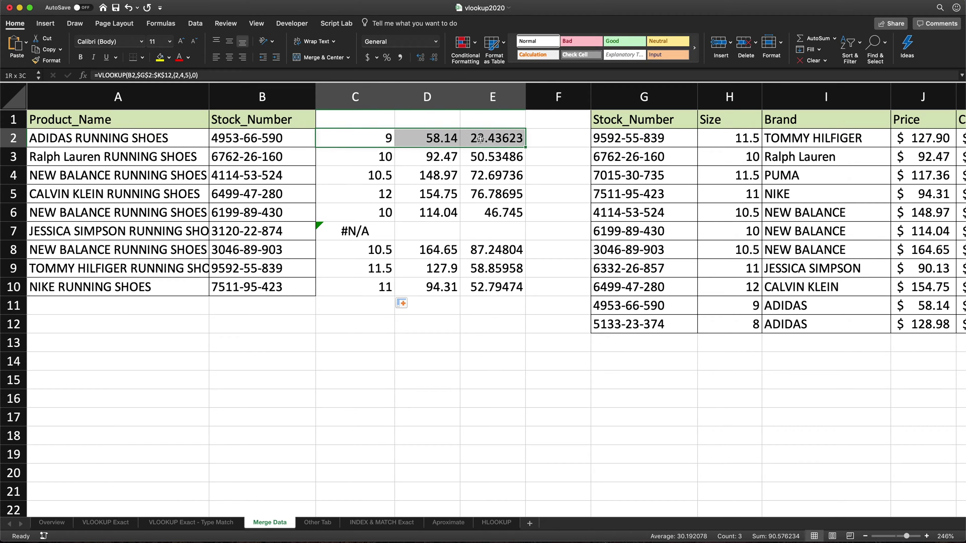
left_click(356, 160)
left_click_drag(356, 160, 501, 301)
key("Delete")
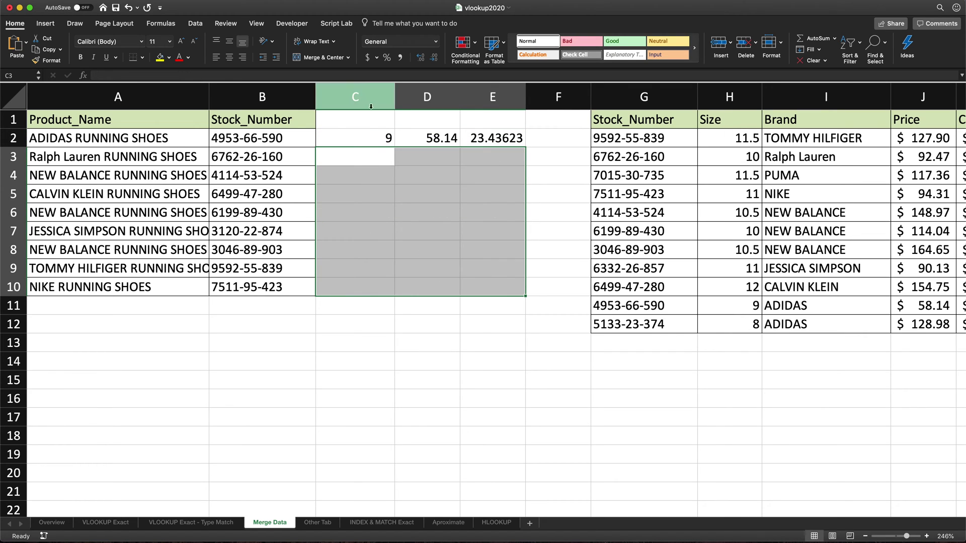
Re-enter the VLOOKUP across C2:E2 as an array formula and fill it down to row 10
left_click(357, 137)
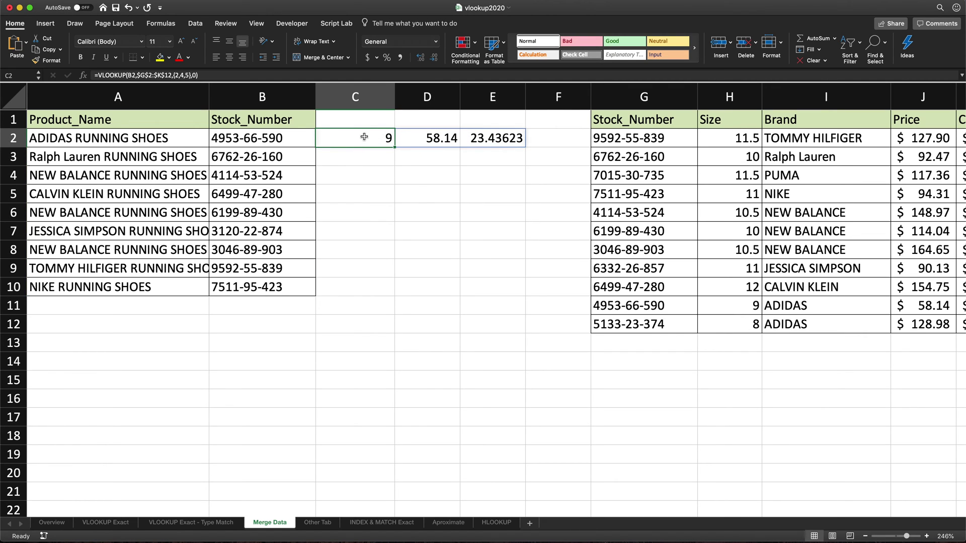
left_click_drag(362, 135, 512, 139)
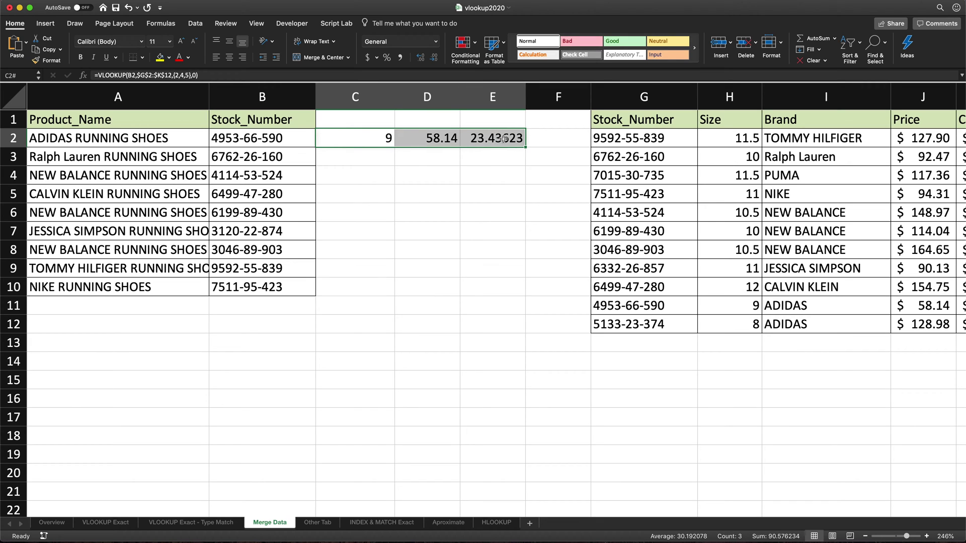
left_click(207, 76)
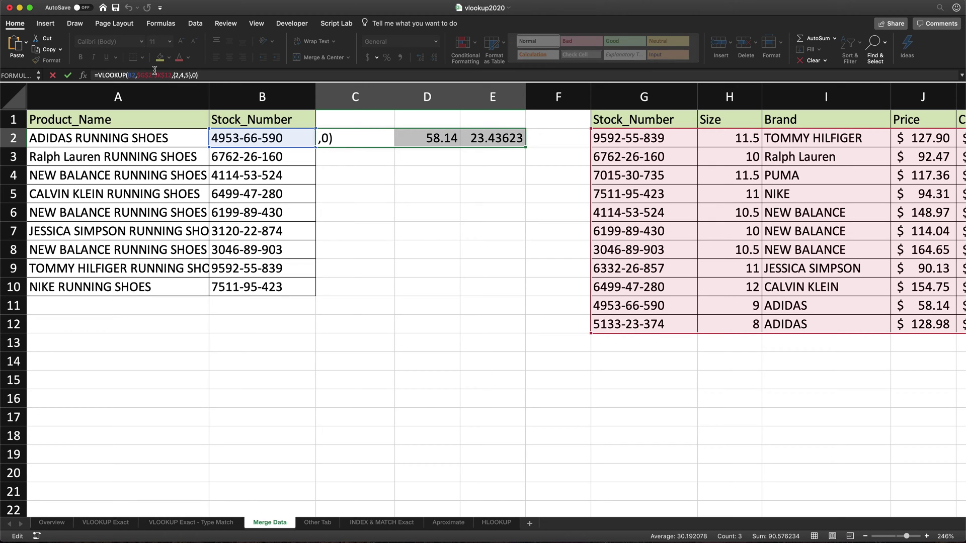
key("ctrl+shift+Return")
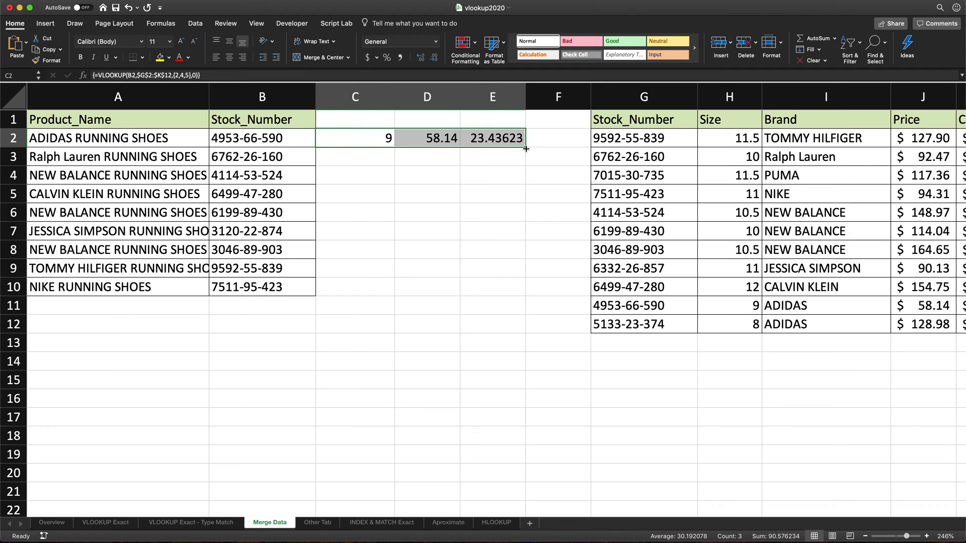
left_click_drag(526, 149, 522, 293)
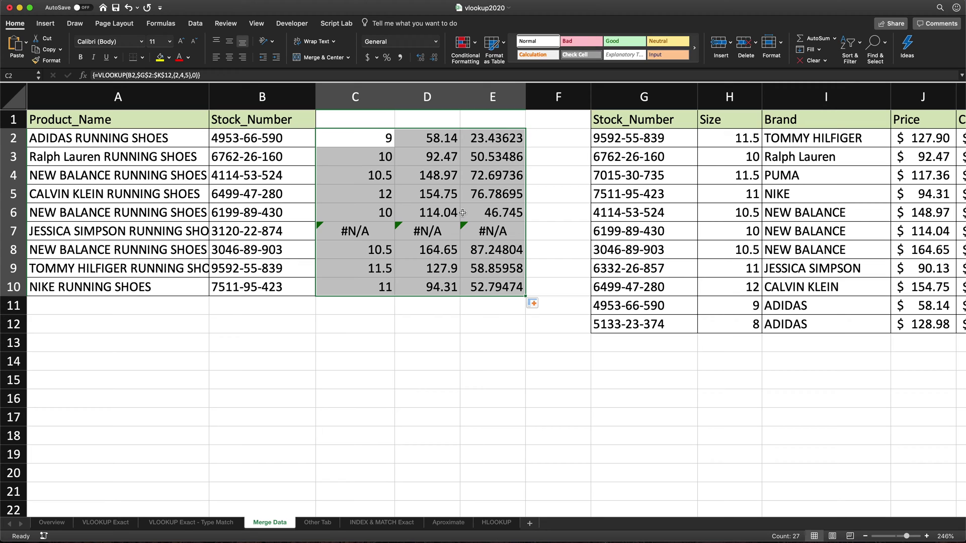
Undo the fill and the array formula entry in C2:E2, and recheck the formula in C2
key("super+z")
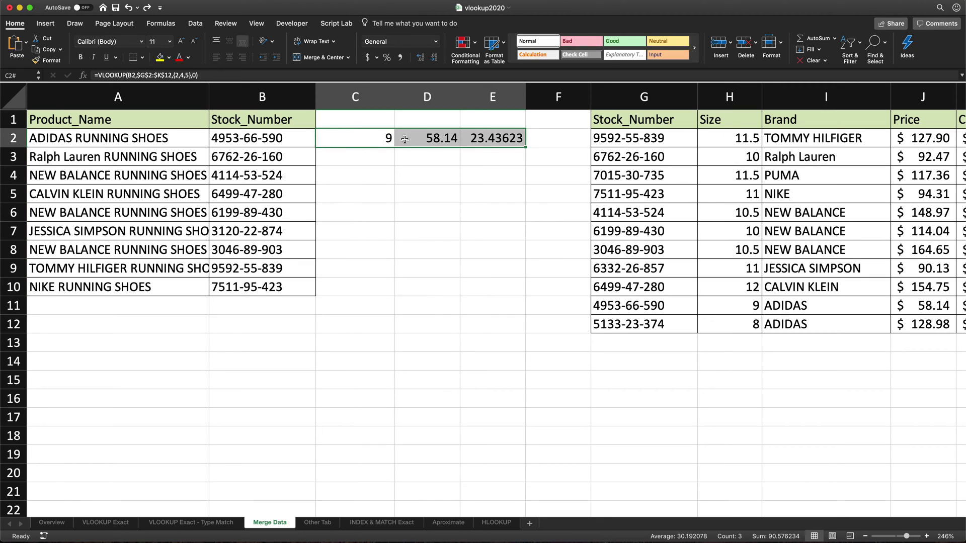
double_click(356, 140)
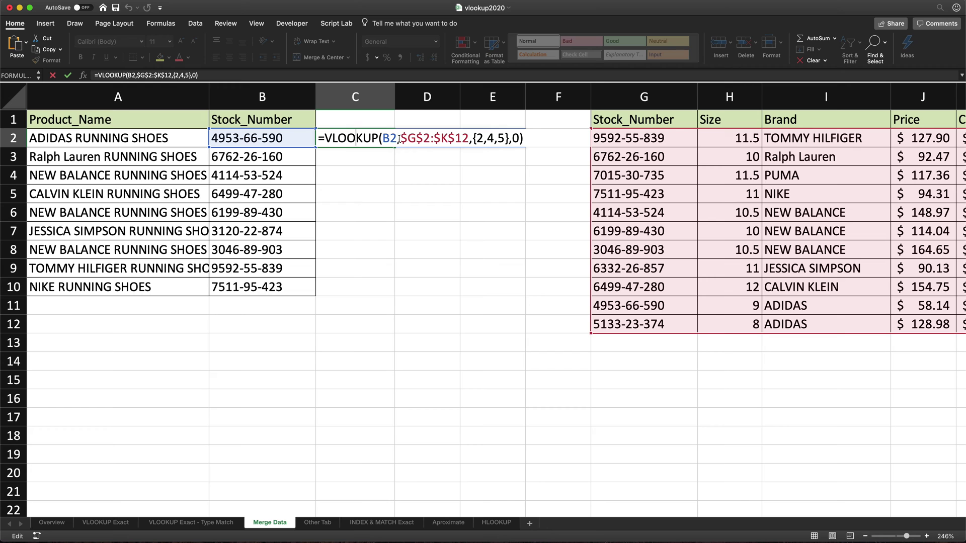
key("Escape")
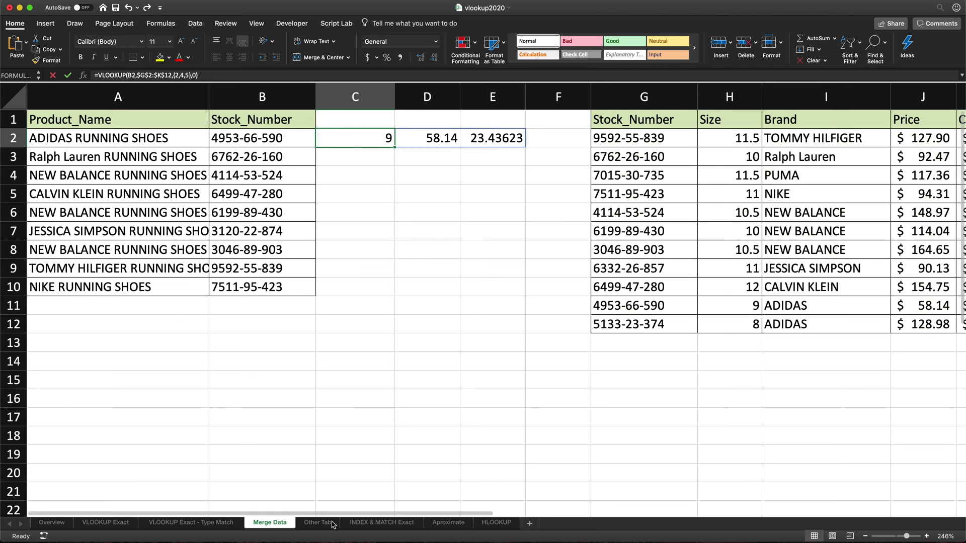
Check the source table B1:I12 on the Other Tab sheet and delete columns C through N from the Merge Data sheet
left_click(317, 523)
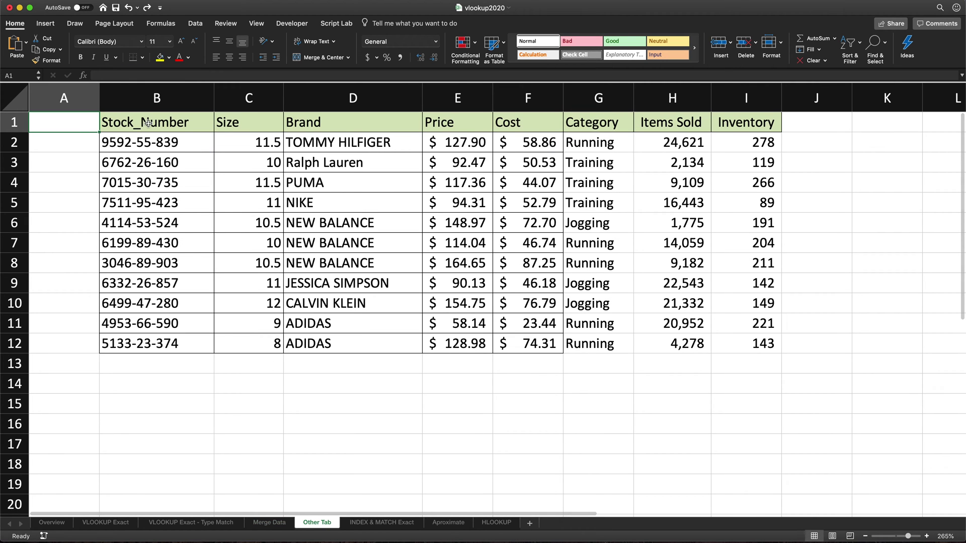
left_click_drag(149, 123, 730, 345)
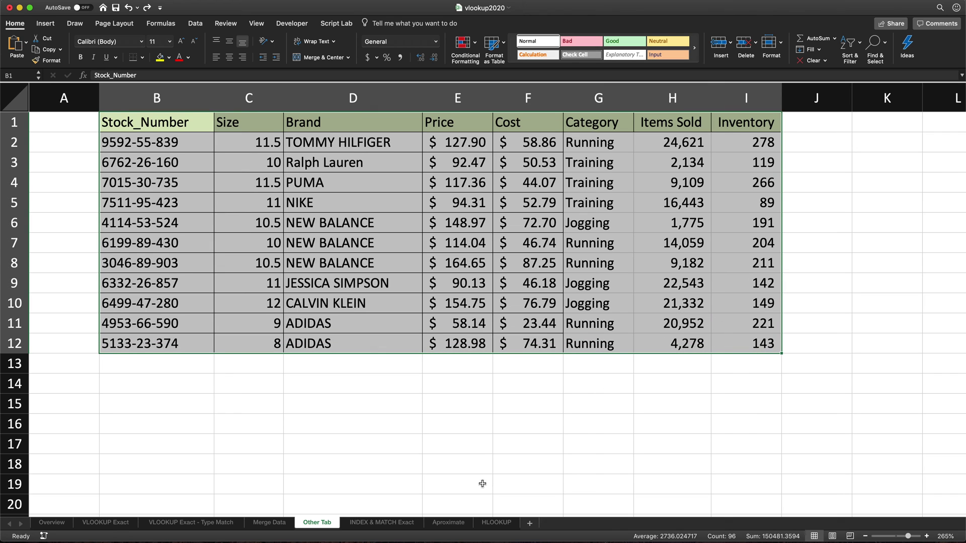
left_click(265, 523)
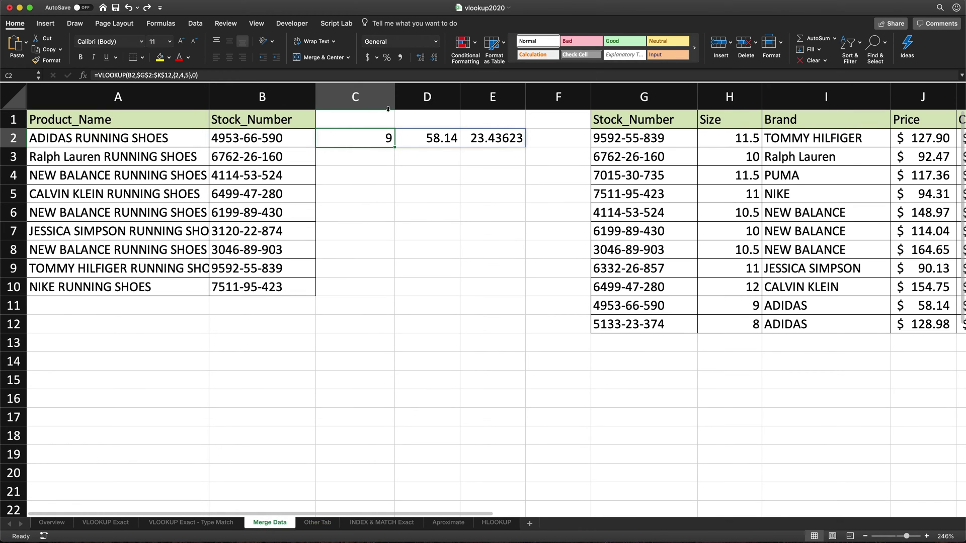
left_click_drag(388, 109, 949, 97)
right_click(721, 94)
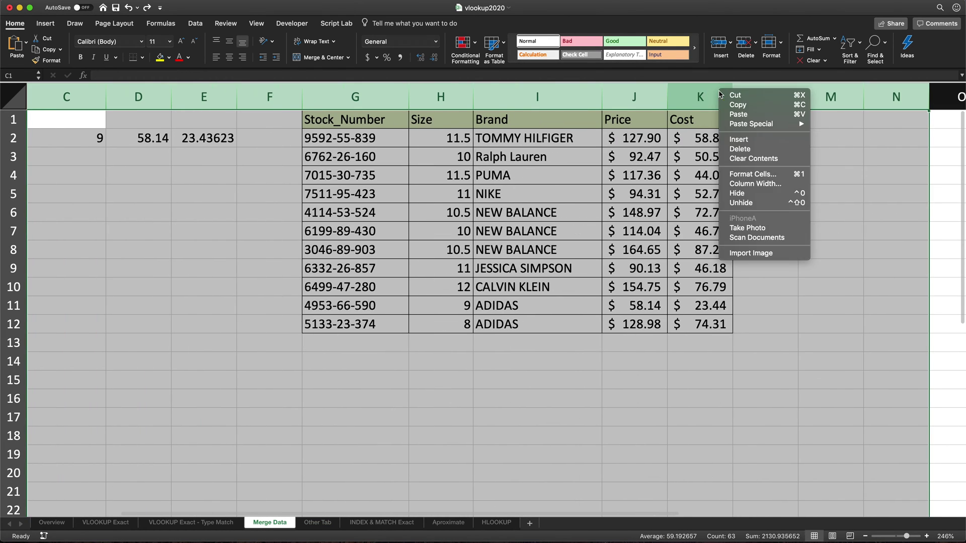
left_click(576, 464)
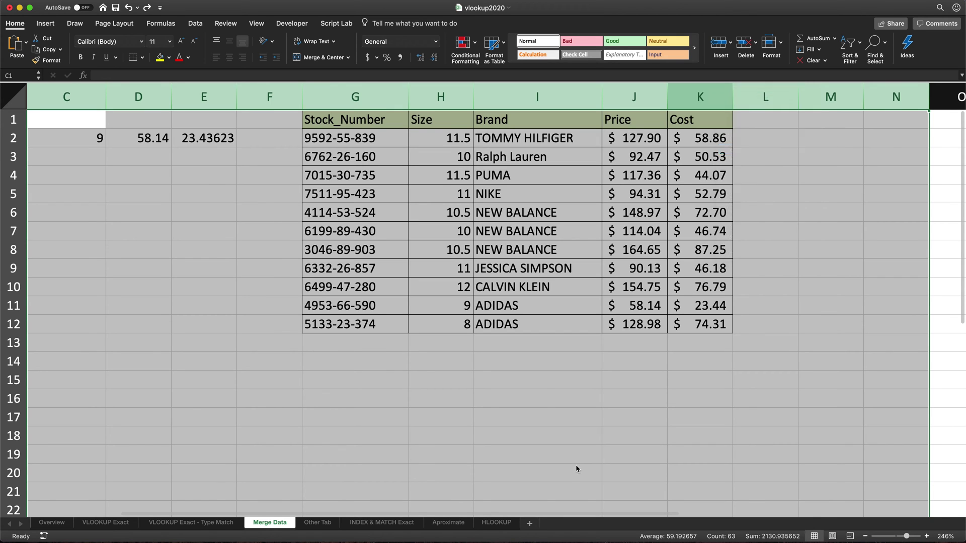
left_click(190, 242)
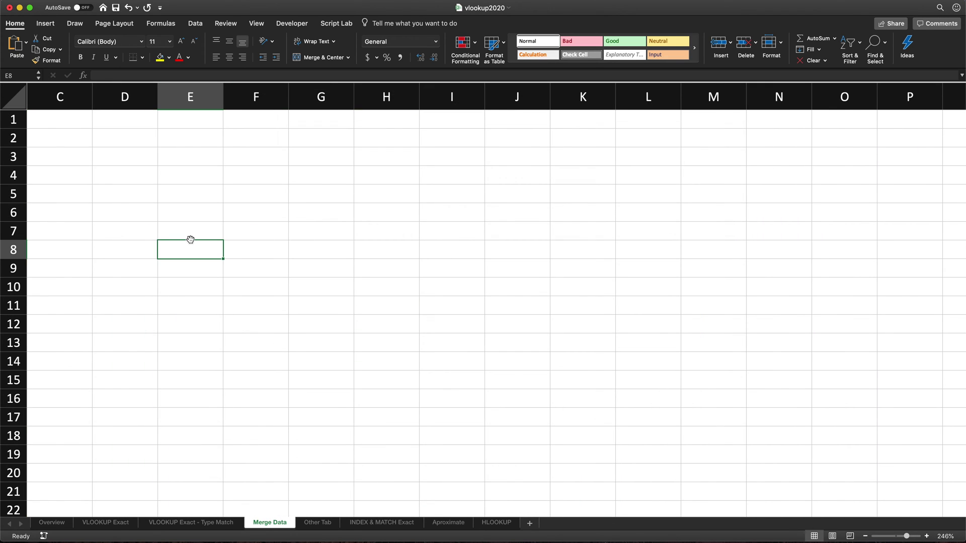
Enter =VLOOKUP(B2,'Other Tab'!$B:$I,{2,4,5},0) in C2 of the Merge Data sheet
scroll(190, 241, "left", 3)
left_click(190, 239)
key("Up")
key("Up")
key("Up")
key("Up")
key("Up")
key("Up")
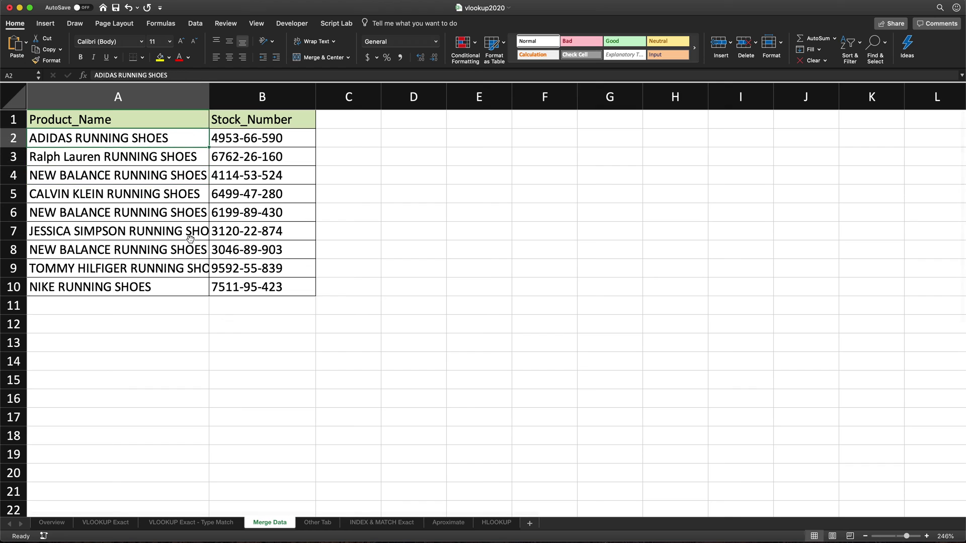
key("Right")
key("Right")
key("Down")
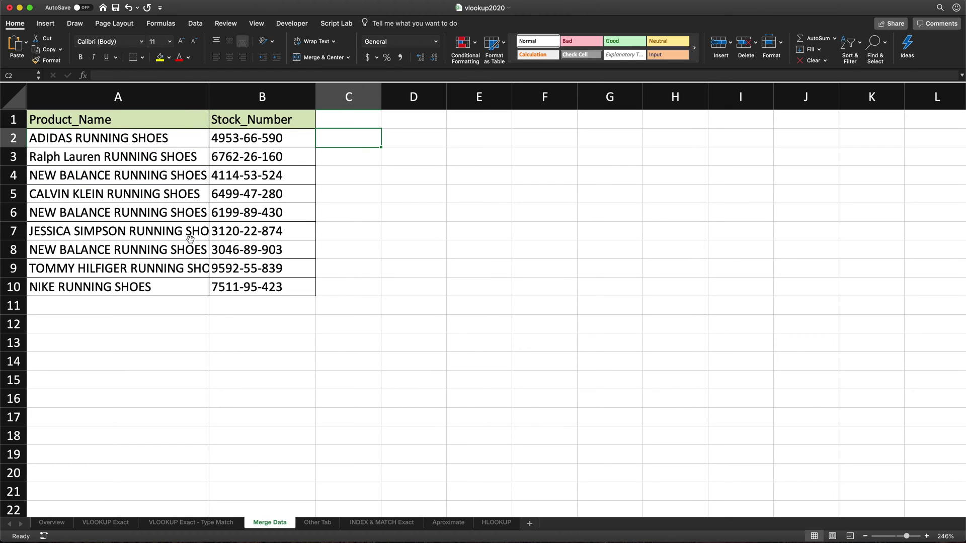
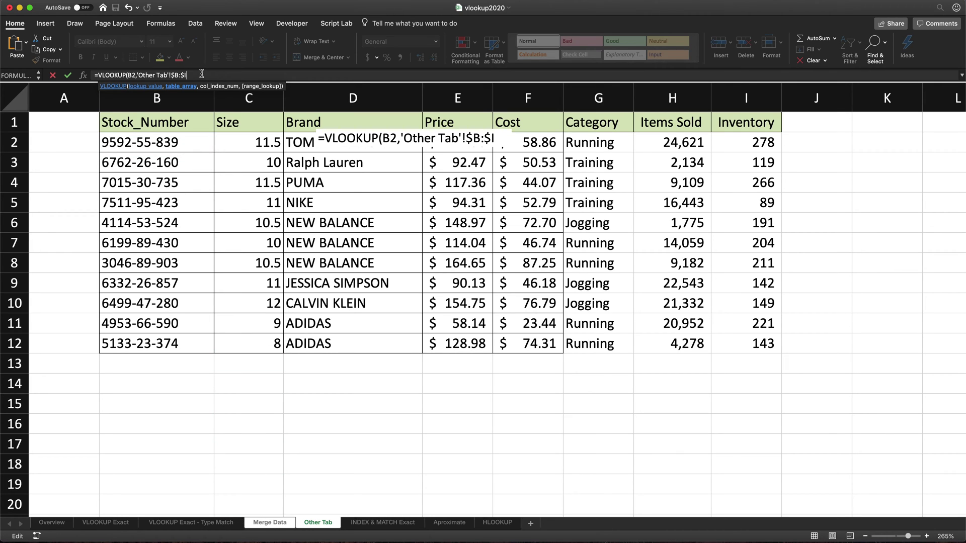
type(",{")
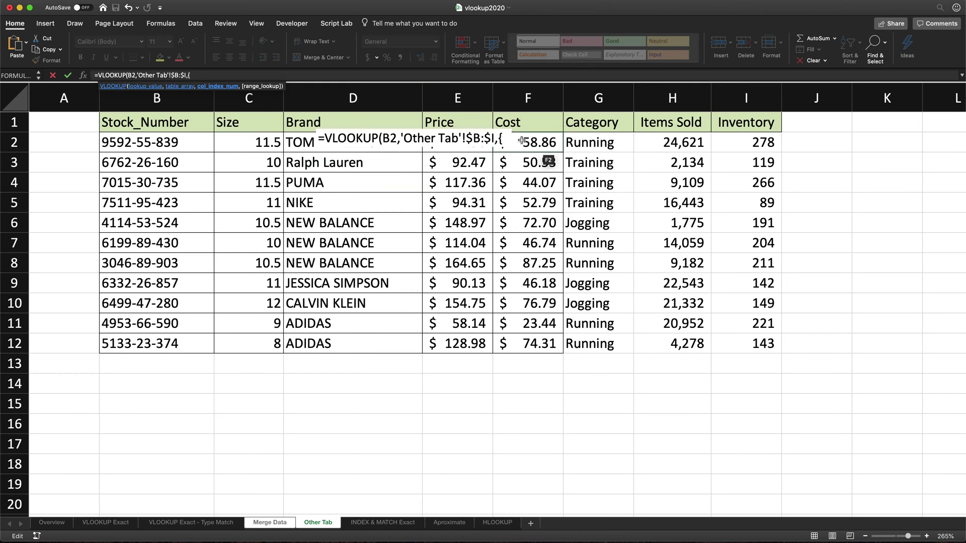
type("2,4,")
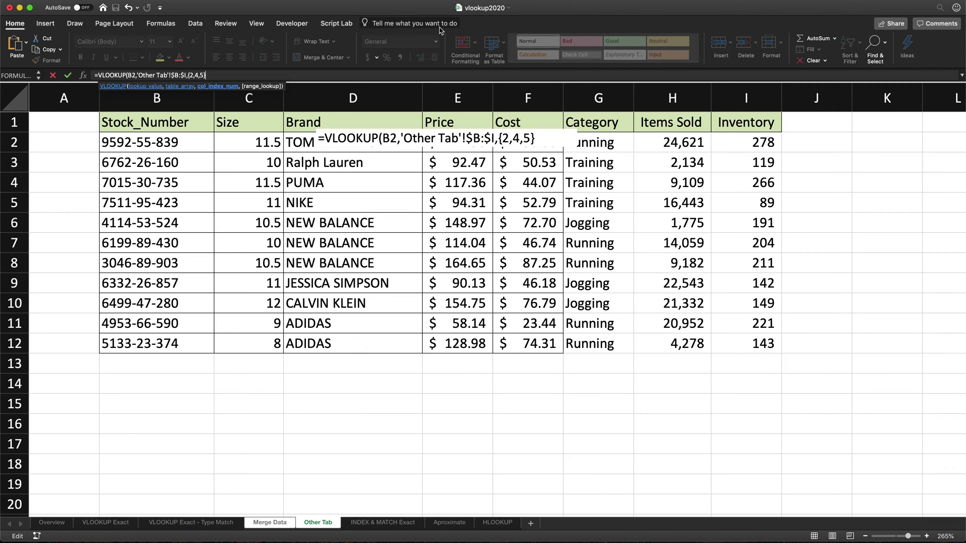
type("5},")
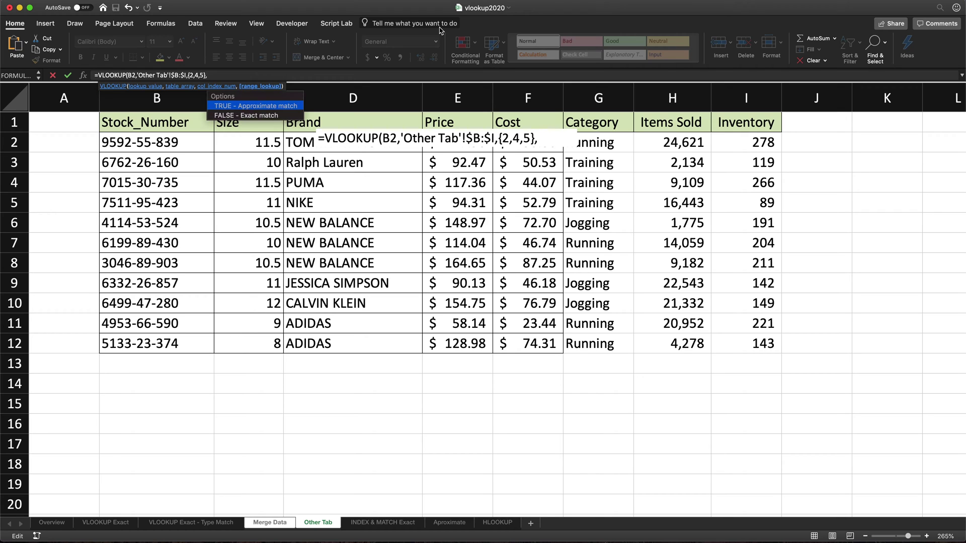
type("0)")
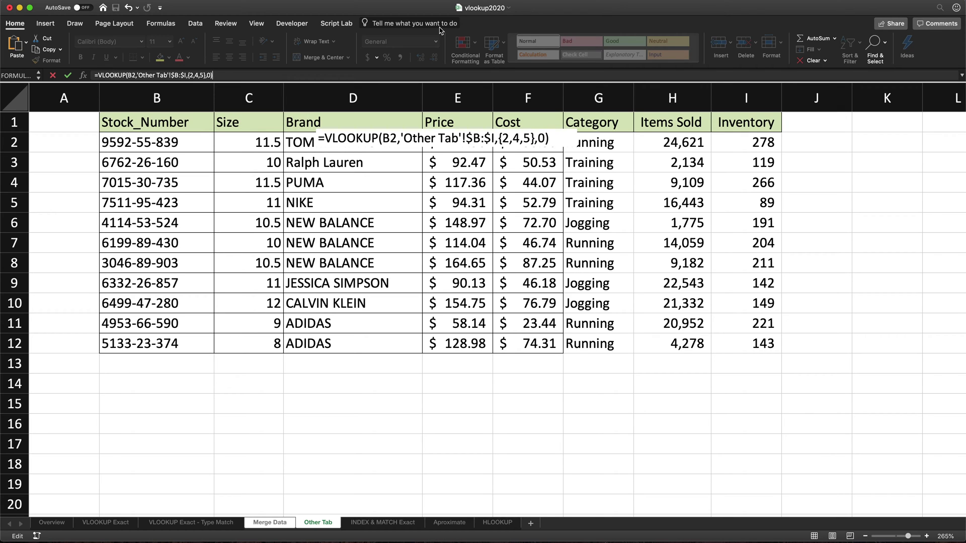
key("Return")
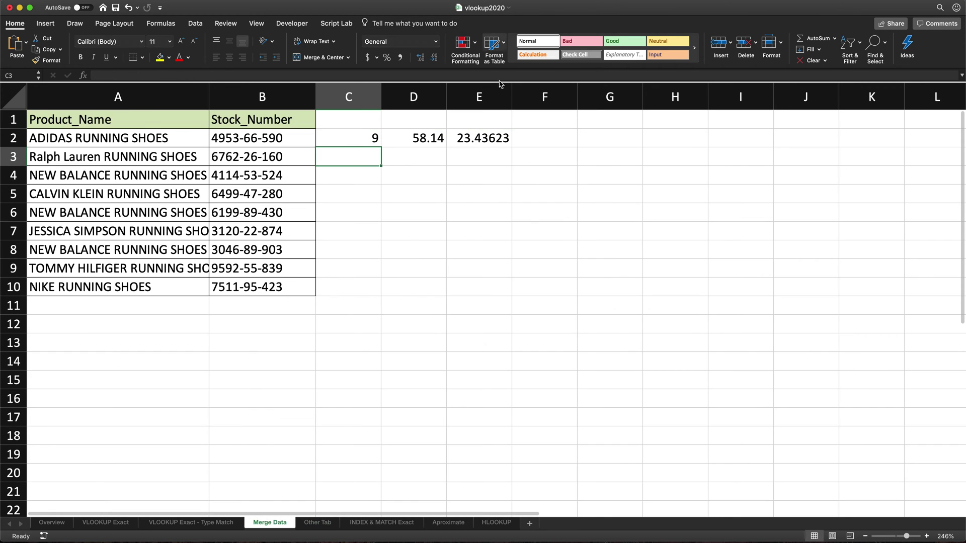
Review the formula in C2 and the Category and Items Sold columns on the Other Tab sheet, and return to Merge Data
left_click(363, 137)
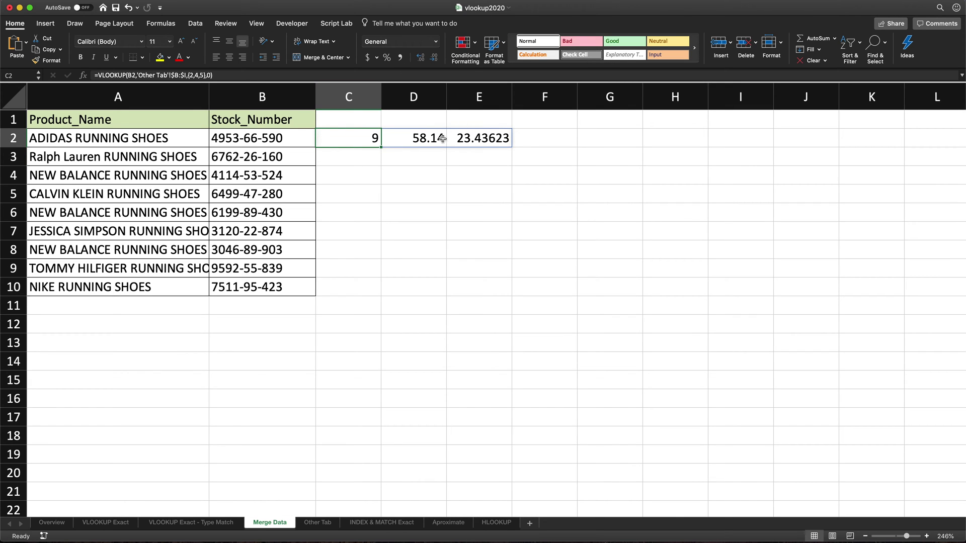
double_click(360, 140)
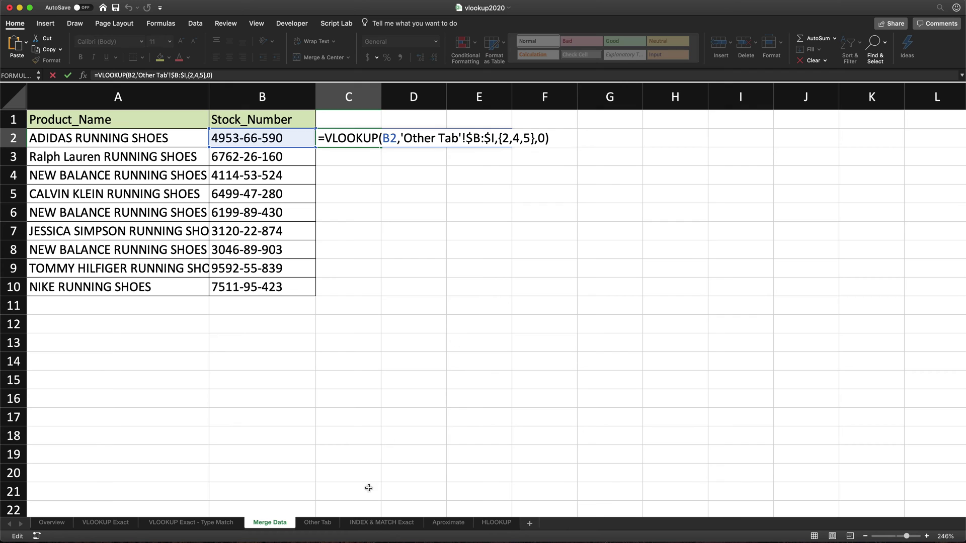
key("Escape")
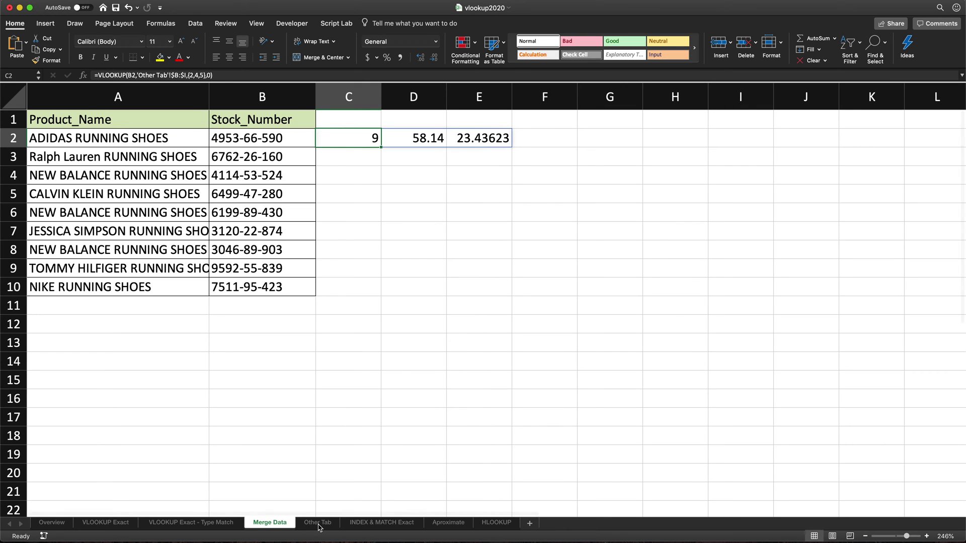
left_click(317, 523)
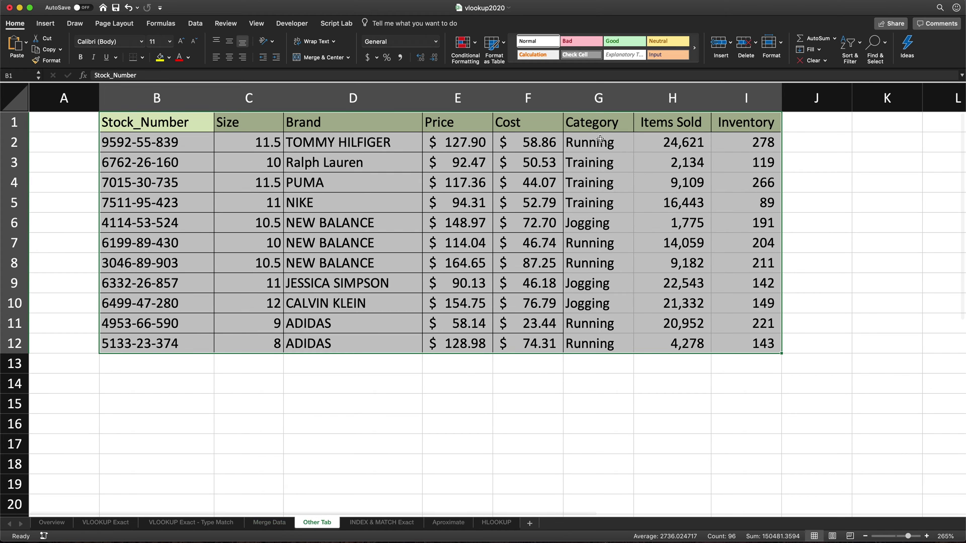
left_click_drag(593, 146, 599, 263)
left_click_drag(684, 142, 682, 259)
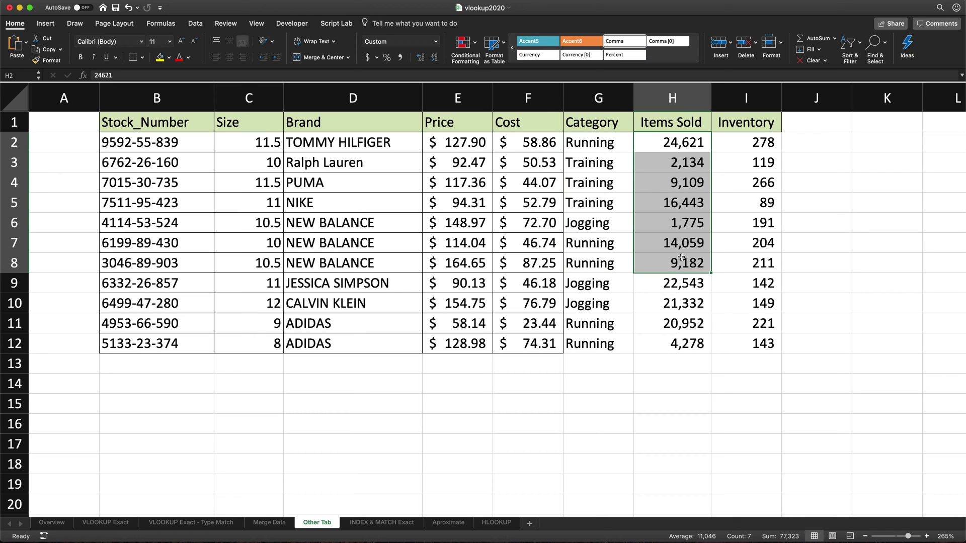
left_click(272, 523)
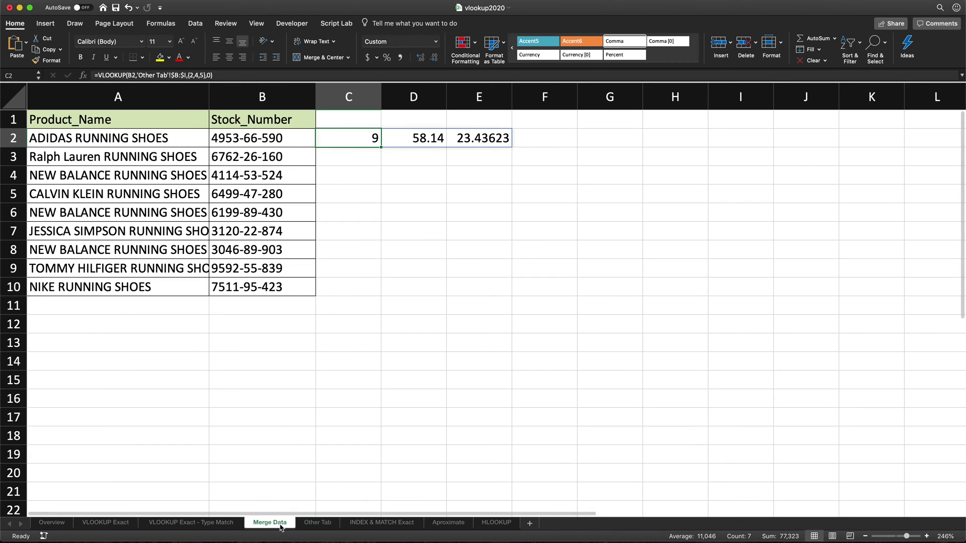
Extend the column index array of the VLOOKUP in C2 to {2,4,5,6,7} and fill the formula down to C10
double_click(346, 141)
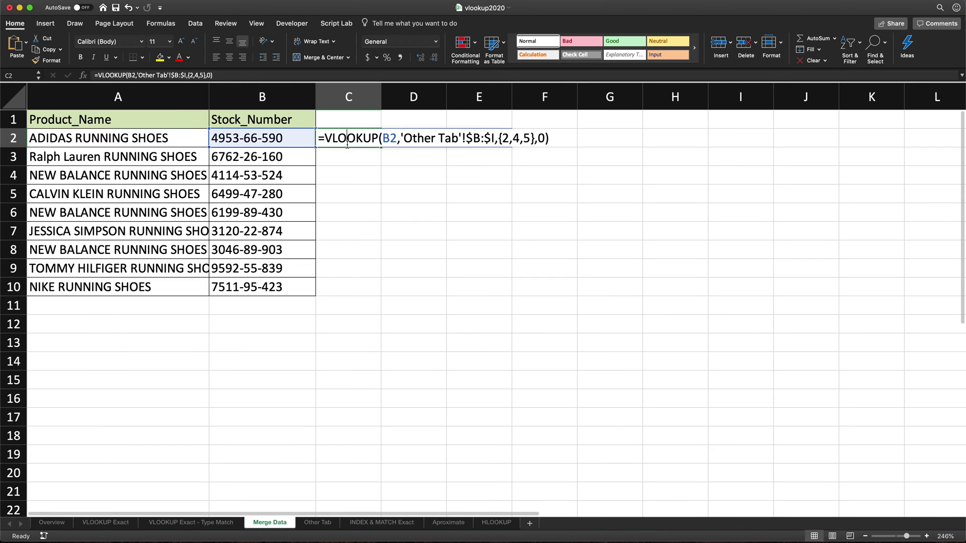
left_click(532, 140)
type(",6,7")
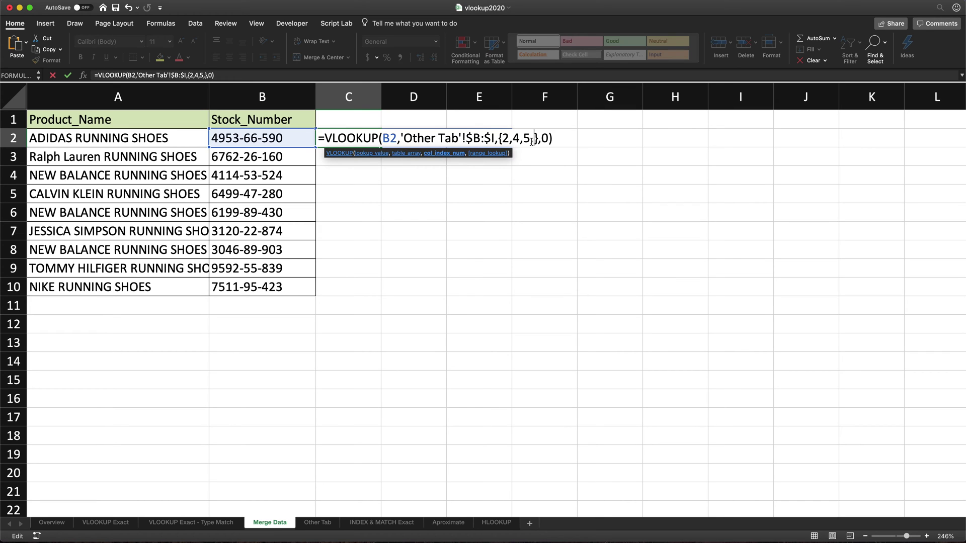
key("Return")
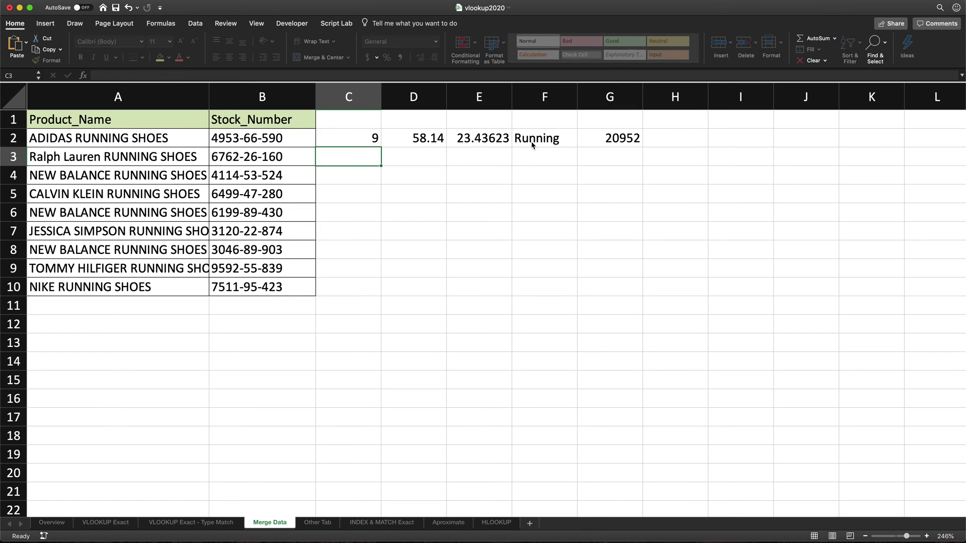
left_click(376, 143)
left_click_drag(381, 146, 385, 296)
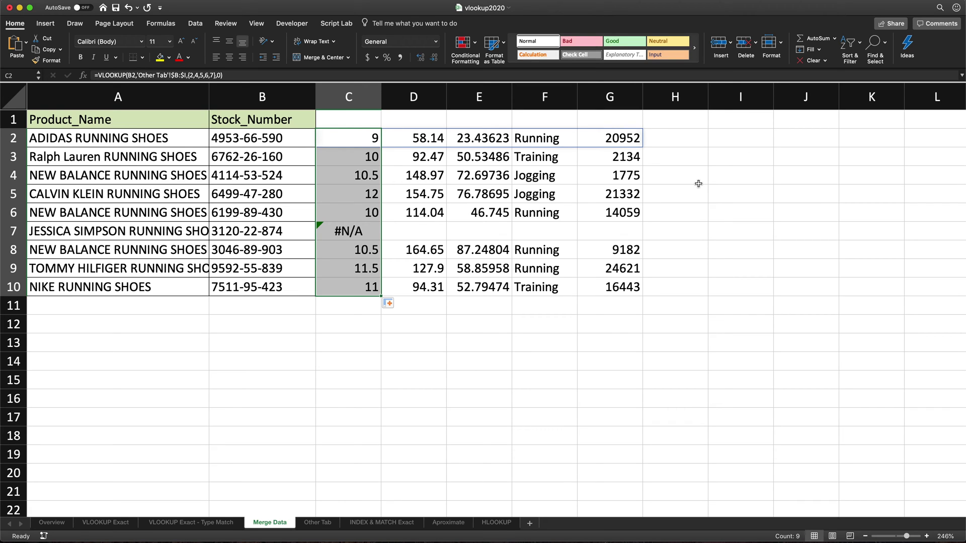
Examine the stock number and lookup result in row 7, and the column index array in the C2 formula
left_click(275, 233)
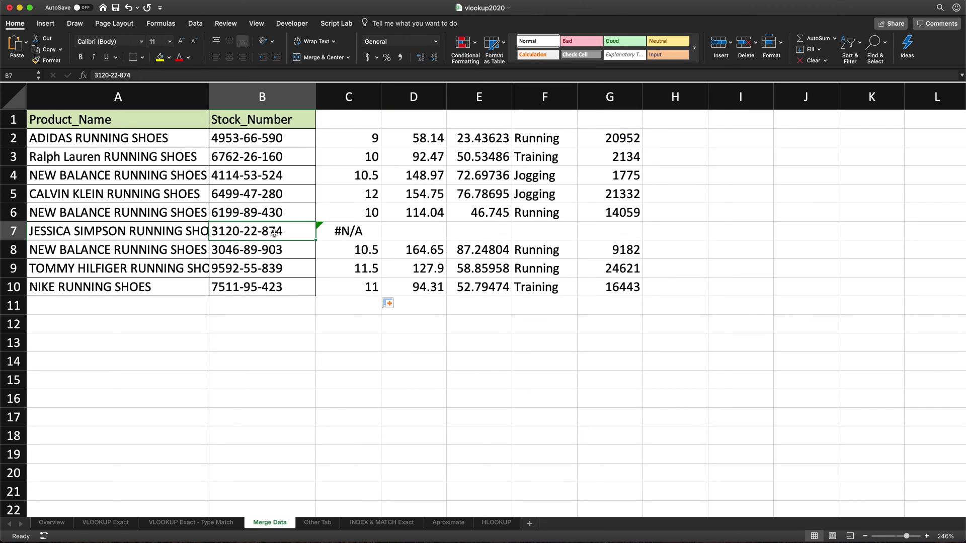
left_click(336, 235)
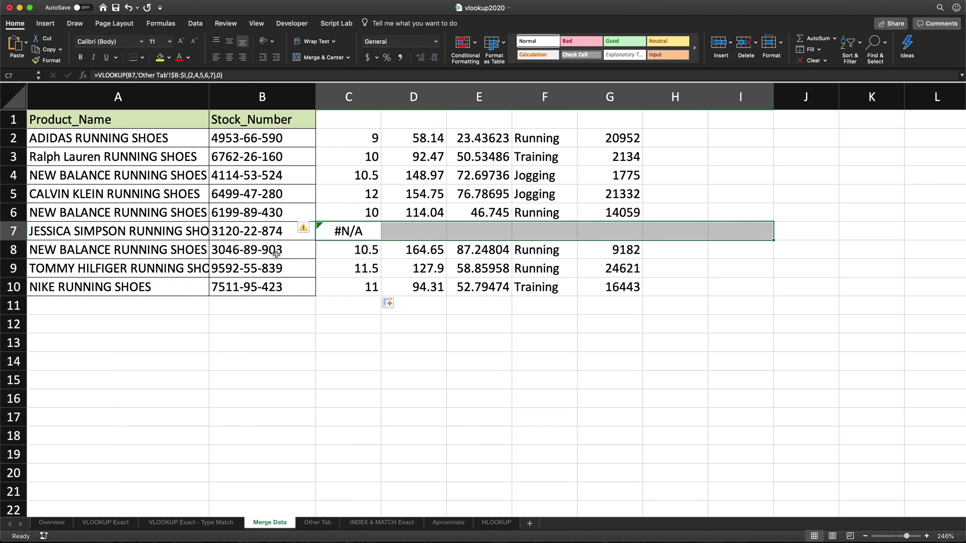
left_click(352, 139)
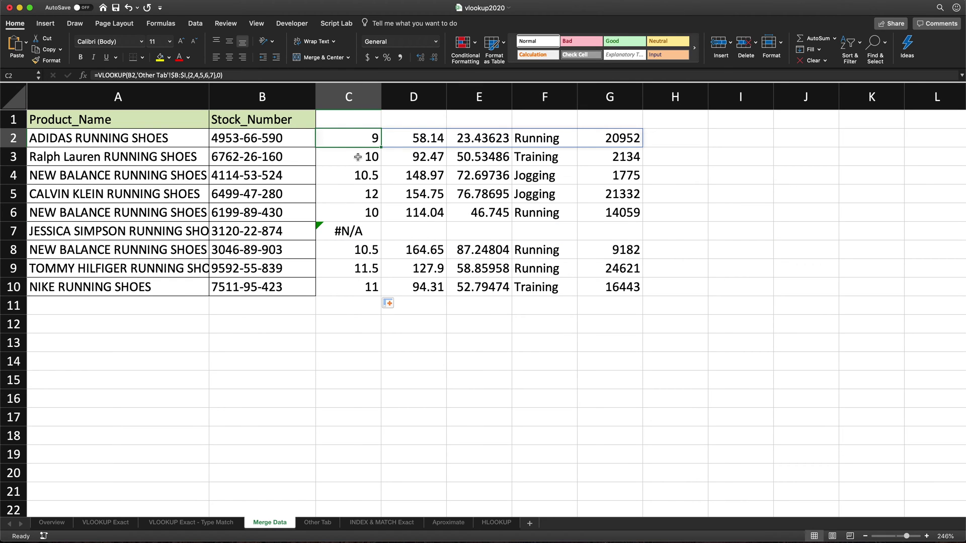
double_click(356, 138)
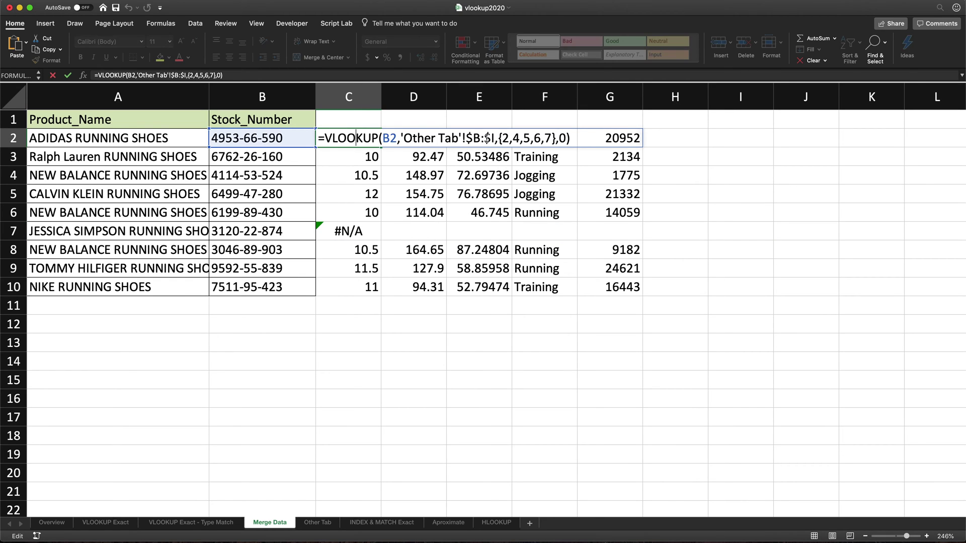
left_click_drag(502, 136, 557, 139)
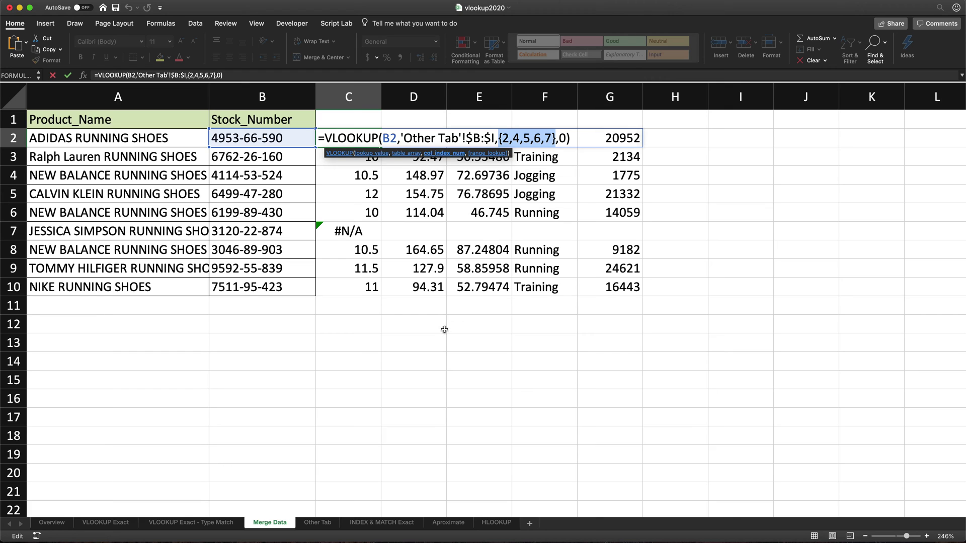
key("Return")
Enter =SEQUENCE(2,4) in D13 of the Merge Data sheet
left_click(420, 343)
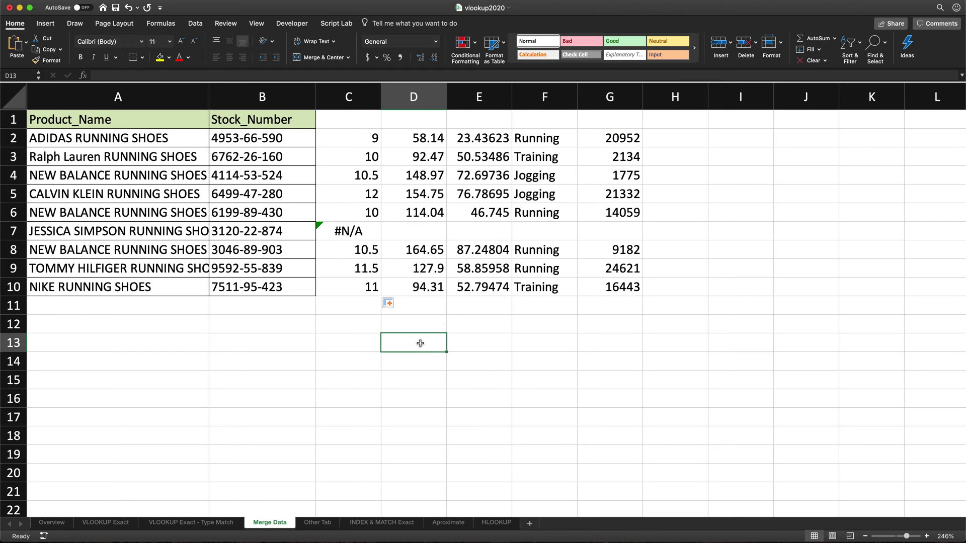
type("=seq")
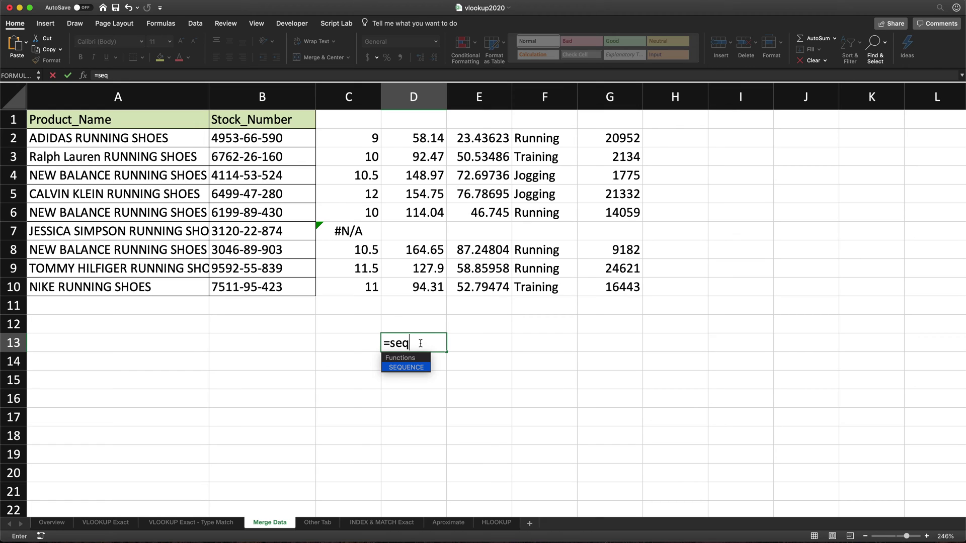
key("Tab")
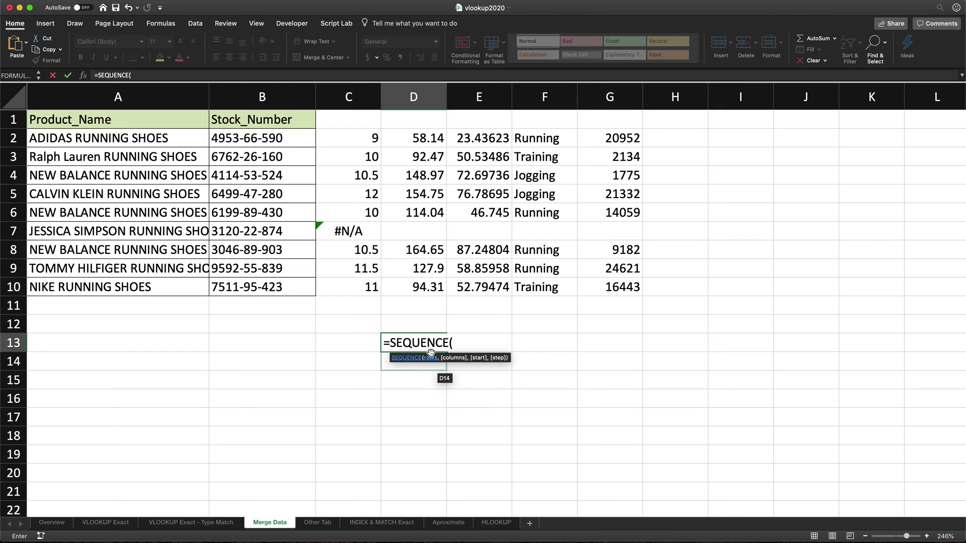
type("2,4")
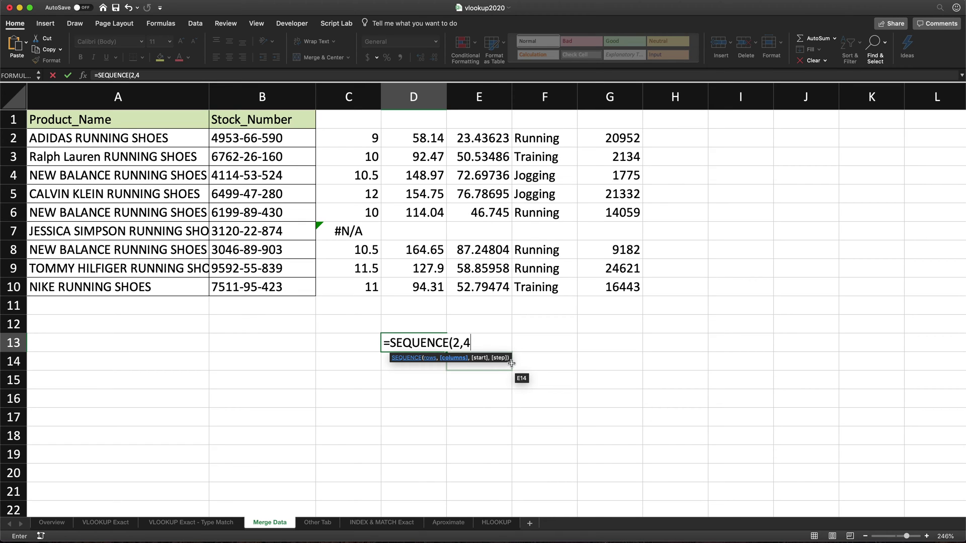
type(")")
key("Return")
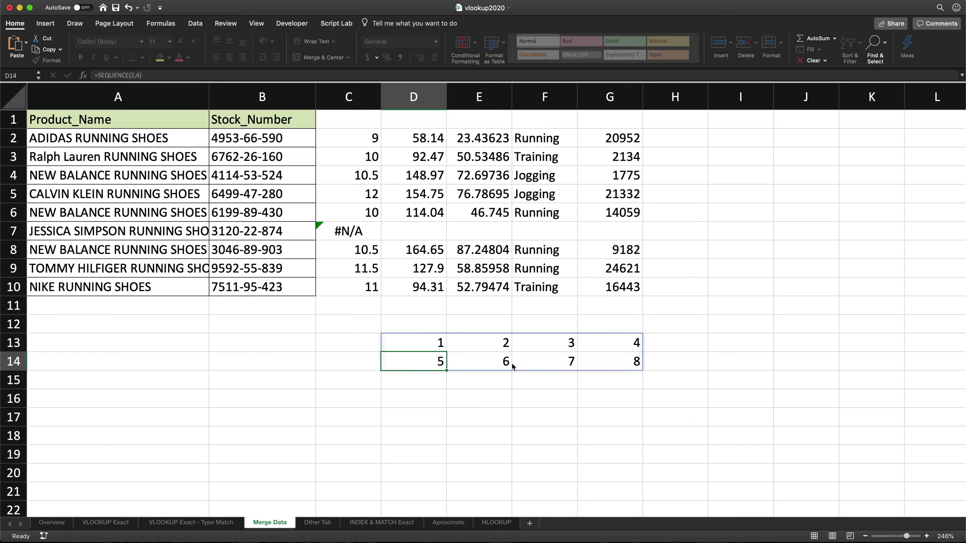
Compare the rows and columns arguments of the SEQUENCE formula in D13 with its spilled rows and columns
left_click(430, 343)
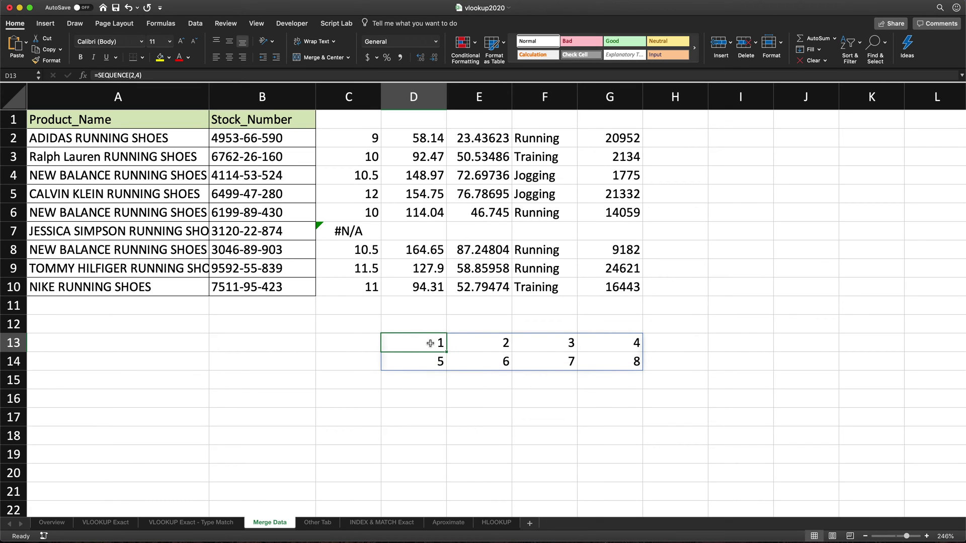
double_click(430, 343)
double_click(460, 344)
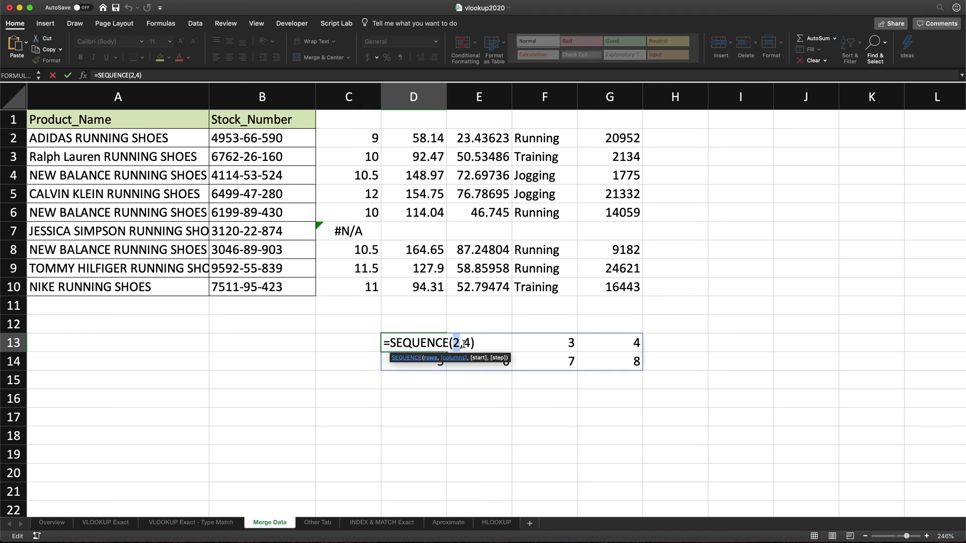
key("Escape")
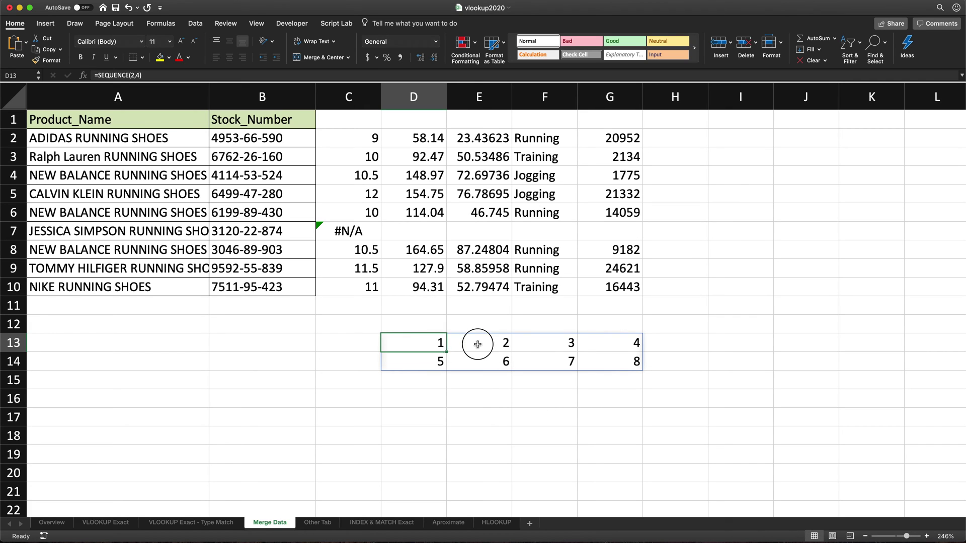
left_click_drag(478, 344, 631, 344)
left_click_drag(433, 347, 434, 366)
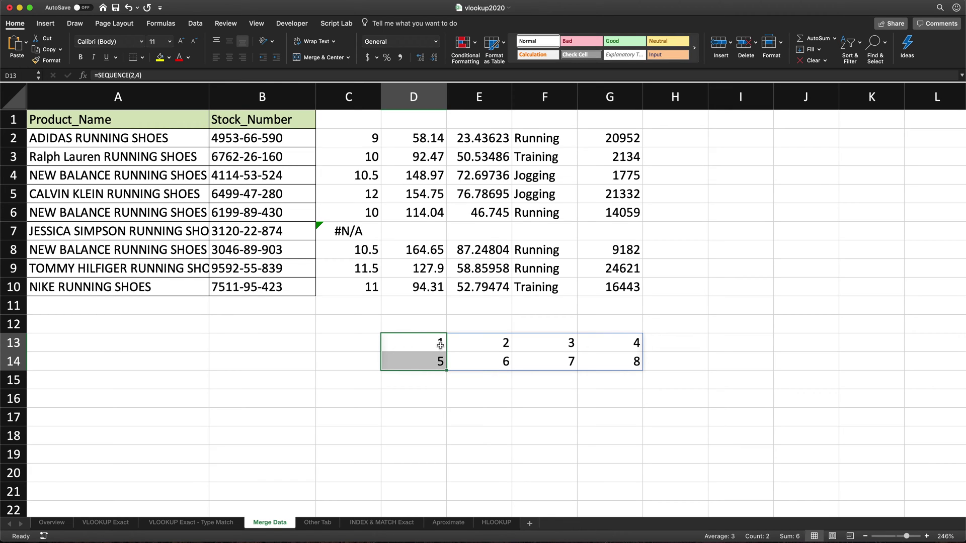
left_click_drag(425, 343, 590, 334)
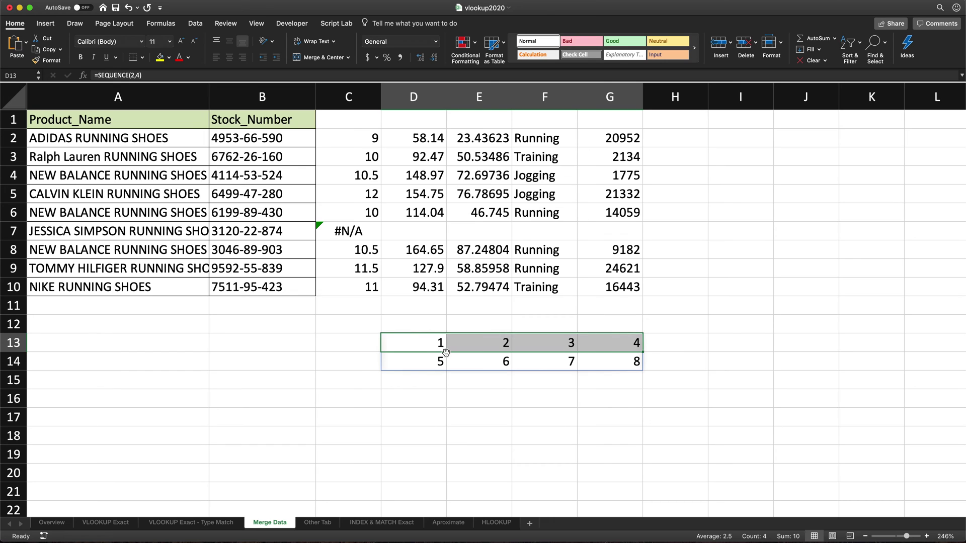
Set the rows argument of the SEQUENCE formula in D13 to 3 and check the spilled range D13:G15
double_click(427, 341)
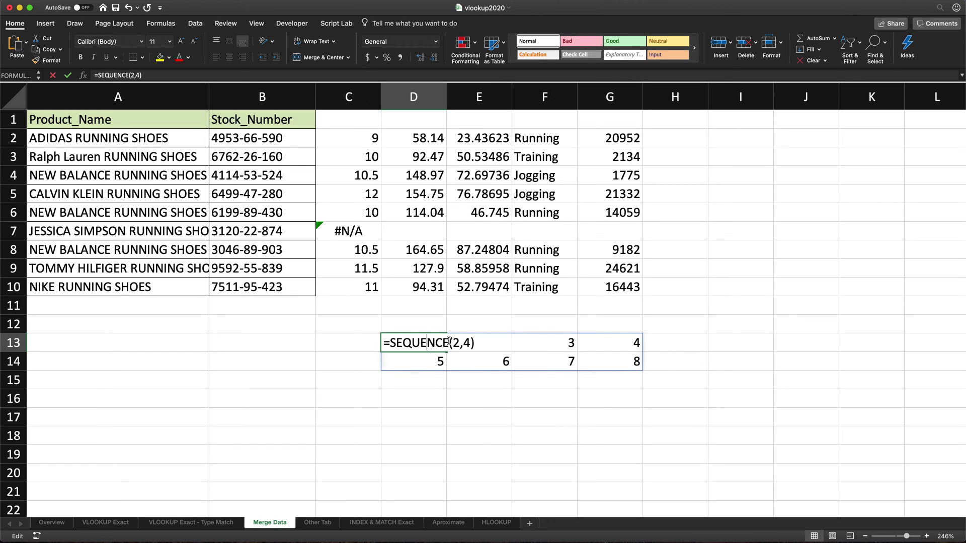
double_click(456, 343)
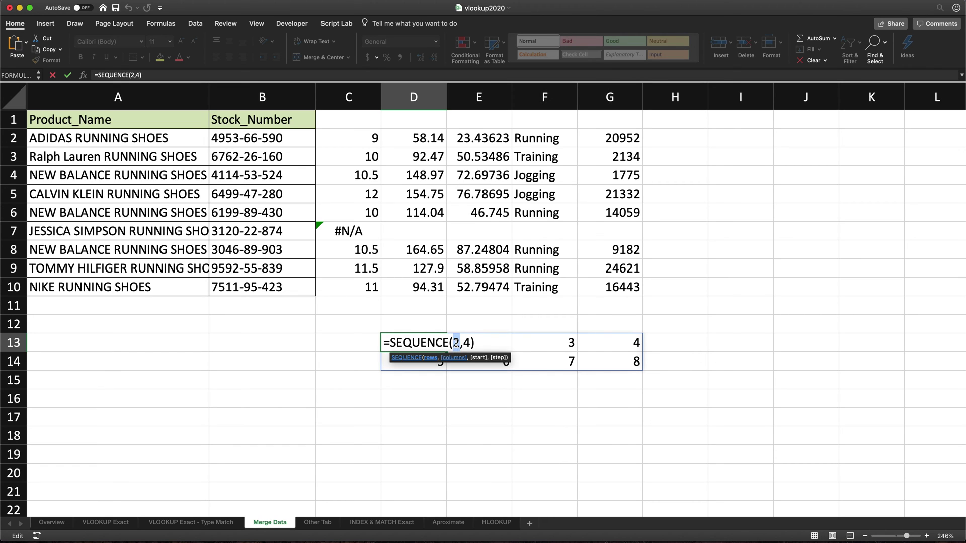
key("Return")
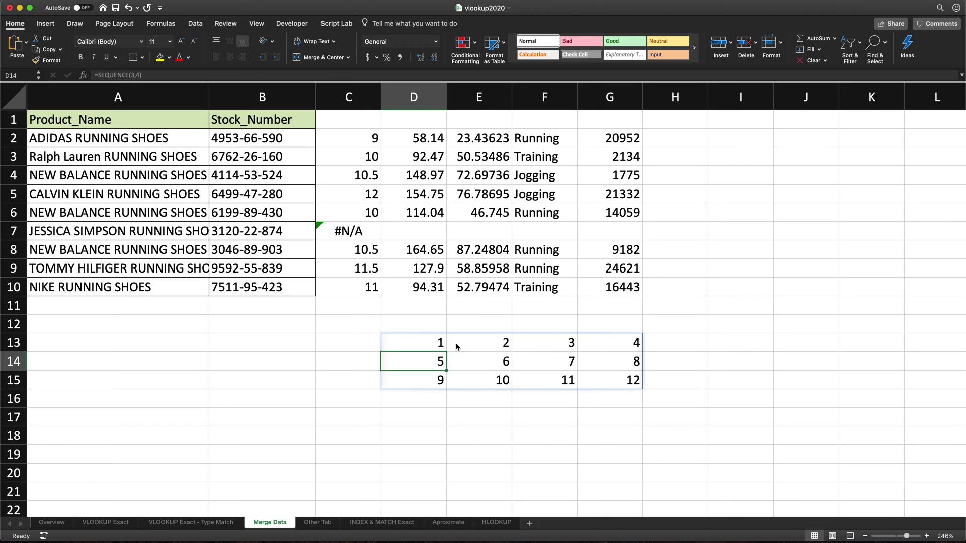
left_click_drag(436, 346, 638, 388)
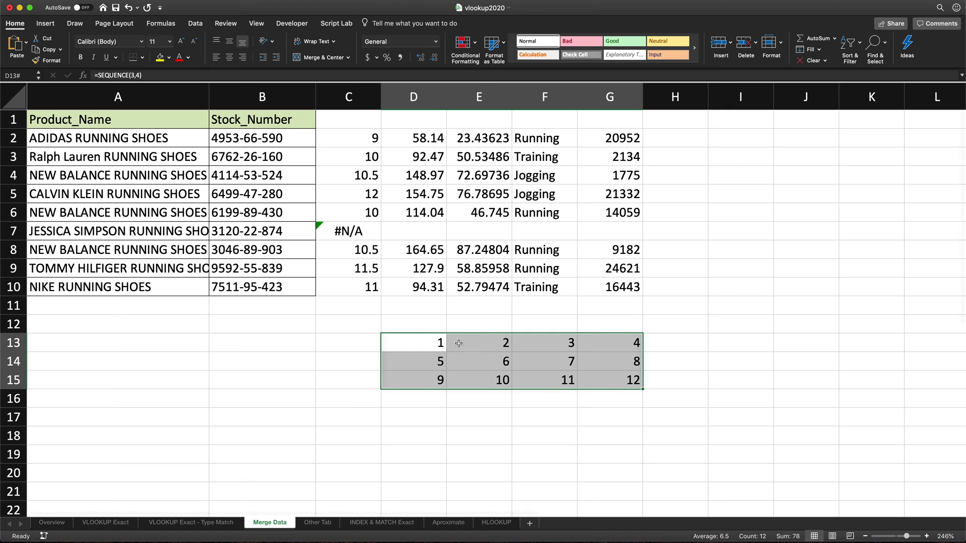
Set the rows argument of the SEQUENCE formula in D13 to 1
double_click(422, 343)
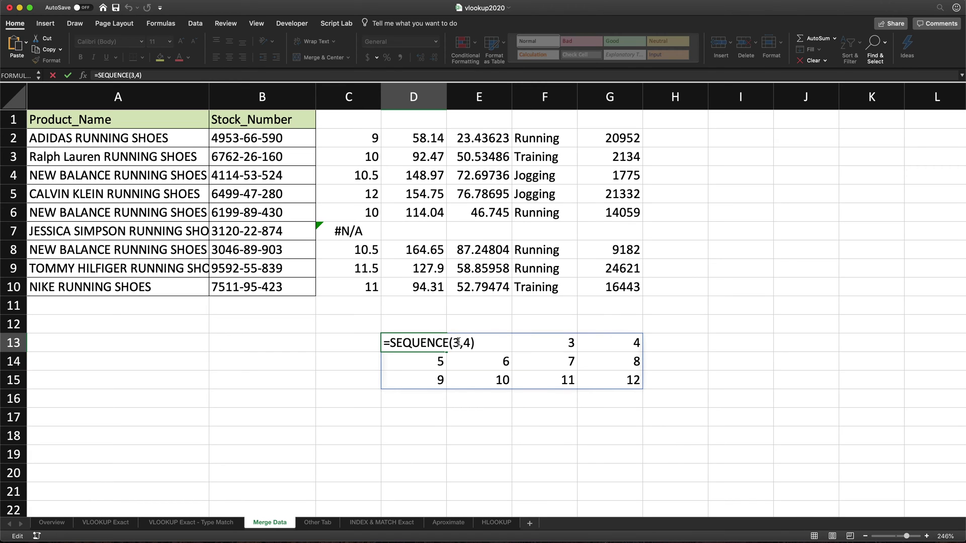
left_click_drag(459, 343, 450, 343)
type("1")
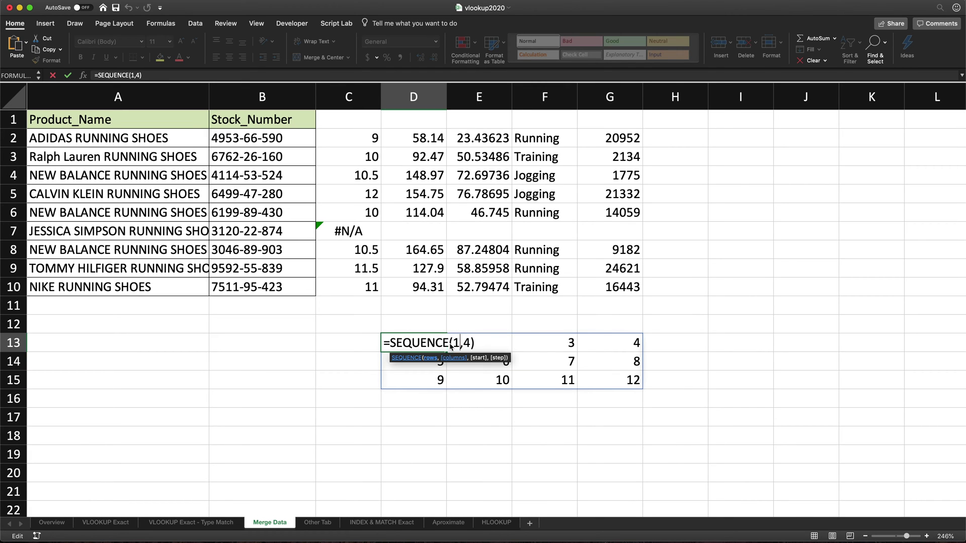
key("Return")
double_click(436, 344)
key("Escape")
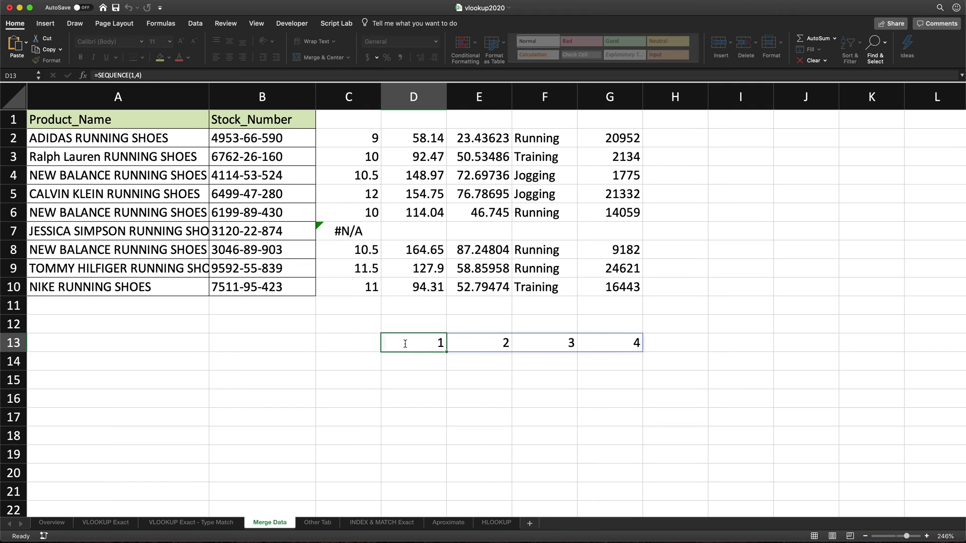
Set the columns argument of the SEQUENCE formula in D13 to 5
double_click(431, 343)
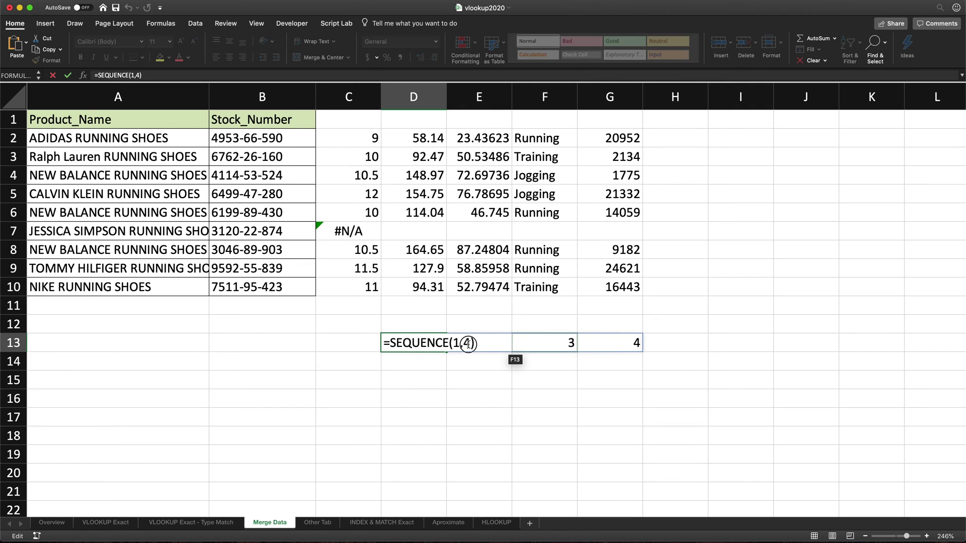
double_click(467, 343)
type("5")
key("Return")
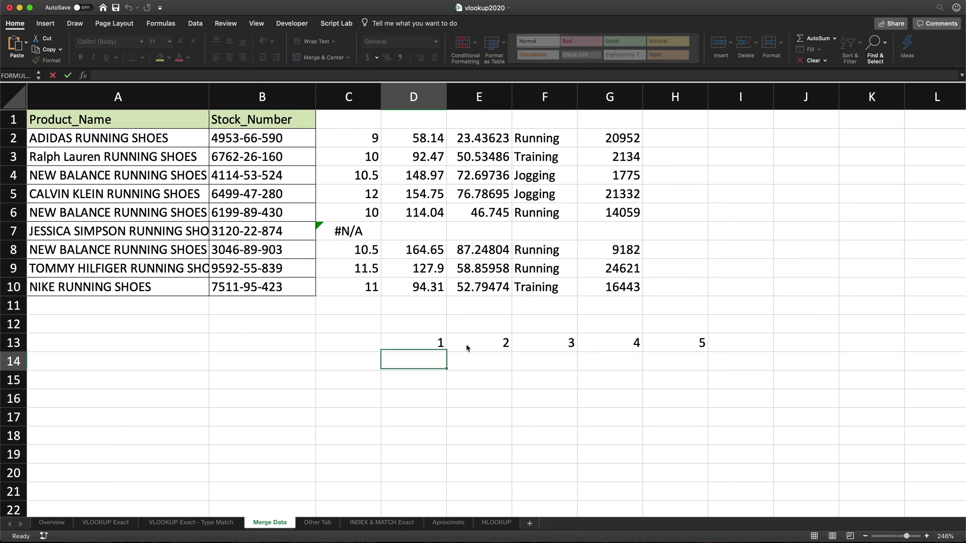
Add a start argument of 2 to the SEQUENCE formula in D13, making it =SEQUENCE(1,5,2)
double_click(435, 342)
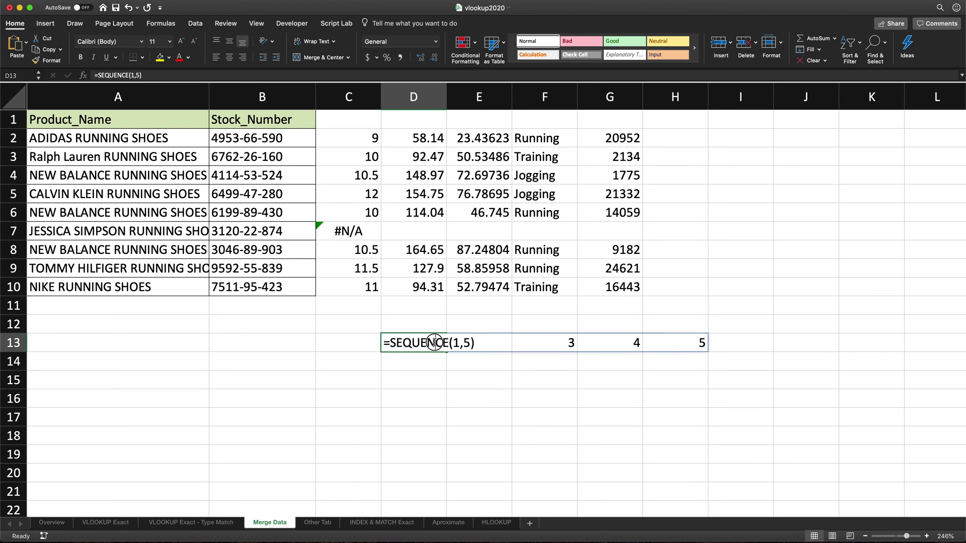
type(",")
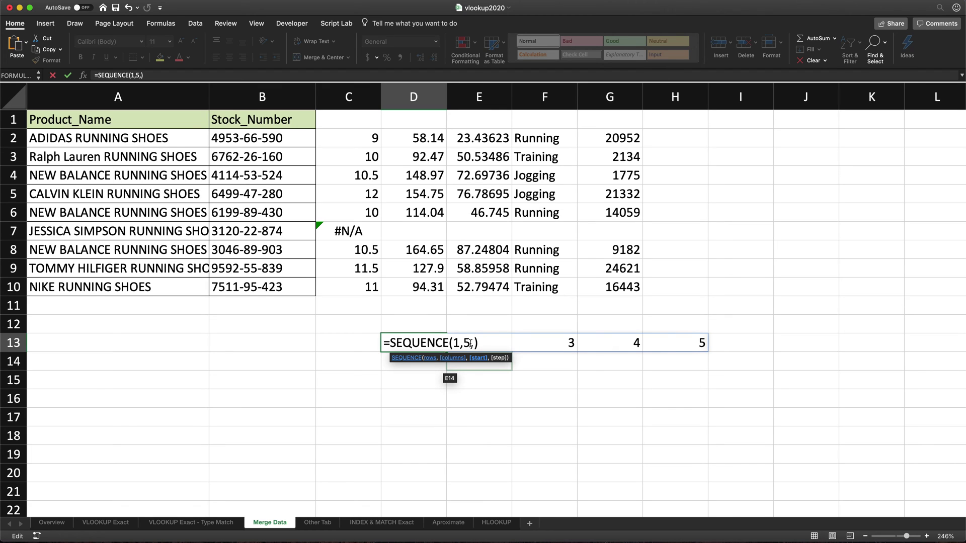
type("2")
key("Return")
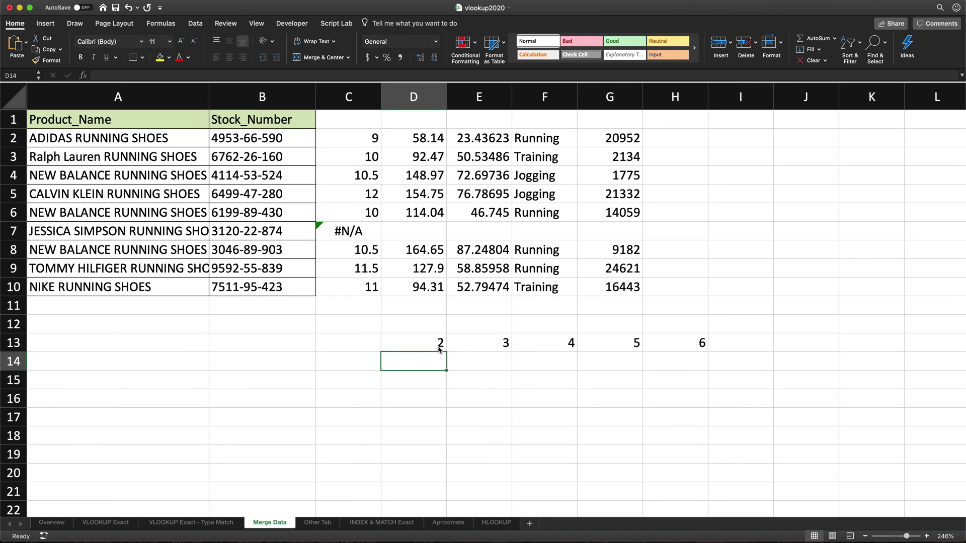
Add a step argument of 2 to the SEQUENCE formula in D13, making it =SEQUENCE(1,5,2,2)
left_click(432, 341)
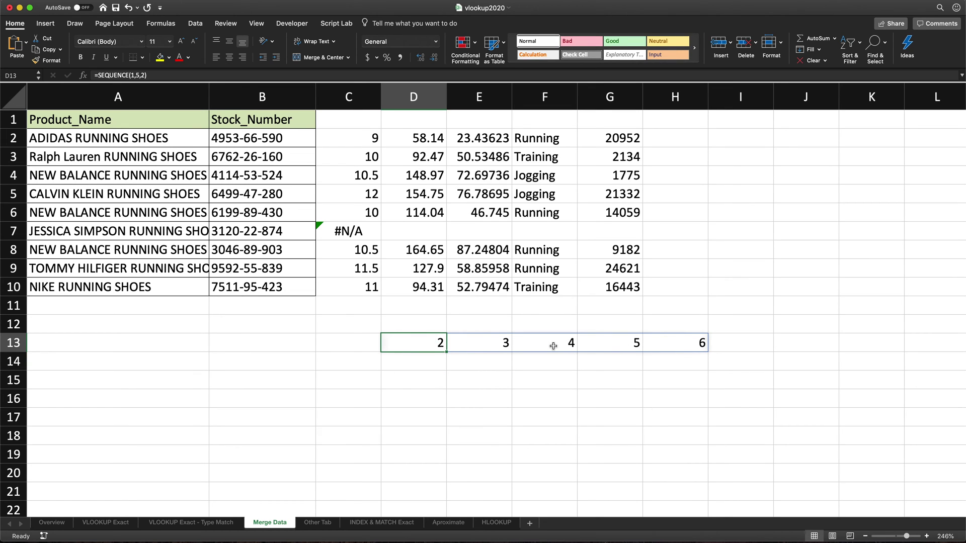
double_click(424, 342)
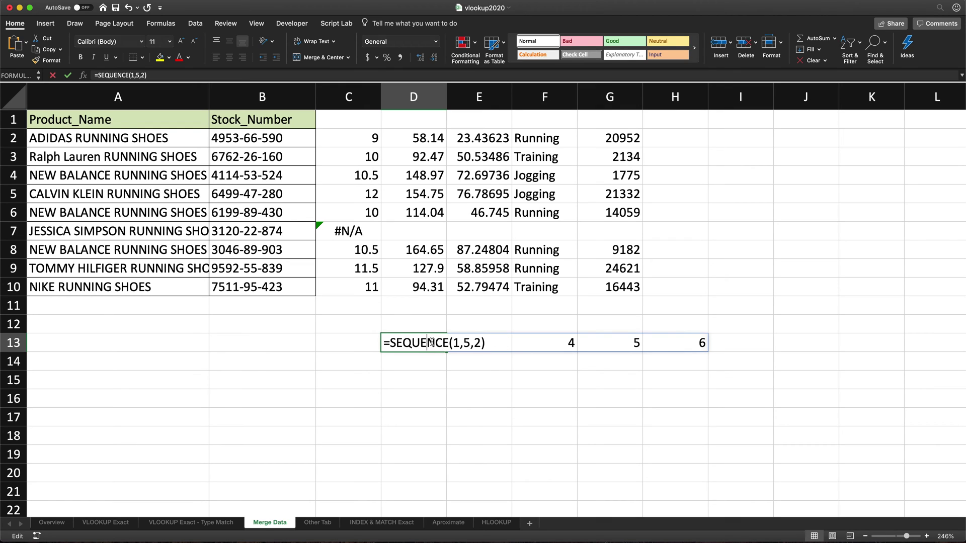
left_click(481, 342)
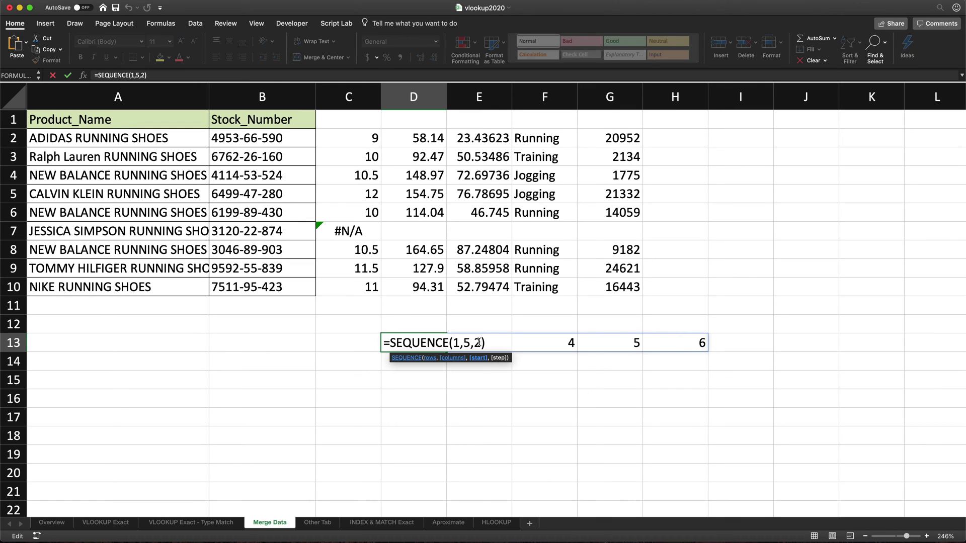
type(",2")
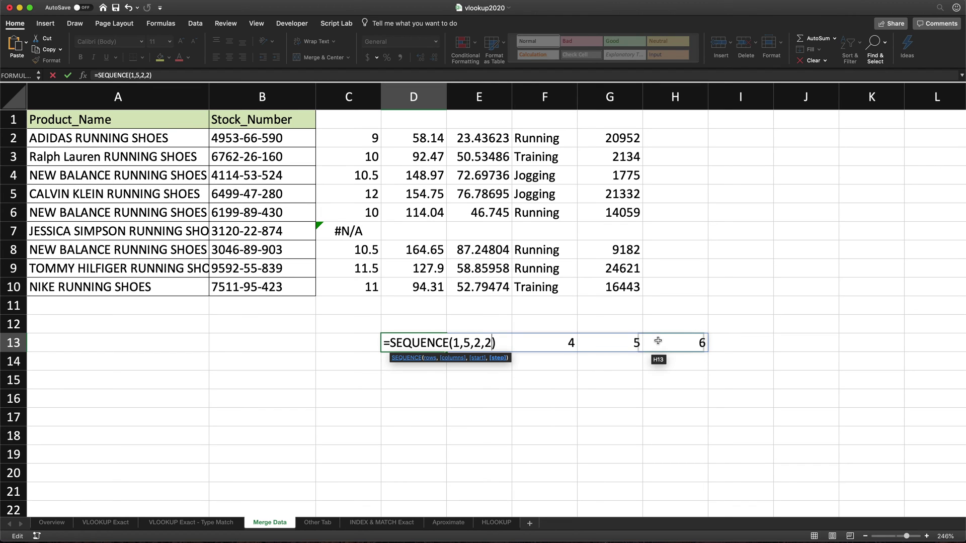
key("Return")
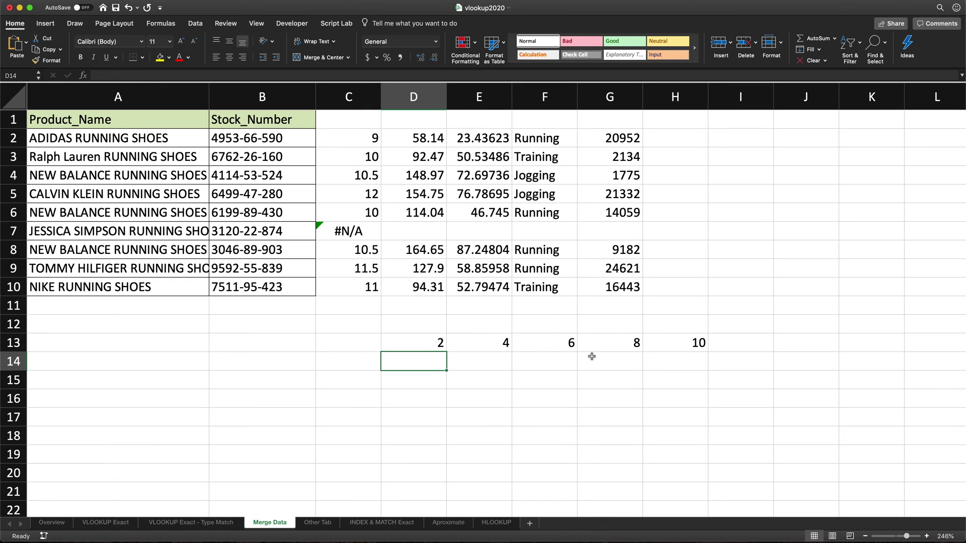
Remove the step argument from the SEQUENCE formula in D13 and select its spilled range D13:H13
double_click(489, 347)
double_click(488, 343)
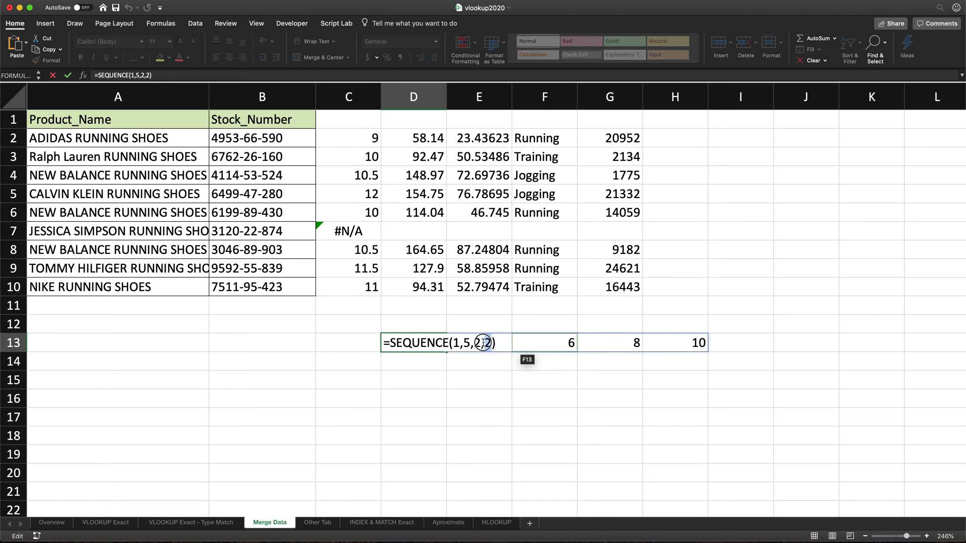
key("BackSpace")
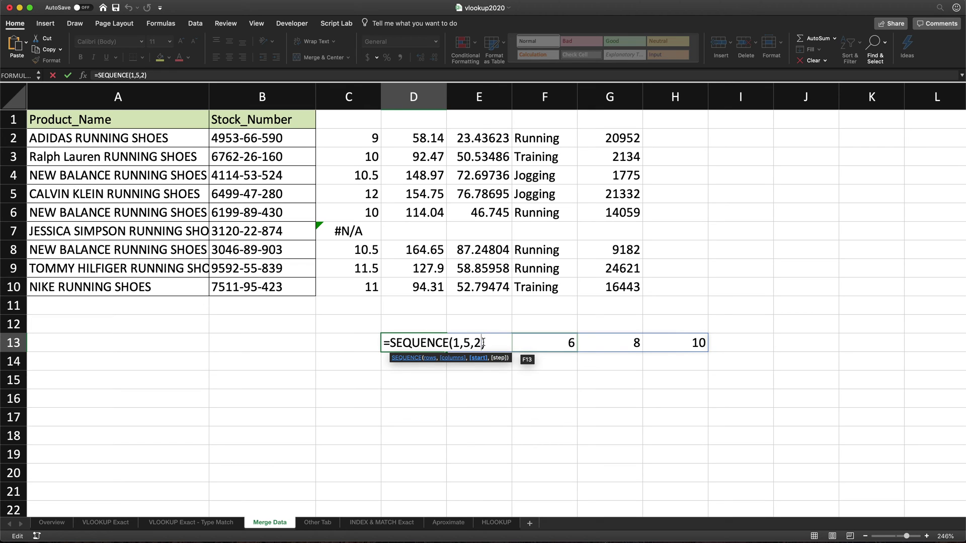
key("Return")
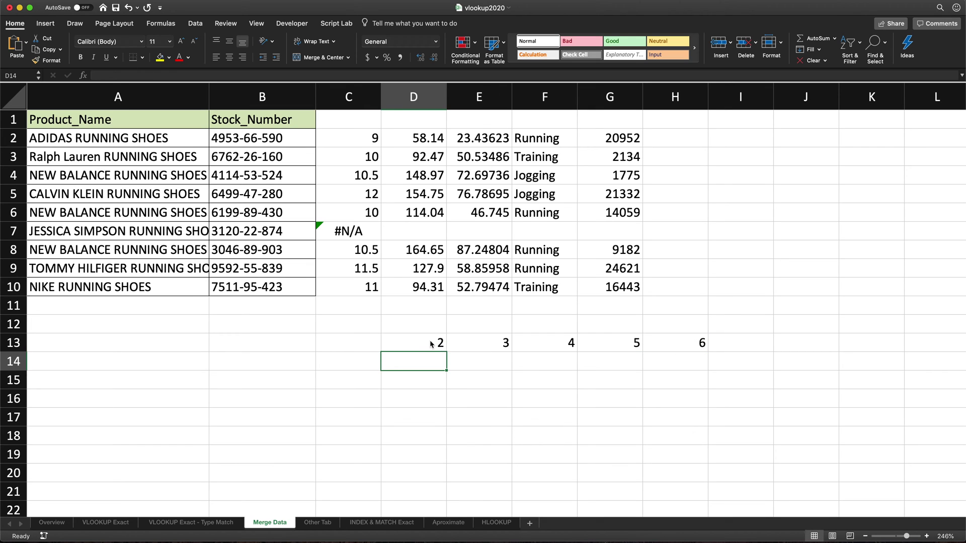
left_click(429, 342)
left_click_drag(429, 342, 679, 342)
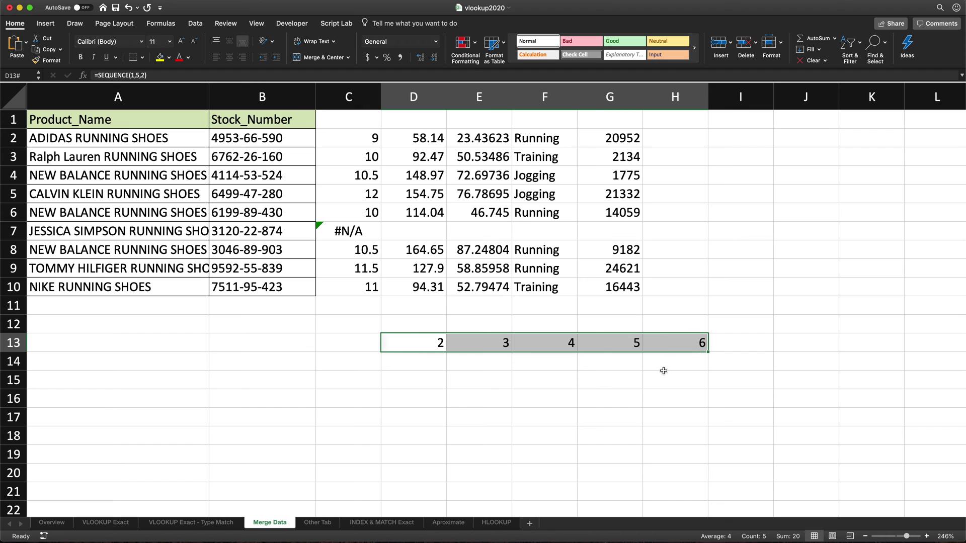
Examine the column headers from Size to Inventory on the Other Tab sheet to count the columns to look up
left_click(321, 522)
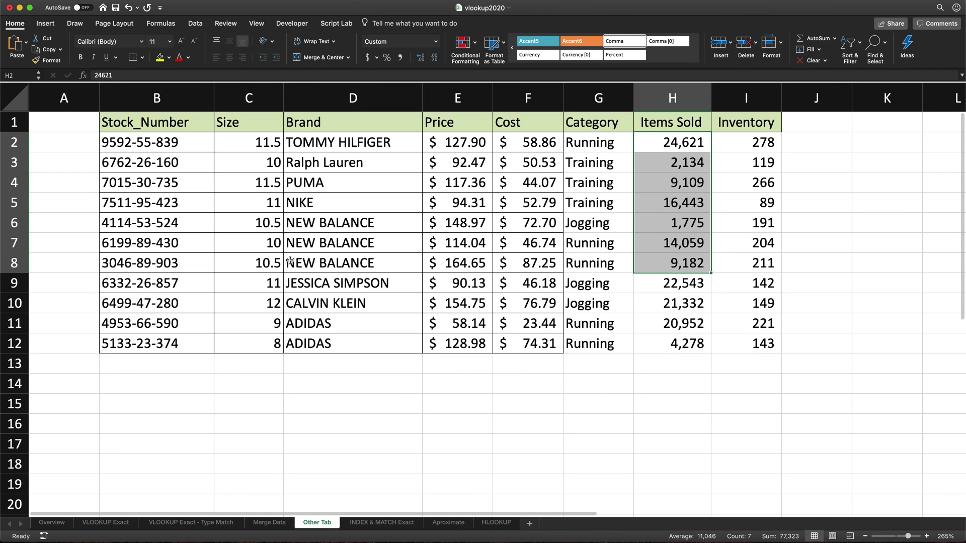
left_click(256, 122)
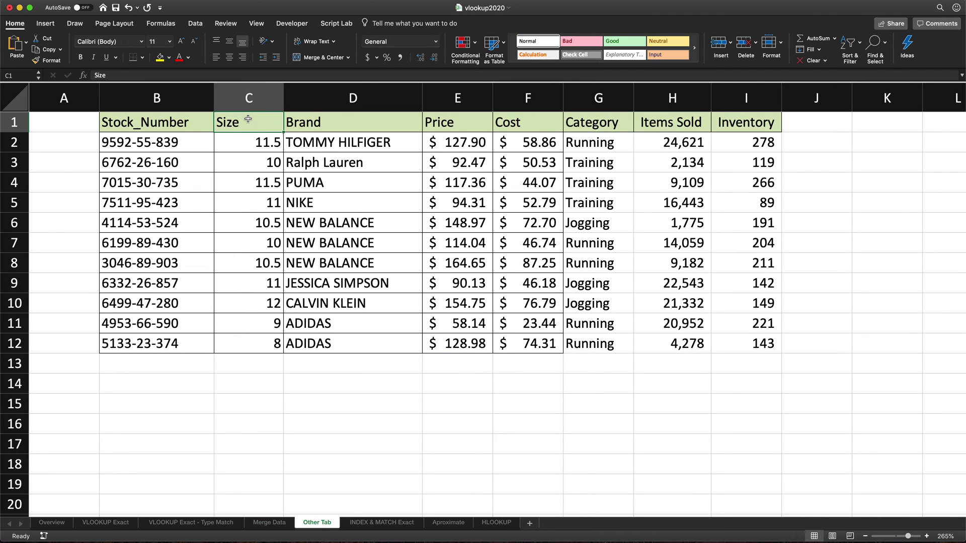
left_click(303, 119)
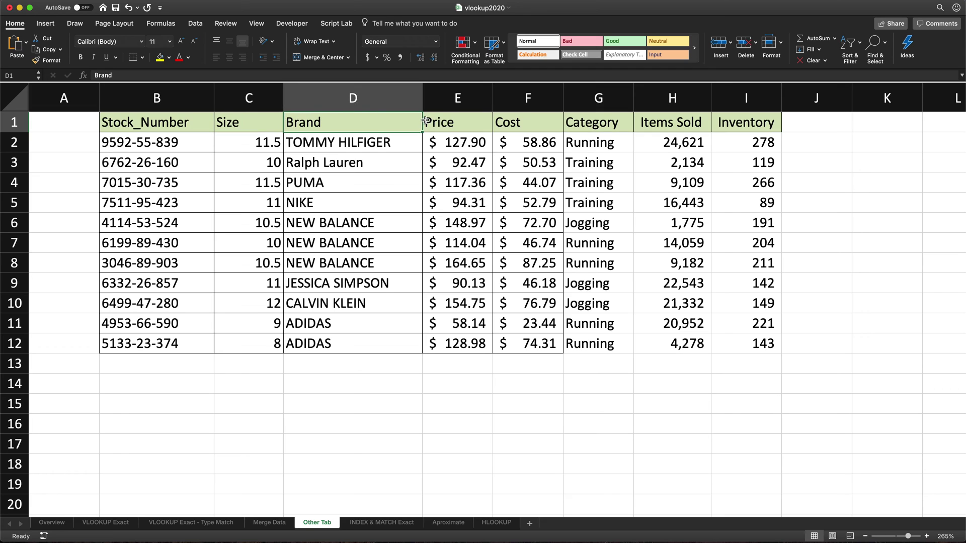
left_click(486, 123)
left_click(518, 126)
left_click(603, 126)
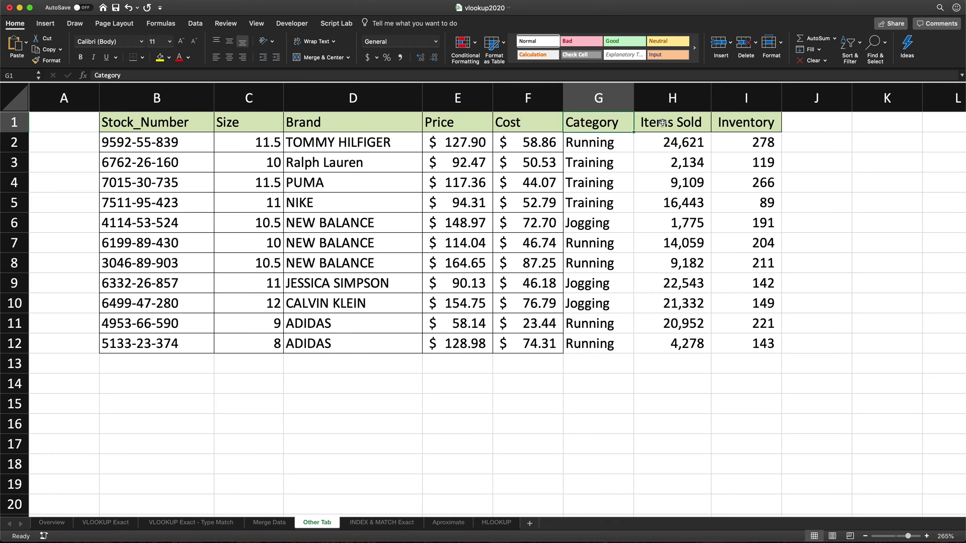
left_click_drag(661, 123, 730, 123)
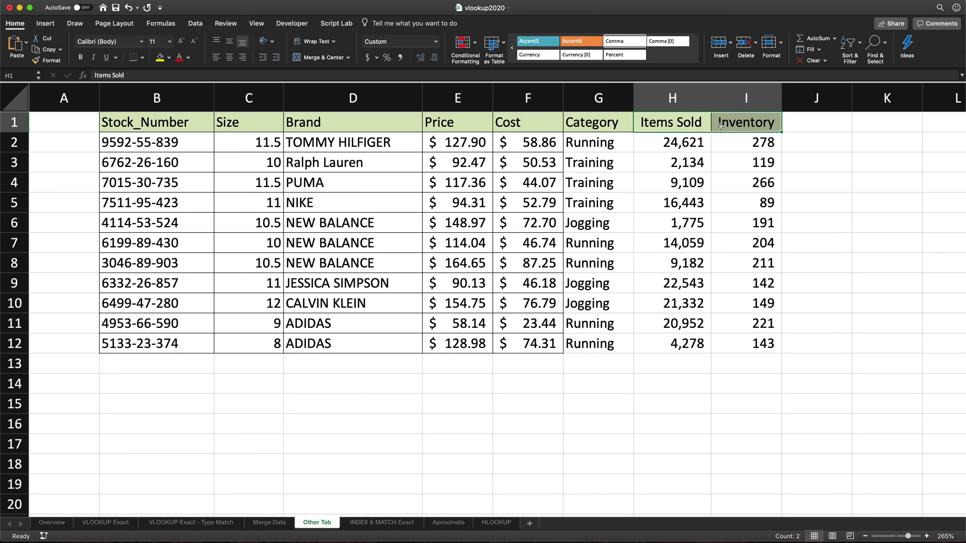
Set the columns argument of the SEQUENCE formula in D13 on the Merge Data sheet to 7
left_click(269, 523)
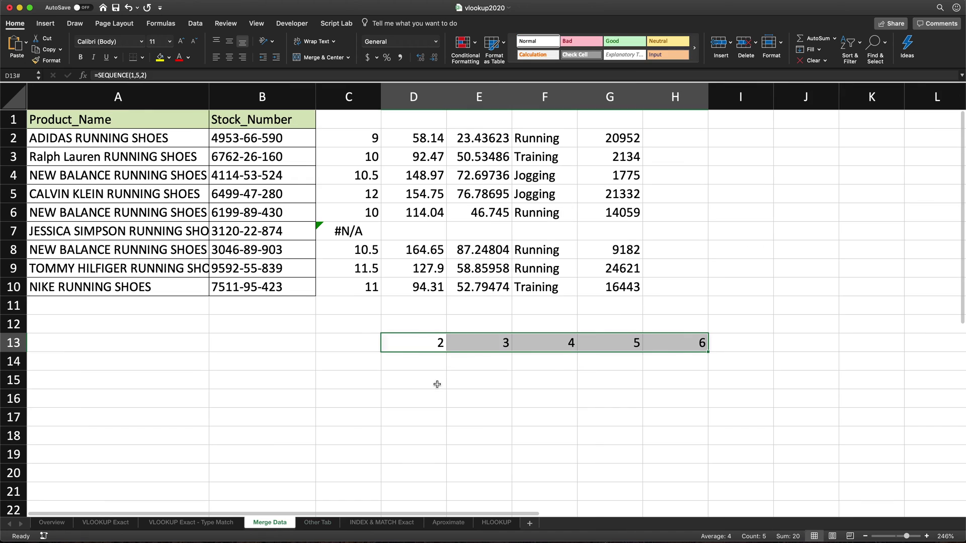
double_click(426, 347)
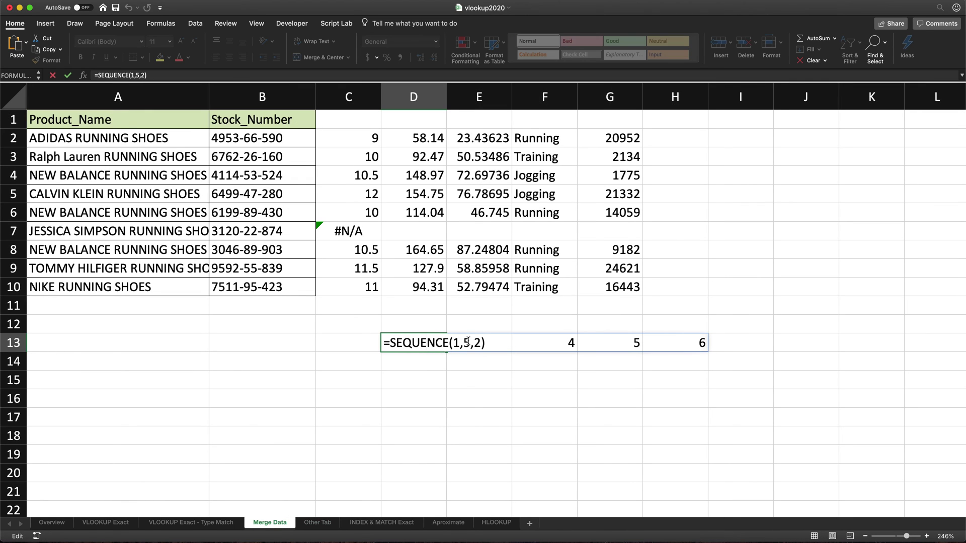
double_click(468, 343)
type("7")
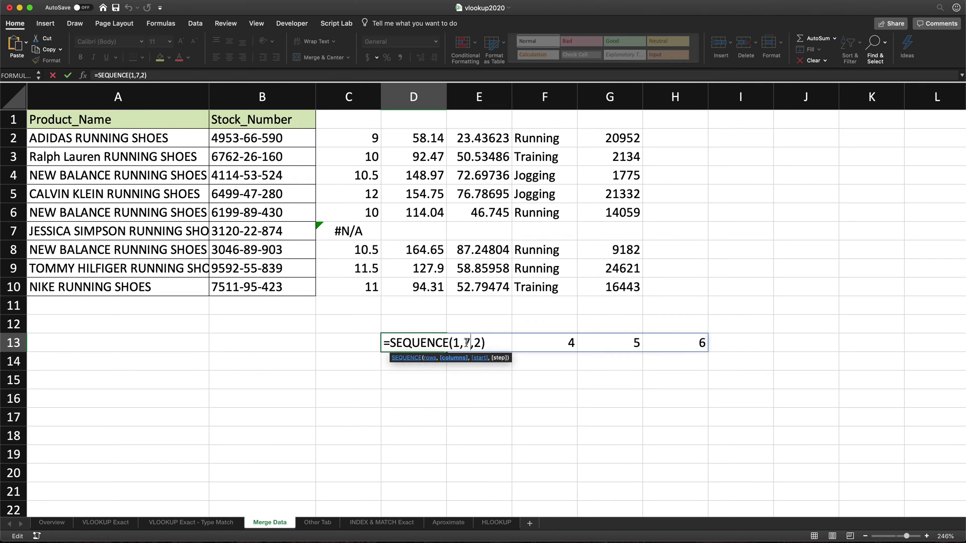
key("Return")
left_click(434, 346)
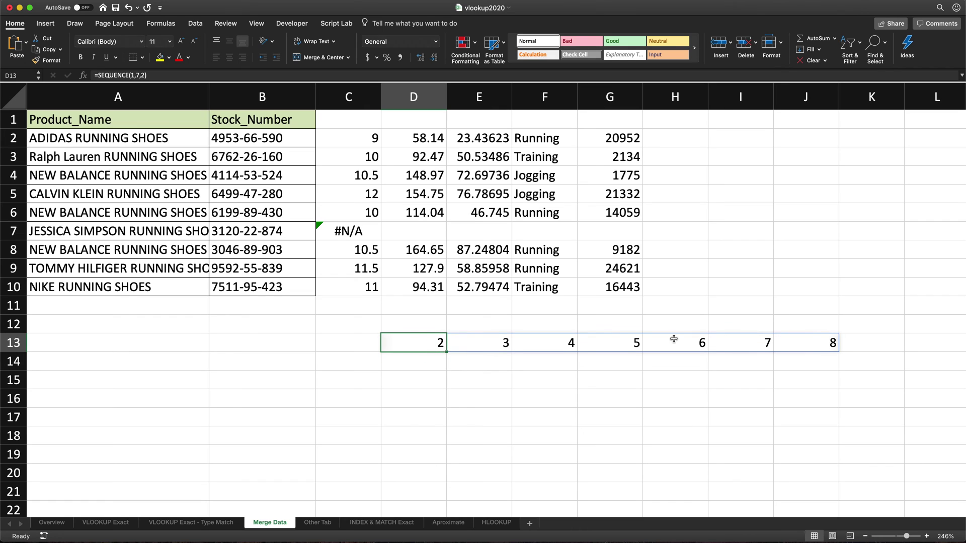
Copy the text SEQUENCE(1,7,2), without the equals sign, from the formula in D13 and leave the cell unchanged
double_click(407, 343)
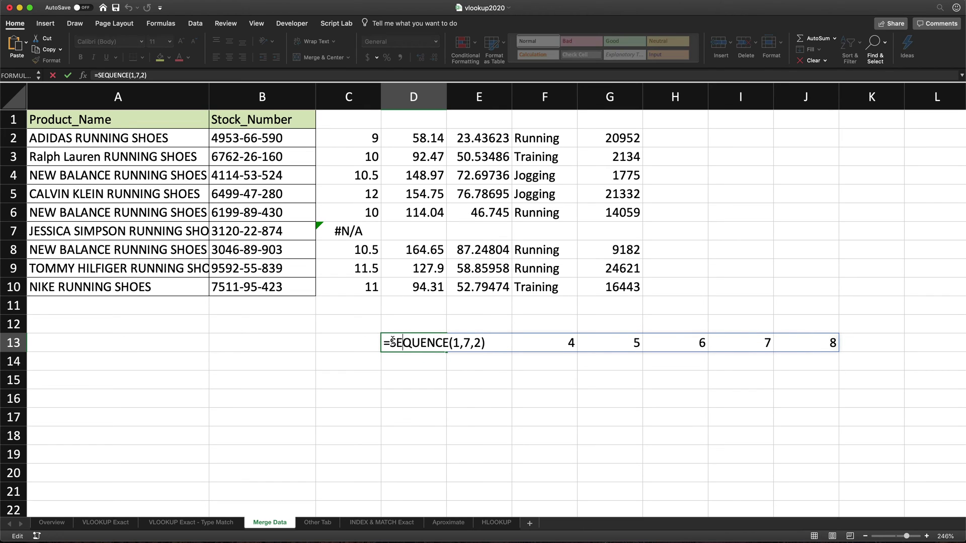
left_click_drag(391, 342, 511, 342)
key("super+c")
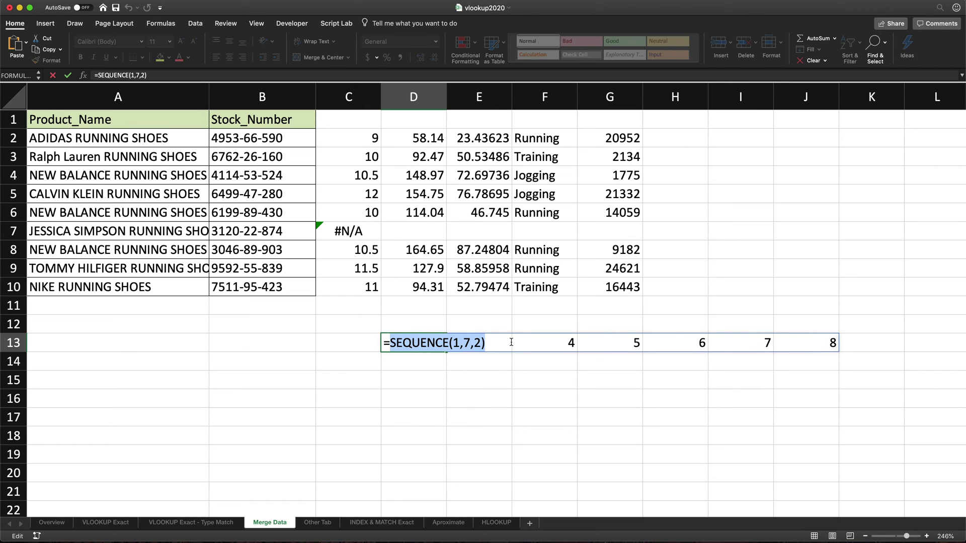
key("Escape")
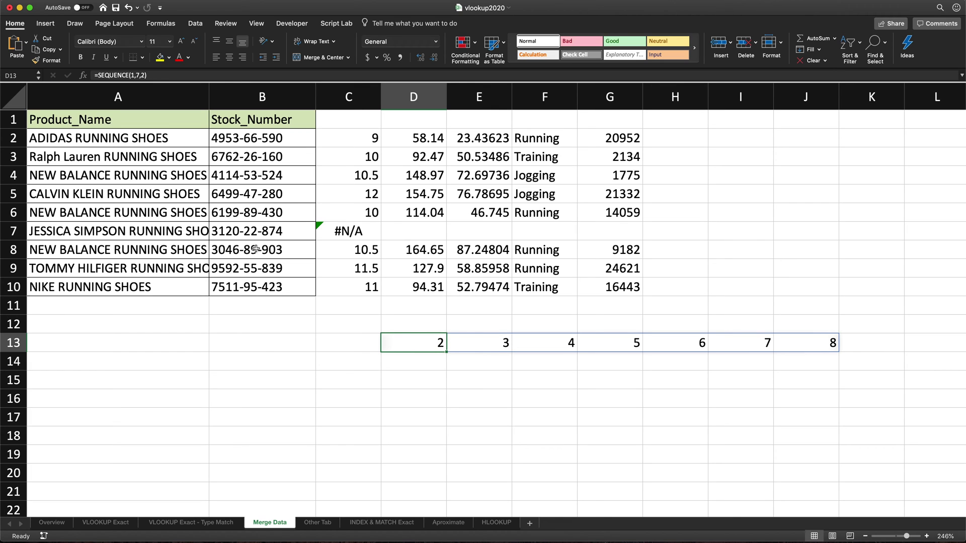
Replace the column index array {2,4,5,6,7} in the C2 VLOOKUP formula with the copied SEQUENCE(1,7,2)
double_click(352, 139)
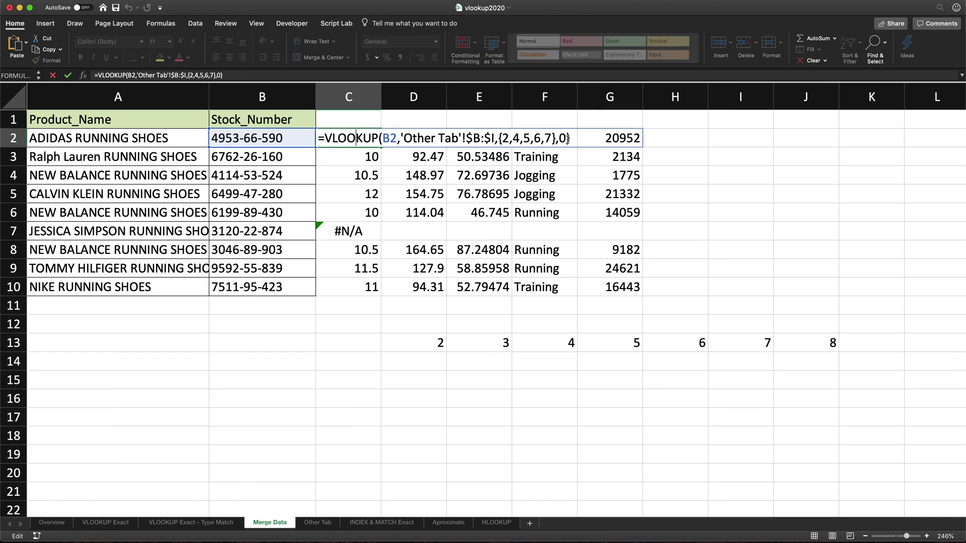
left_click_drag(555, 139, 500, 138)
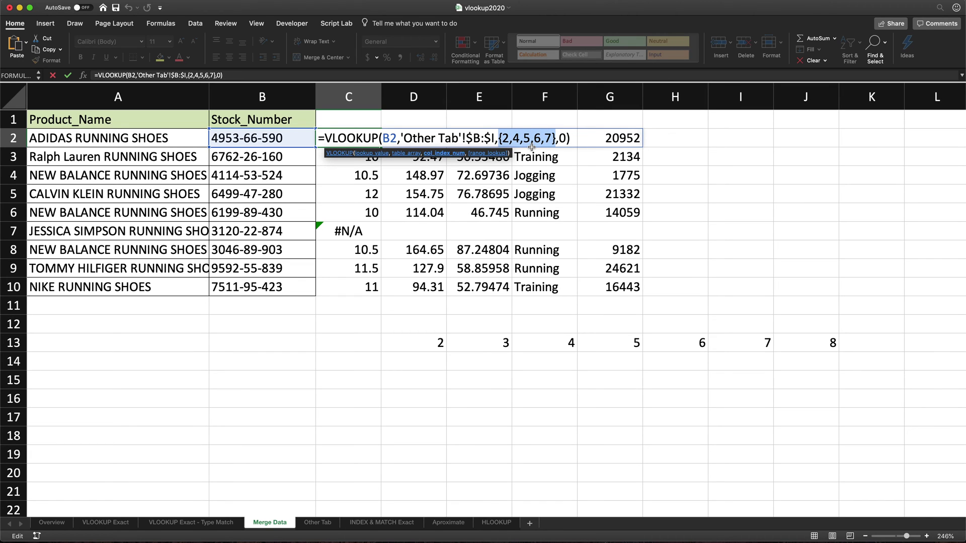
key("Delete")
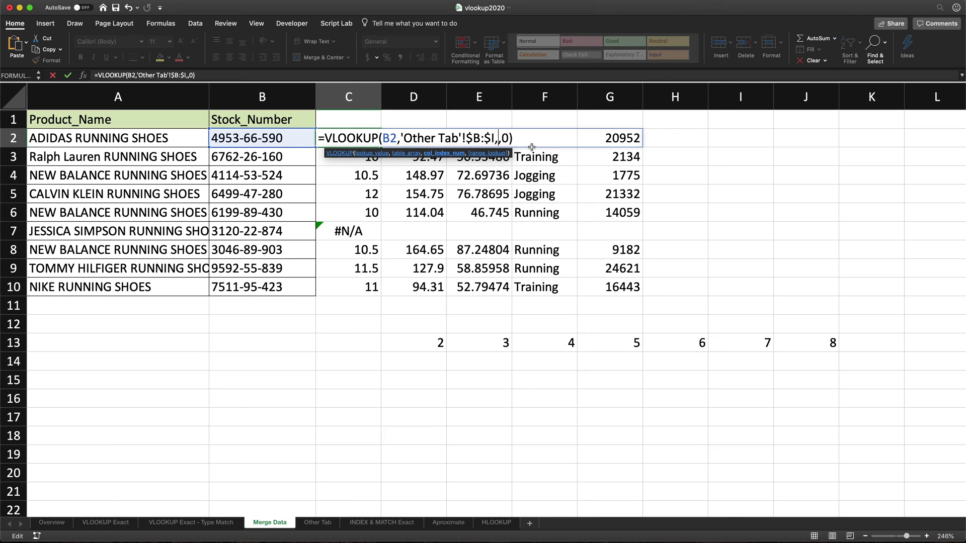
key("super+v")
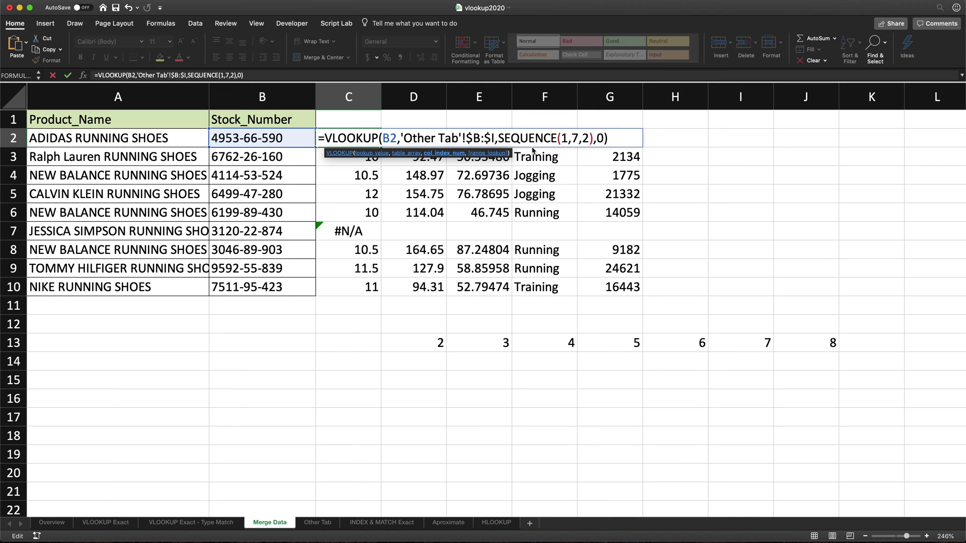
key("Return")
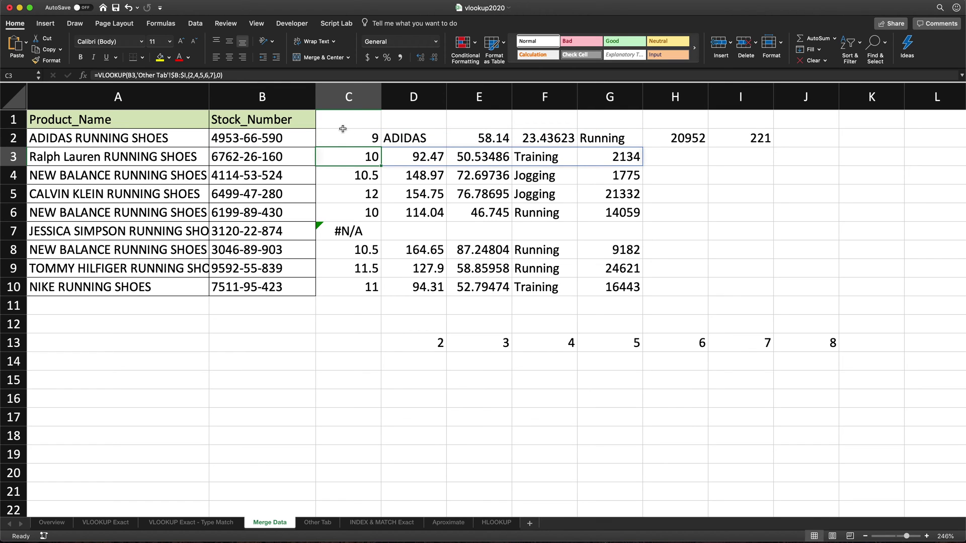
Fill the VLOOKUP formula from C2 down to C10 and delete the SEQUENCE formula in D13
left_click(351, 133)
left_click_drag(380, 146, 387, 297)
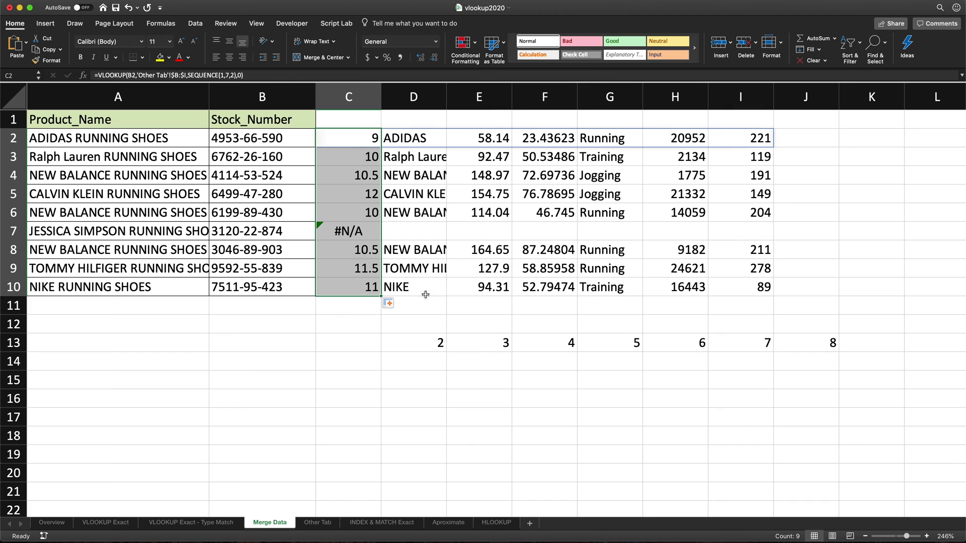
left_click(403, 340)
key("Delete")
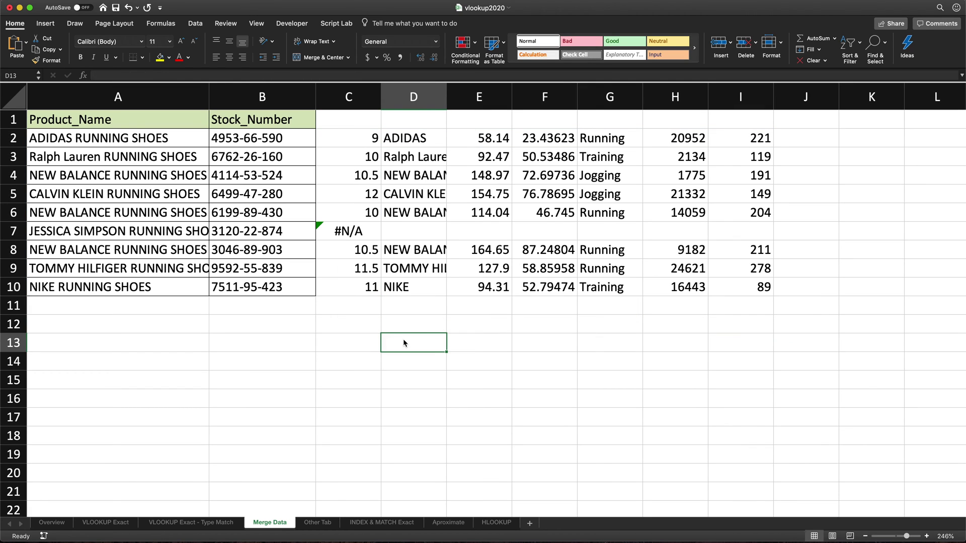
Examine the VLOOKUP formula in C2, its spill range C2:I2 and the nested SEQUENCE argument, leaving the cell unchanged
double_click(359, 139)
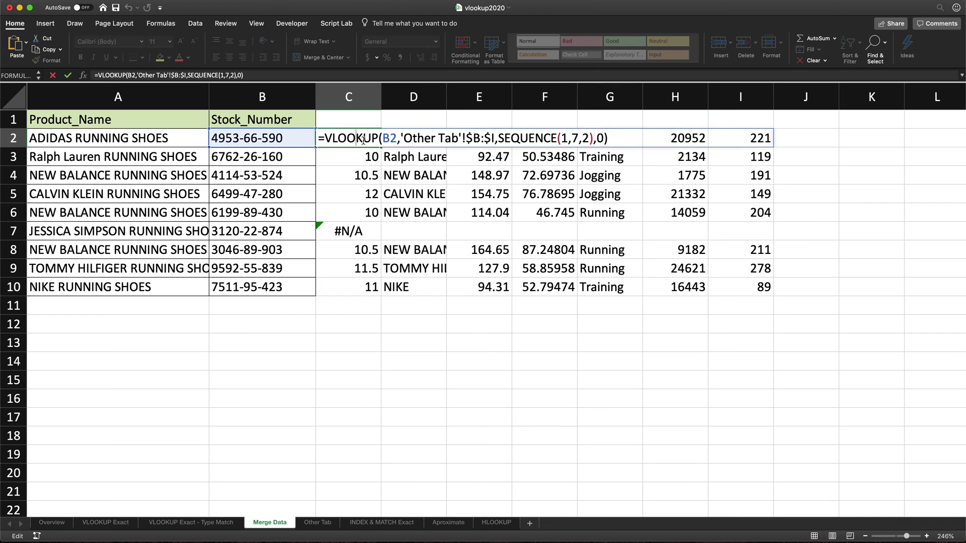
key("Escape")
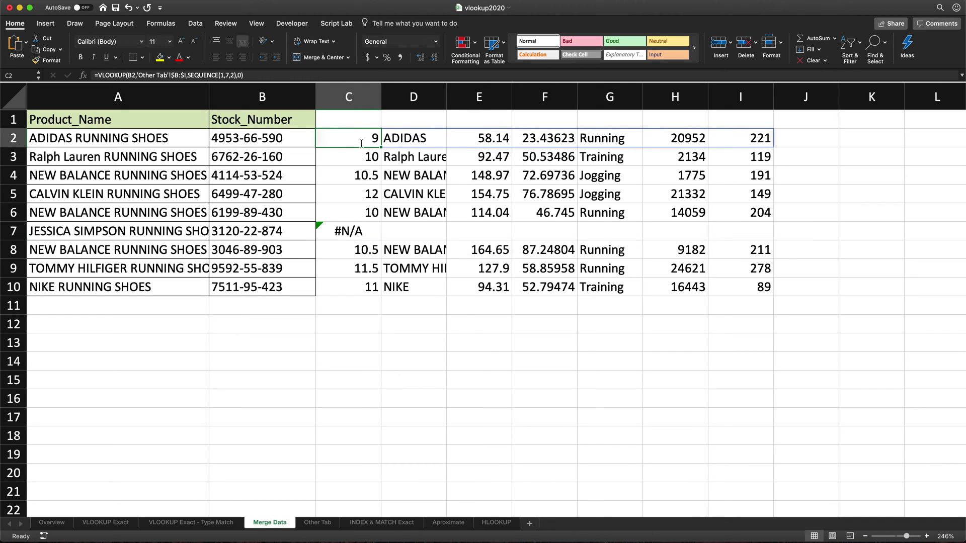
left_click(459, 137)
mouse_move(371, 138)
left_mouse_down()
mouse_move(787, 134)
mouse_move(750, 134)
left_mouse_up()
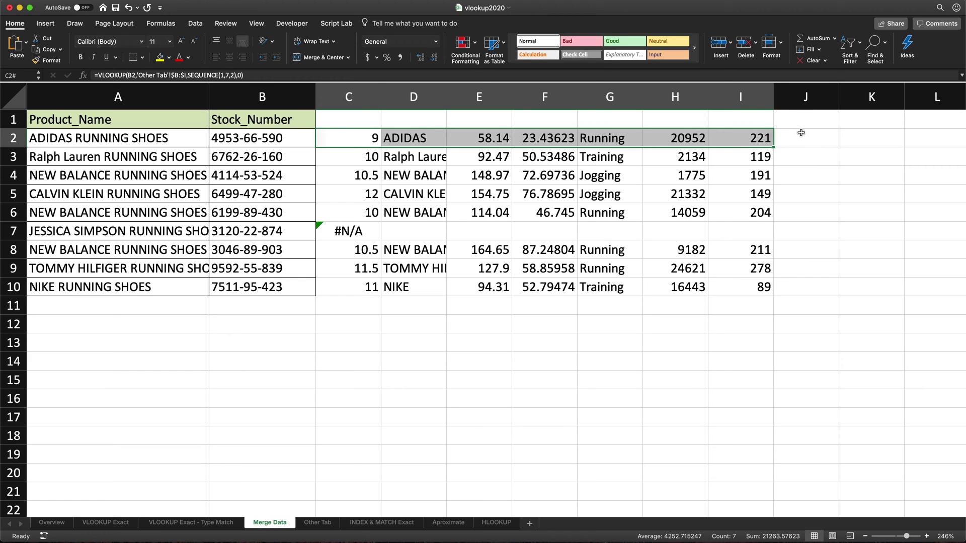
left_click(291, 76)
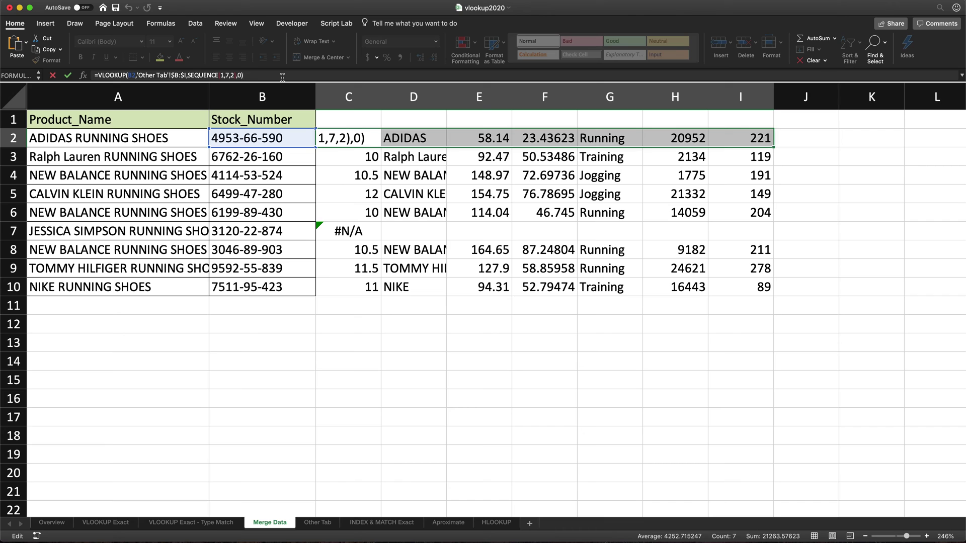
key("Escape")
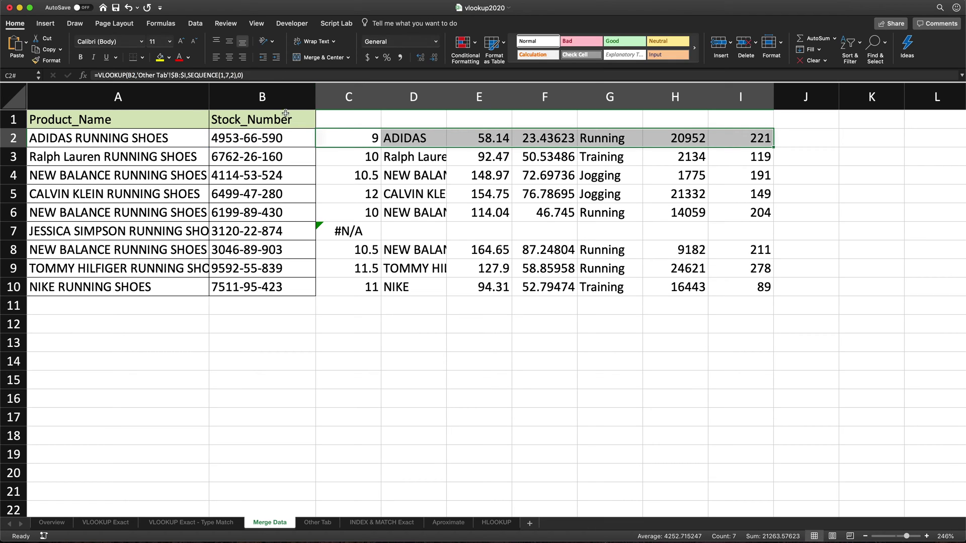
left_click(339, 138)
double_click(339, 138)
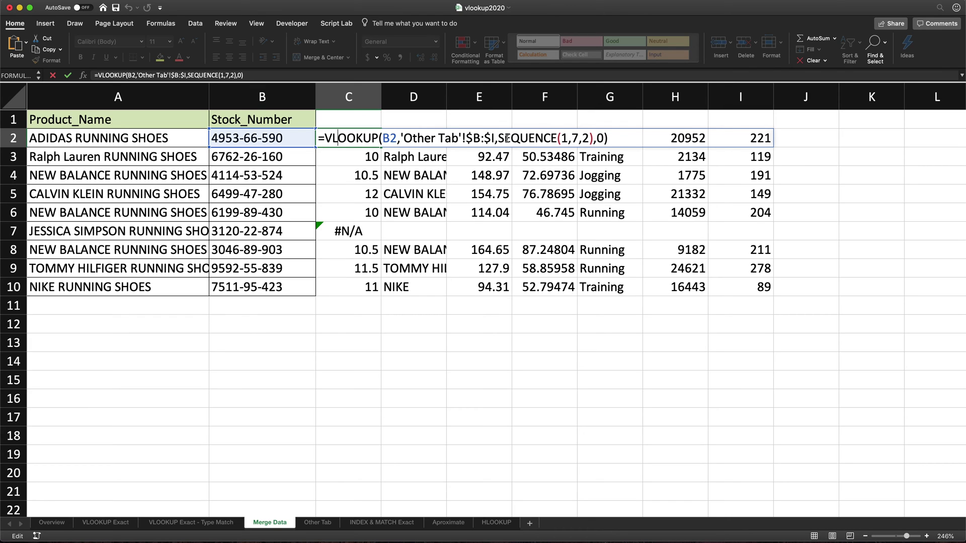
left_click_drag(499, 138, 594, 138)
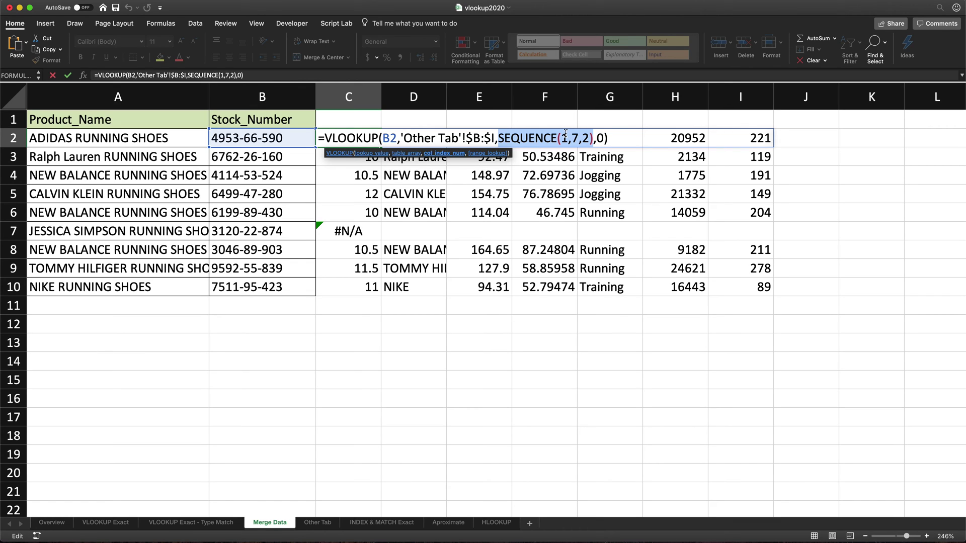
key("Escape")
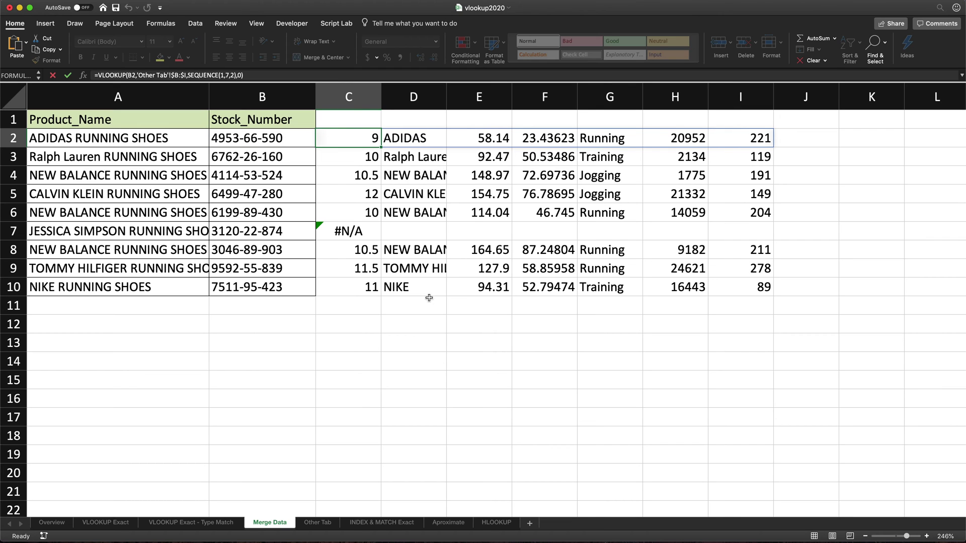
Copy the Category header from G1 on the Other Tab sheet into C1 on the Merge Data sheet
left_click(315, 526)
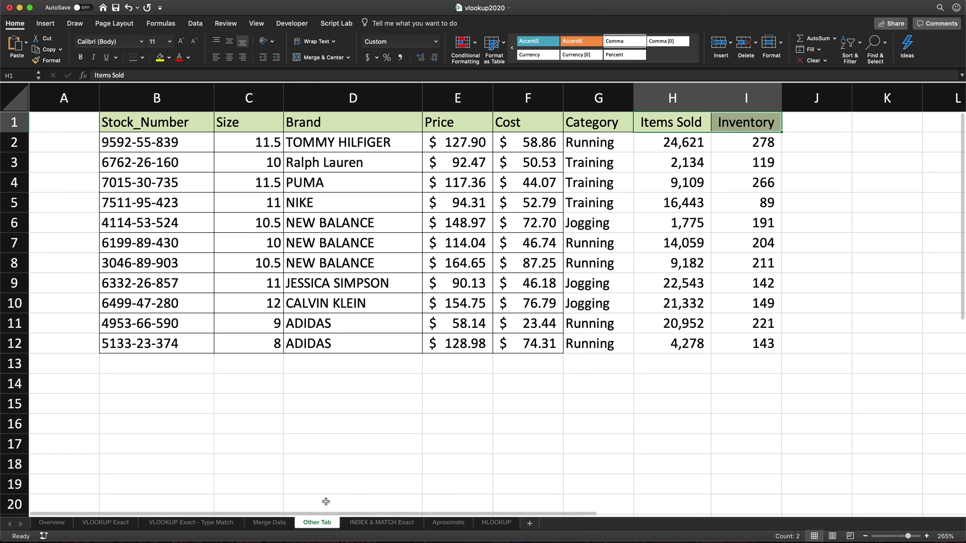
left_click(694, 122)
left_click(602, 124)
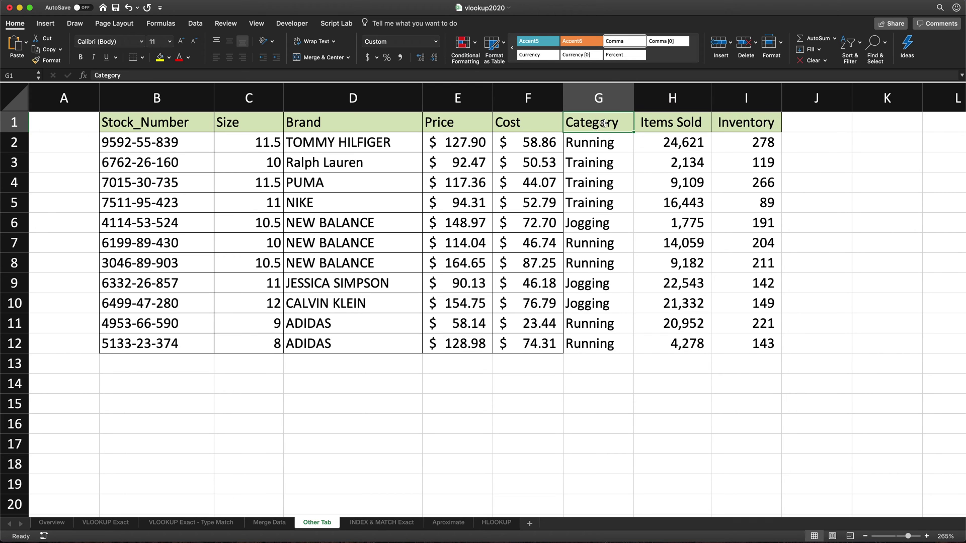
key("super+c")
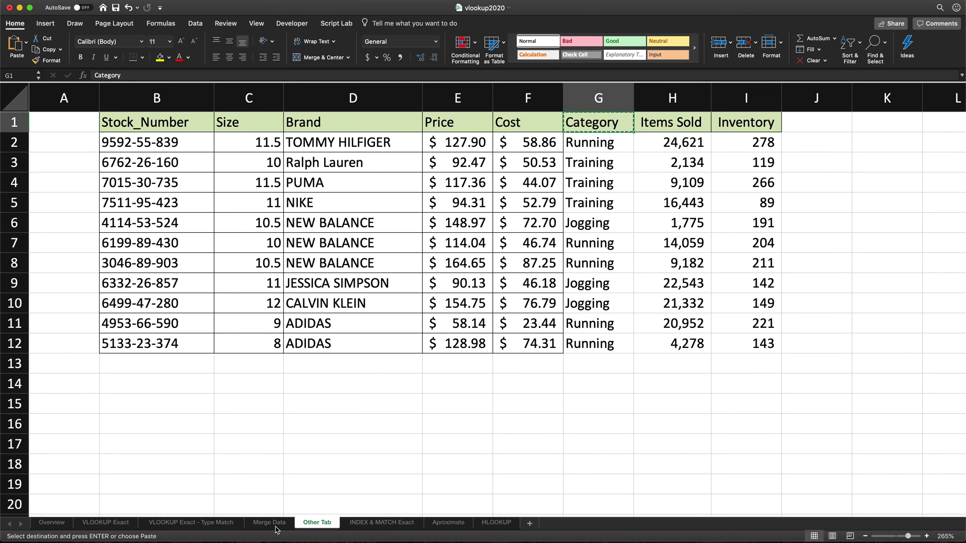
left_click(276, 524)
left_click(365, 121)
key("super+v")
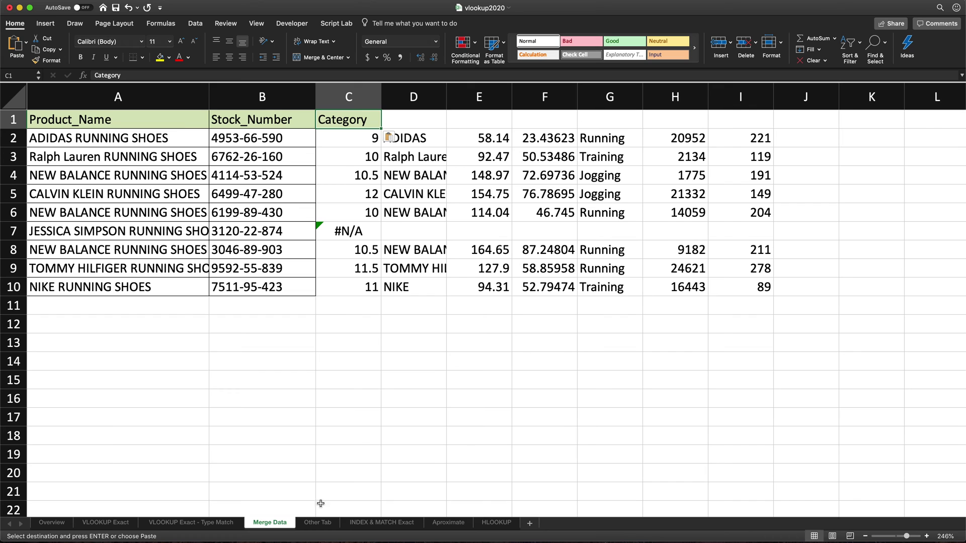
Copy the Price and Cost headers from E1:F1 on Other Tab into D1:E1 on Merge Data
left_click(325, 524)
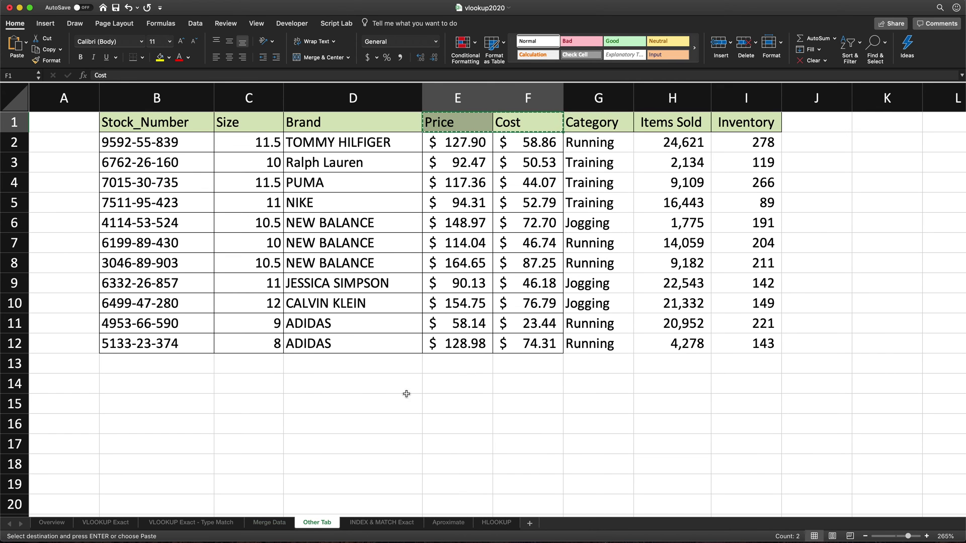
left_click(270, 524)
left_click(411, 115)
key("super+v")
Copy the Inventory header from I1 on Other Tab into F1 on Merge Data
left_click(324, 524)
left_click(740, 119)
key("super+c")
left_click(270, 524)
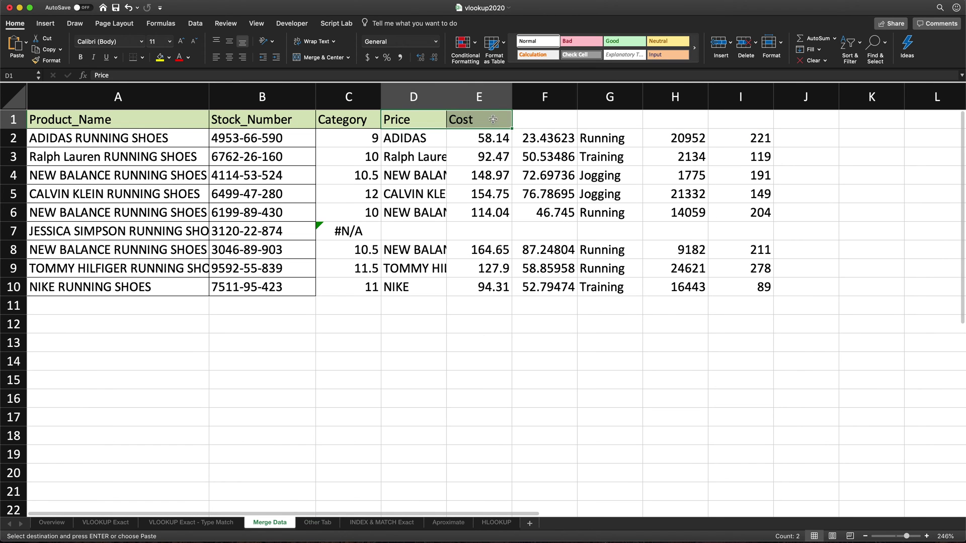
left_click(544, 119)
key("super+v")
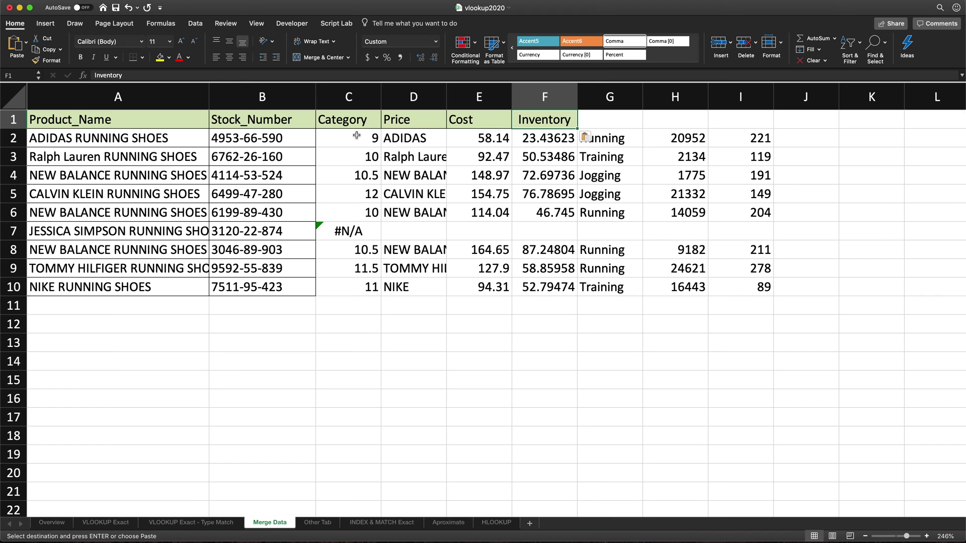
Clear the VLOOKUP formulas from C2:C10 on Merge Data, keeping the headers in row 1
left_click_drag(378, 137, 349, 295)
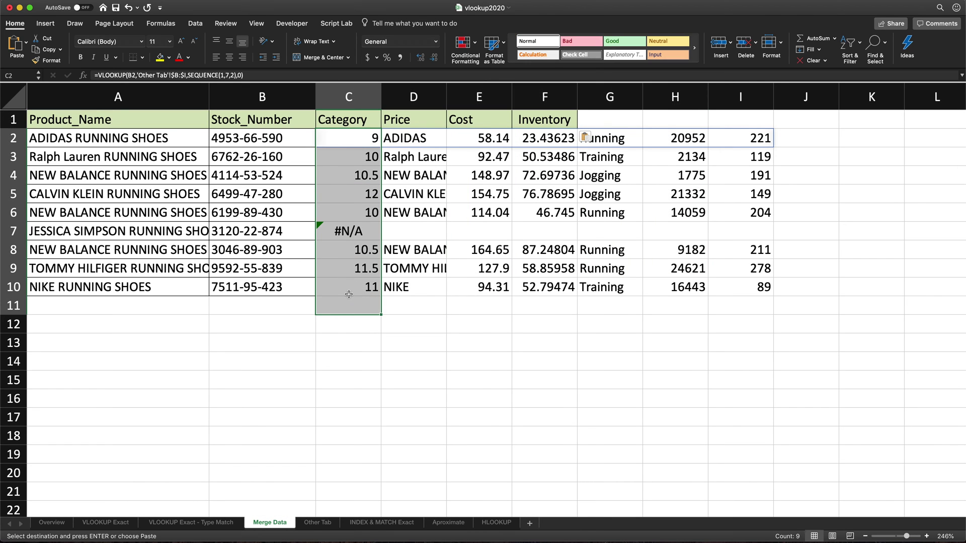
key("super+z")
key("super+z")
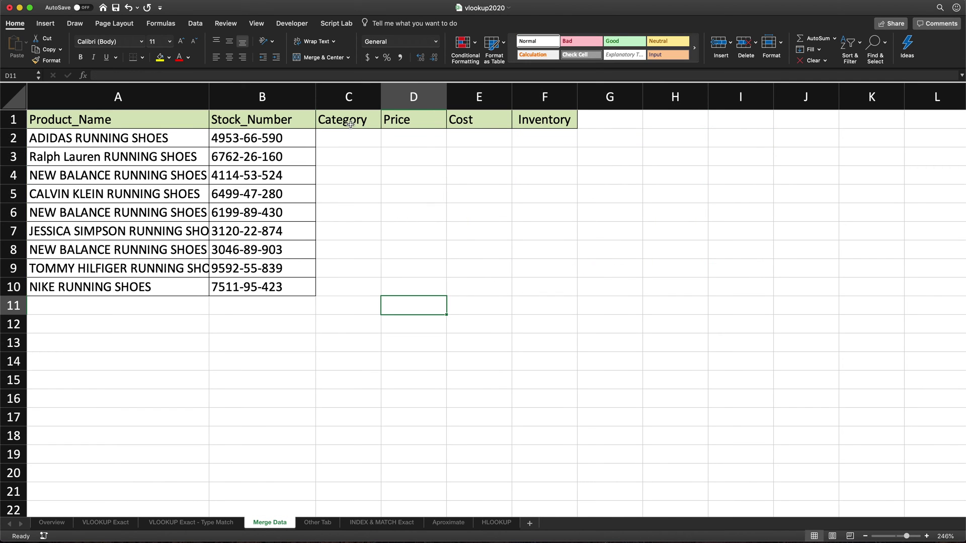
Compare the headers in C1:F1 on Merge Data with the order of the headers in B1:I1 on Other Tab
left_click_drag(348, 122, 557, 123)
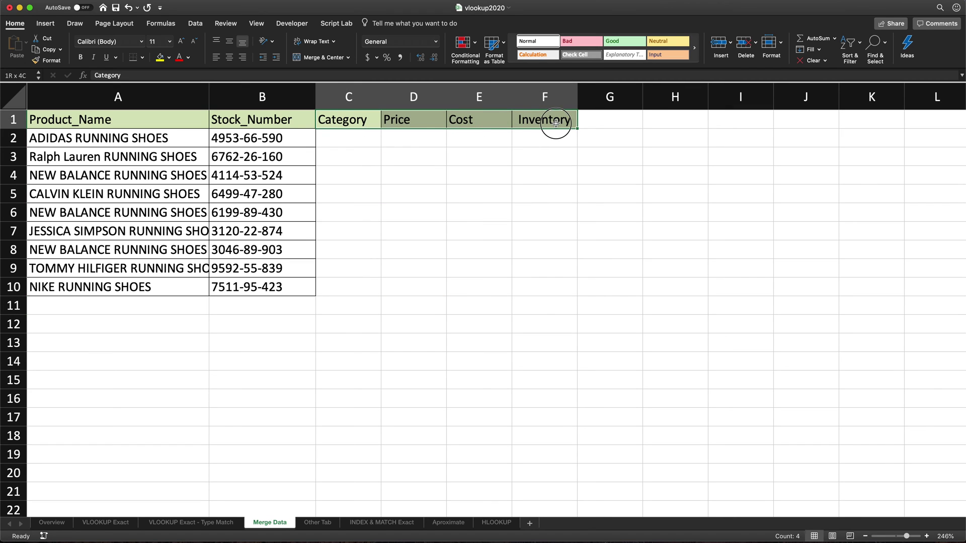
left_click(496, 122)
left_click_drag(371, 124, 529, 126)
left_click(311, 524)
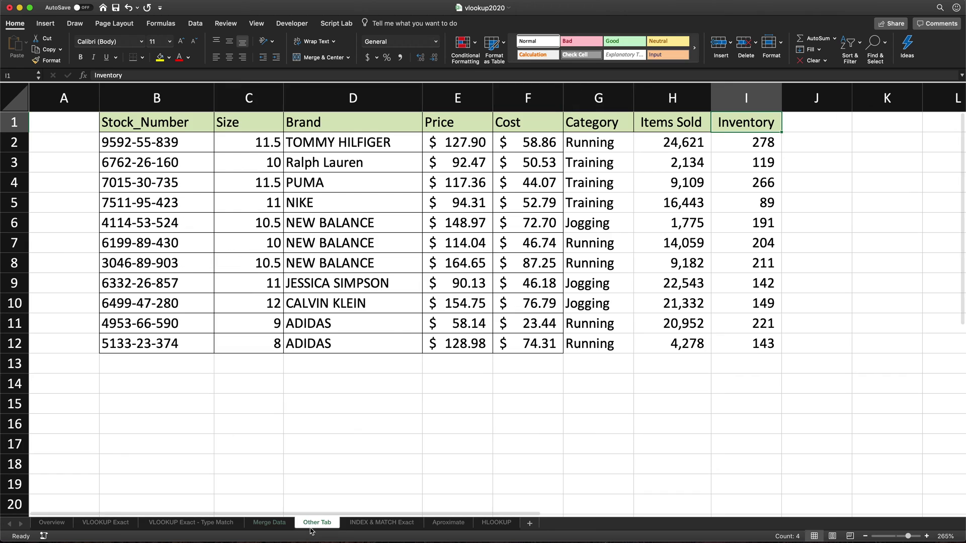
left_click(269, 524)
left_click_drag(351, 123, 521, 125)
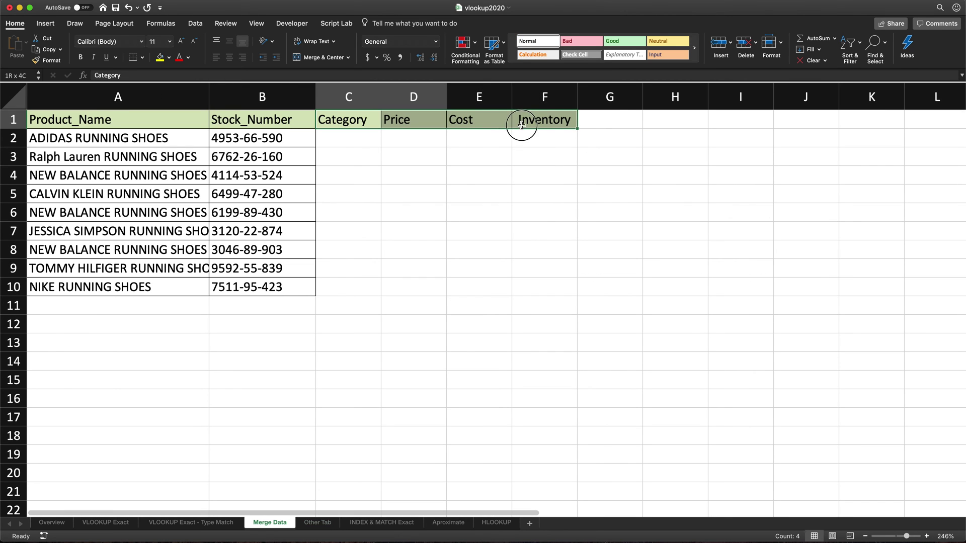
left_click(318, 524)
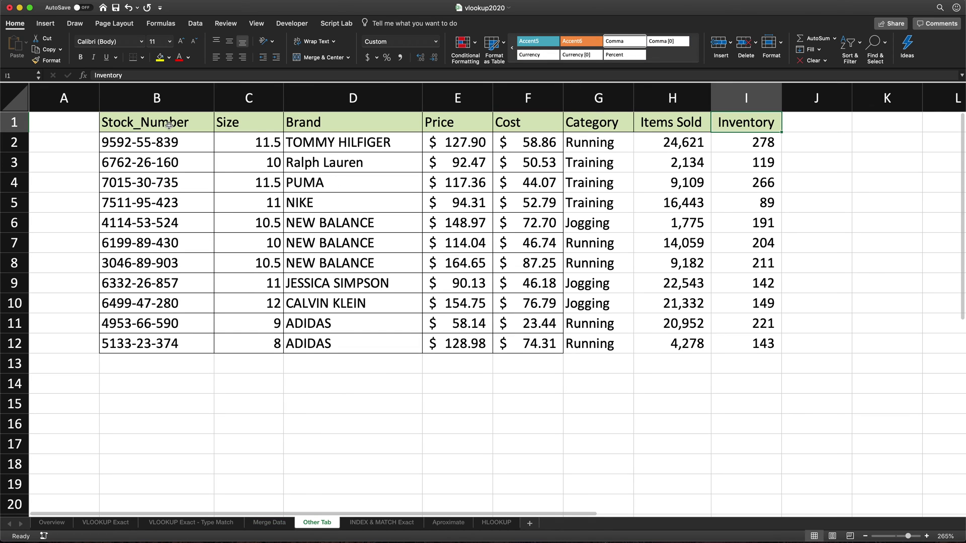
left_click_drag(169, 125, 748, 104)
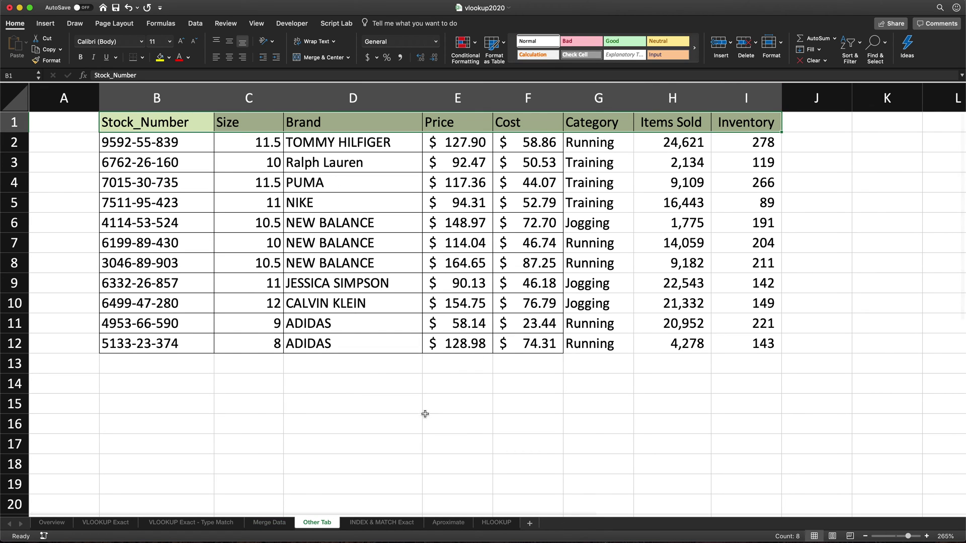
left_click(269, 523)
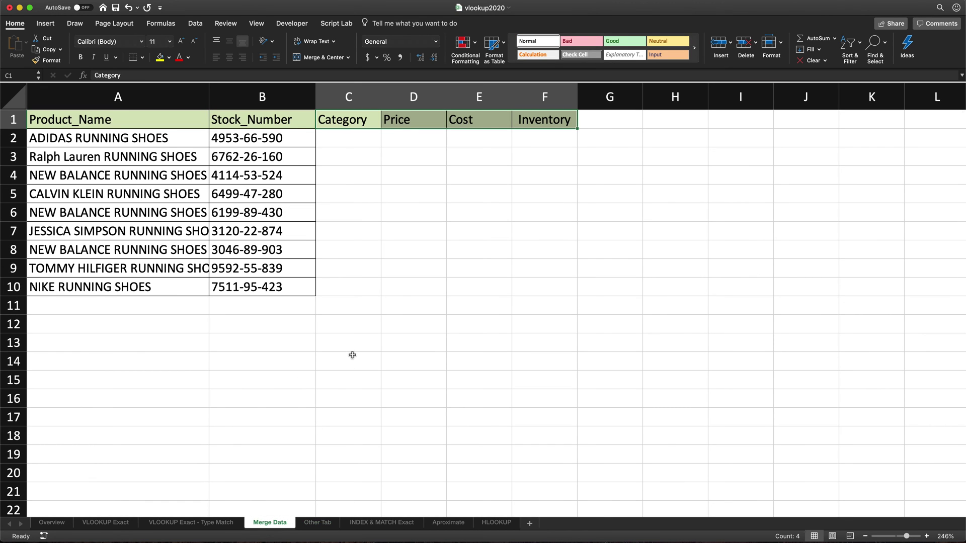
Enter =MATCH(C1:F1,'Other Tab'!B1:I1,0) in C13 on Merge Data to find each header's column position
left_click(353, 338)
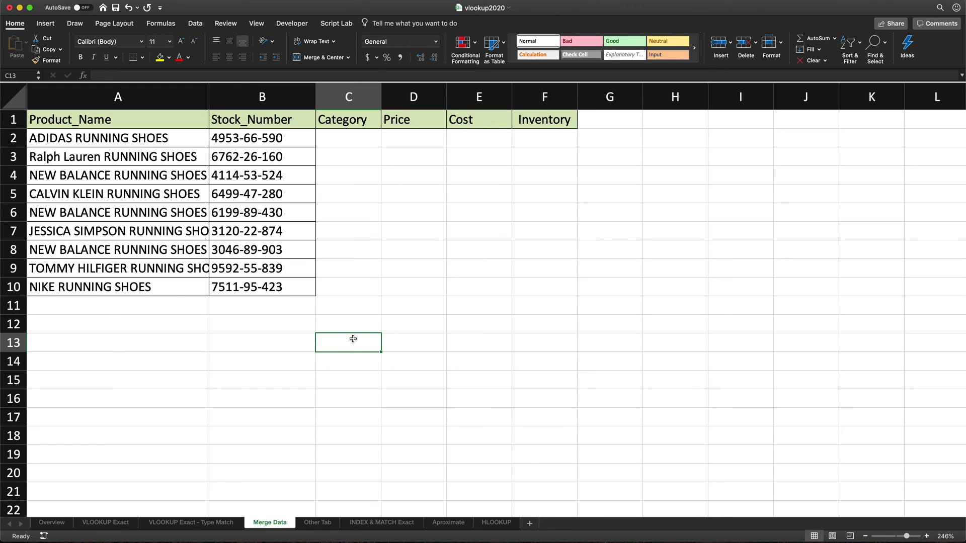
type("=match(")
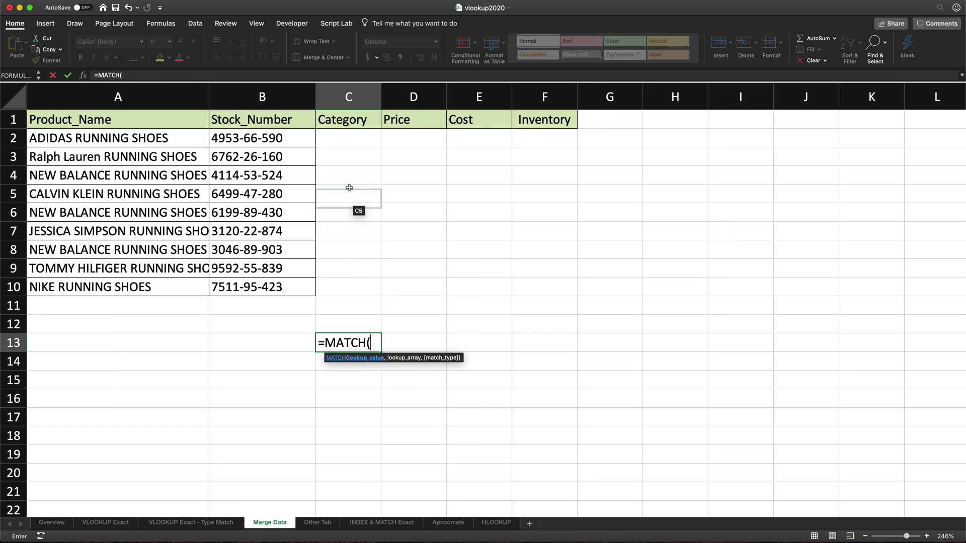
left_click_drag(342, 119, 565, 121)
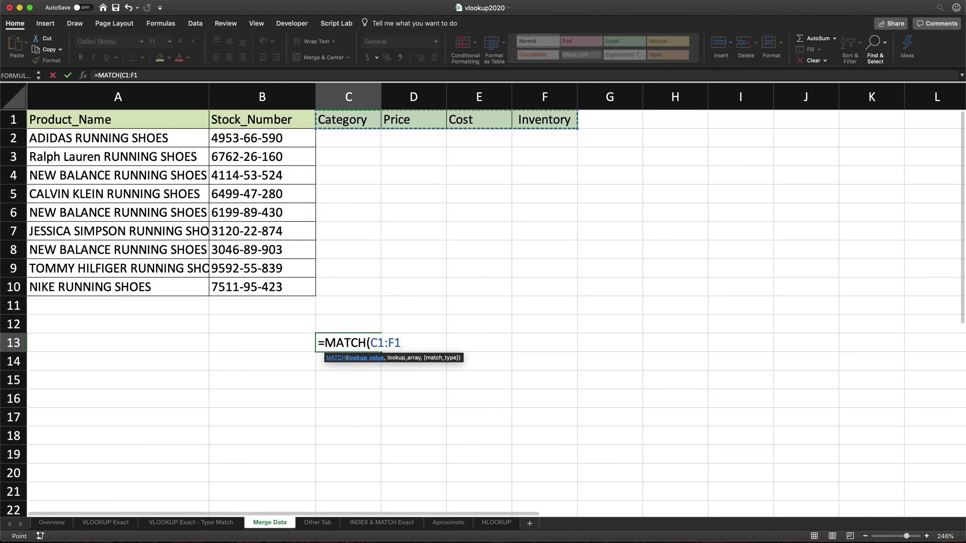
type(",")
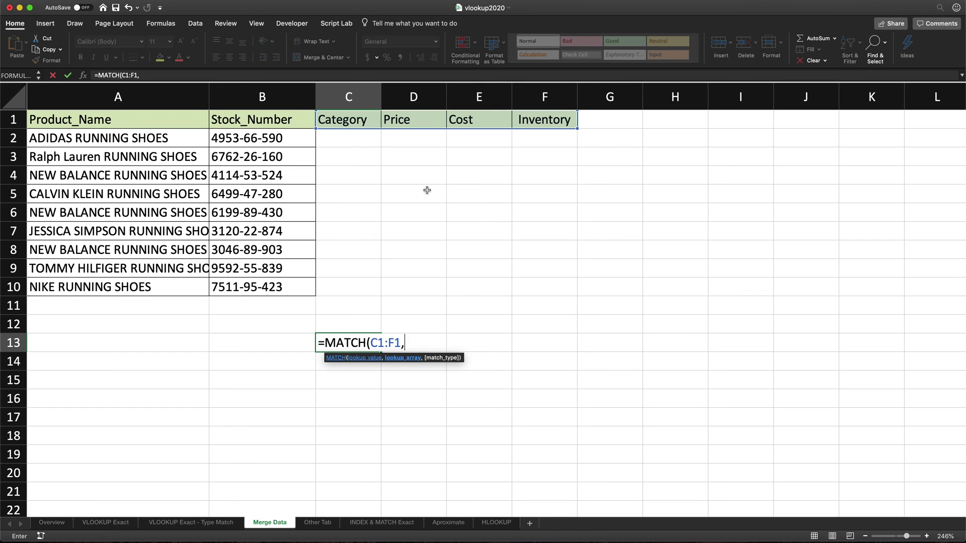
left_click(315, 525)
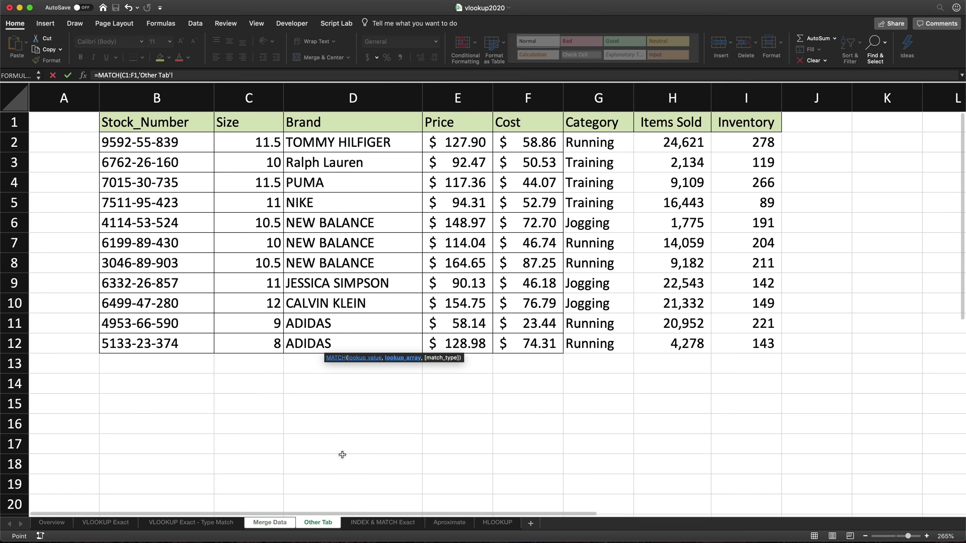
left_click_drag(153, 112, 733, 116)
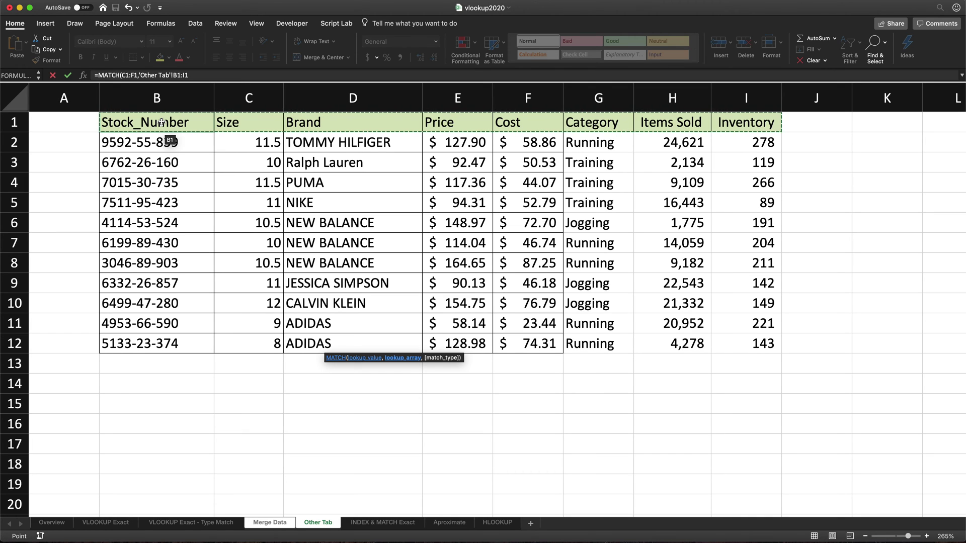
type(",")
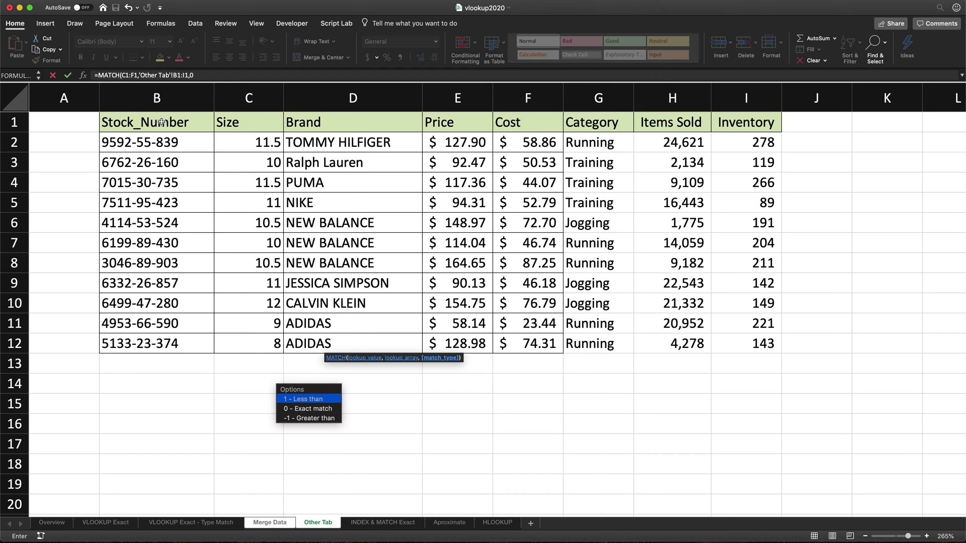
type("0)")
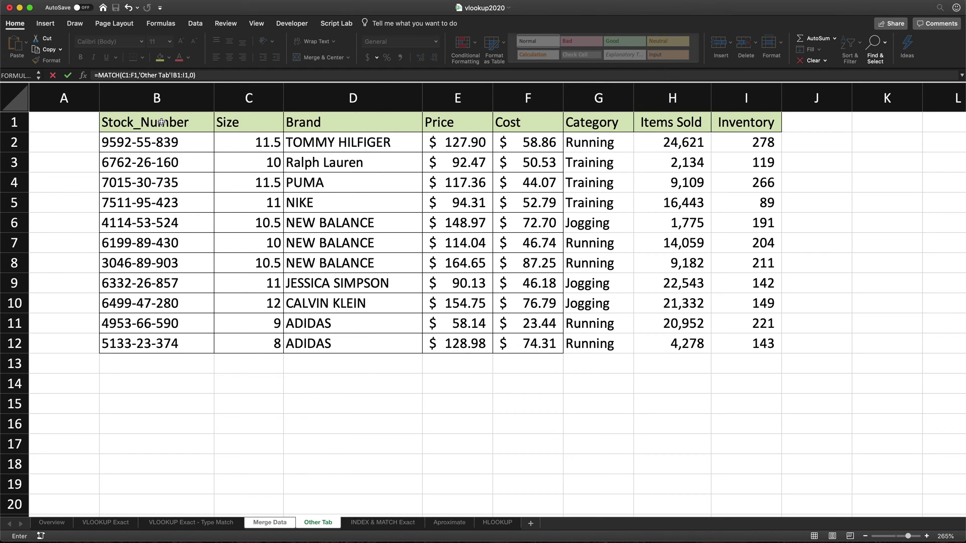
key("Return")
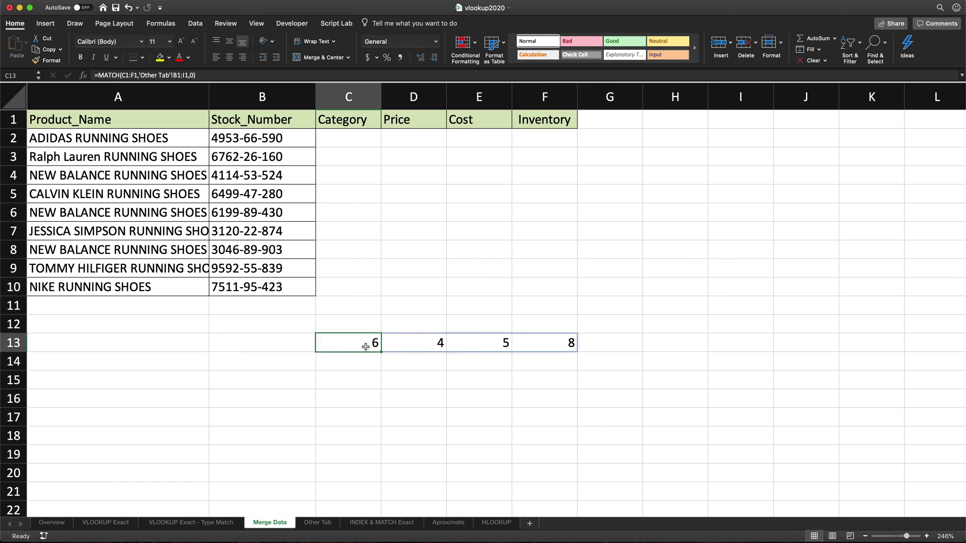
Review the lookup value C1:F1, lookup array 'Other Tab'!B1:I1 and match type 0 of the MATCH formula in C13
double_click(372, 344)
left_click(404, 344)
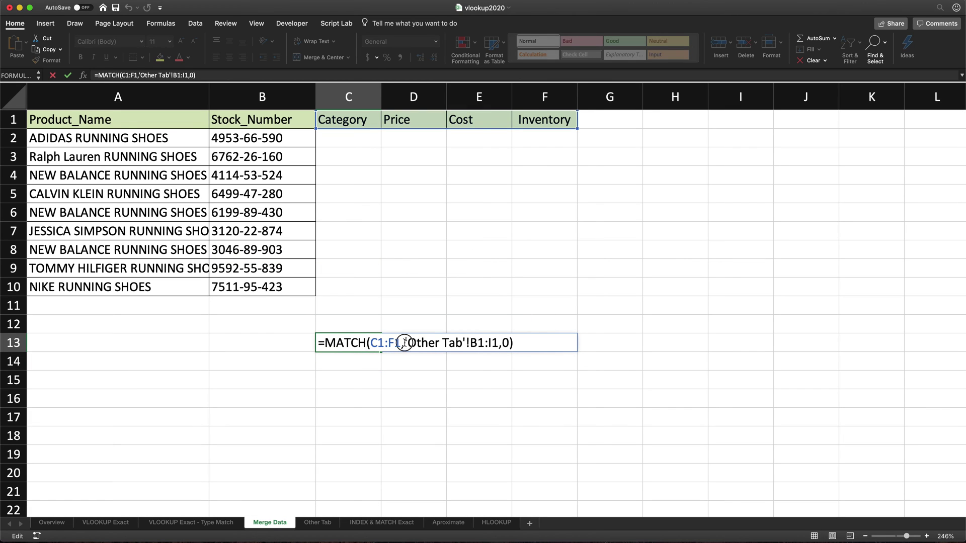
left_click_drag(372, 343, 401, 343)
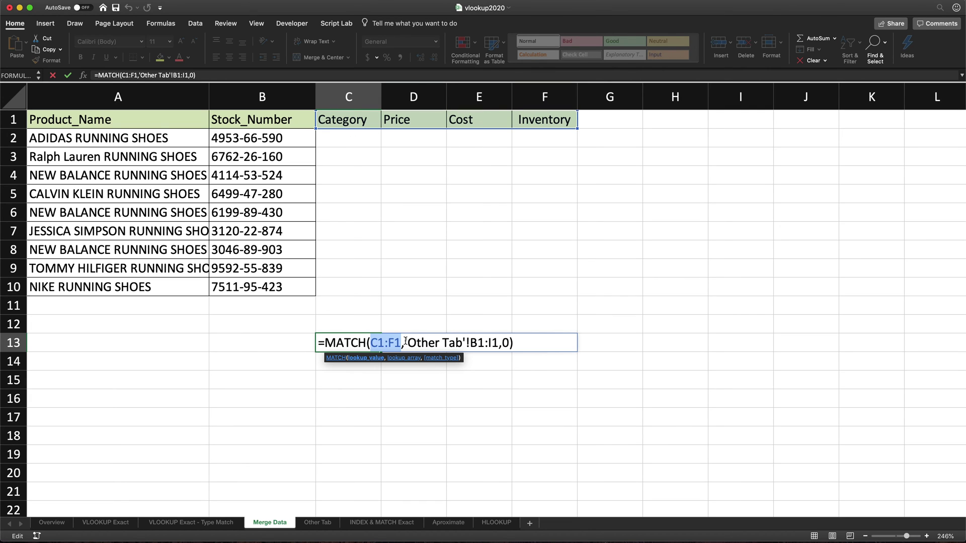
left_click_drag(406, 342, 498, 342)
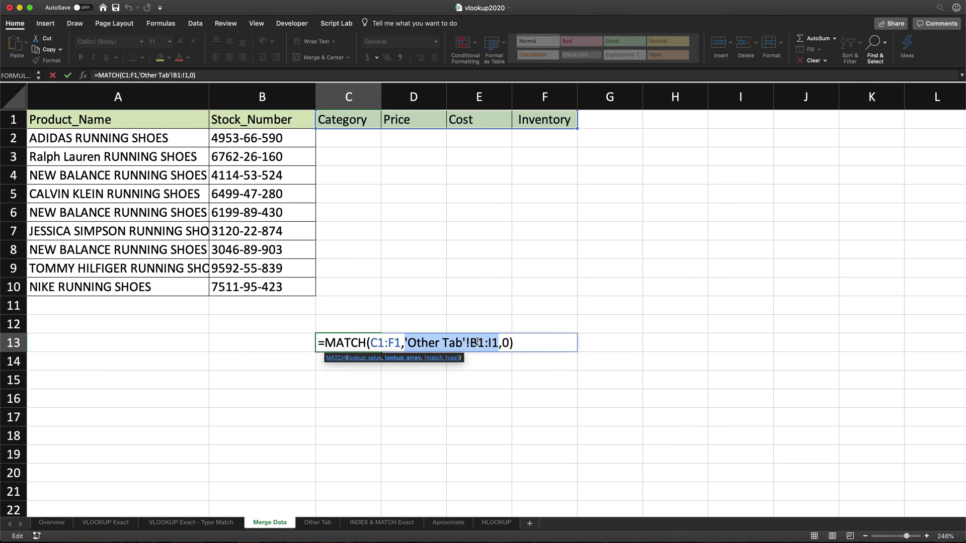
left_click(507, 343)
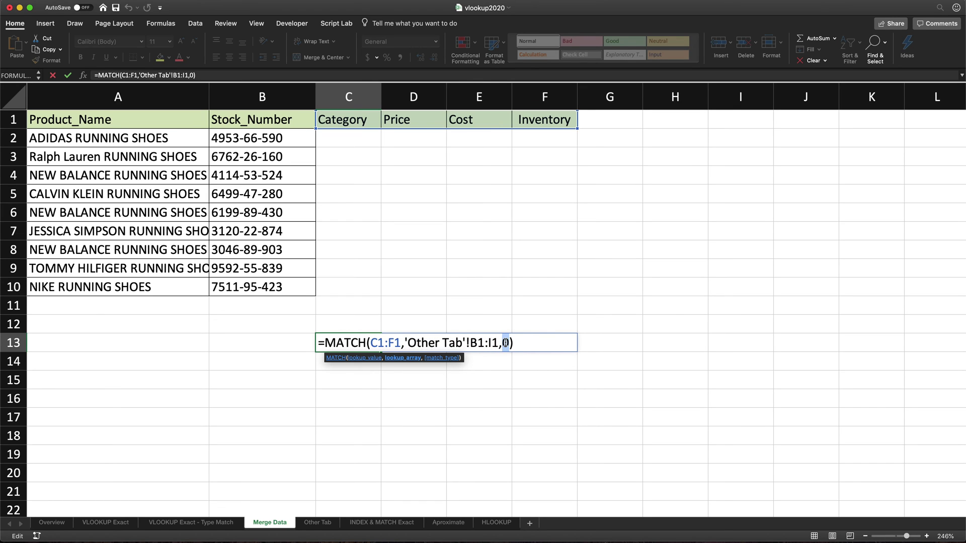
double_click(506, 343)
left_click(518, 343)
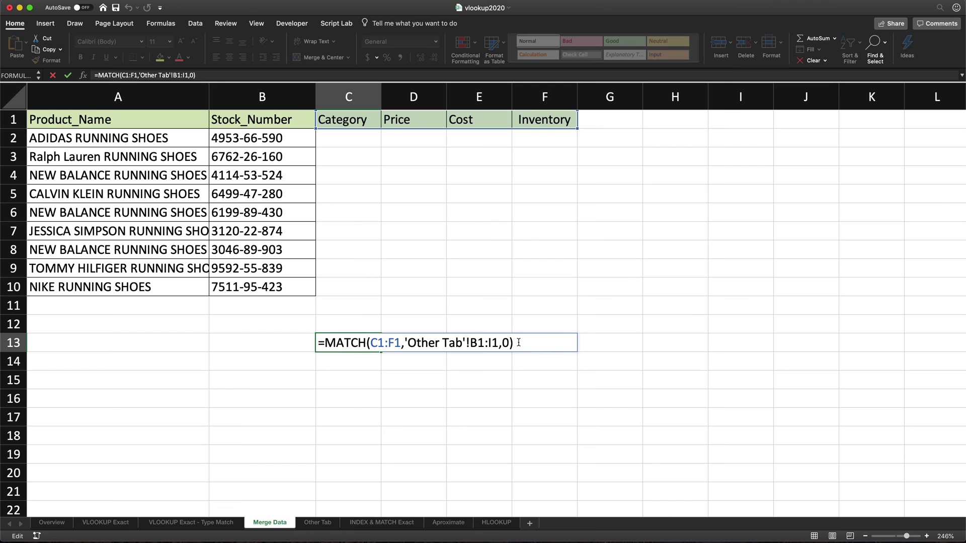
key("Return")
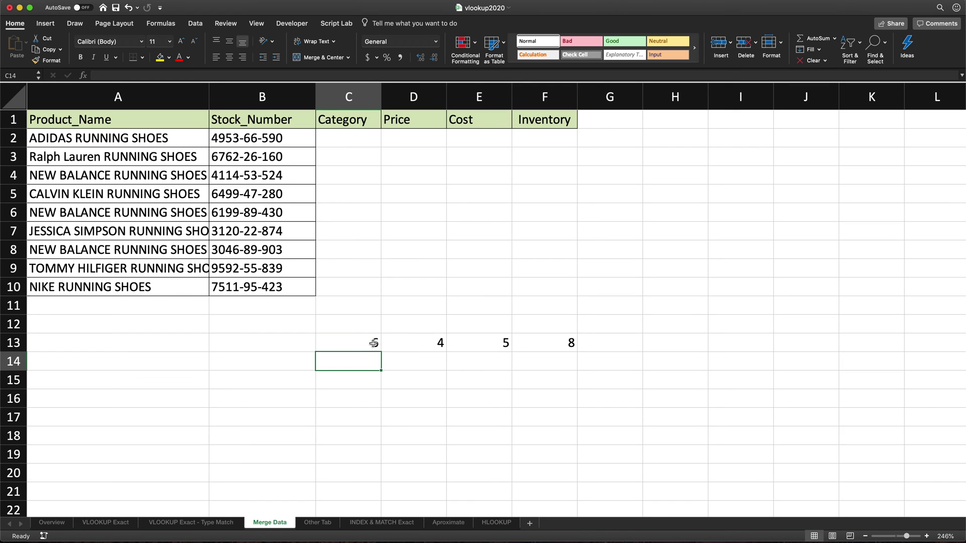
Check the Category position number in C13 by counting the headers on Other Tab from Stock_Number to Category
left_click(372, 343)
left_click(420, 348)
left_click(475, 346)
left_click(528, 346)
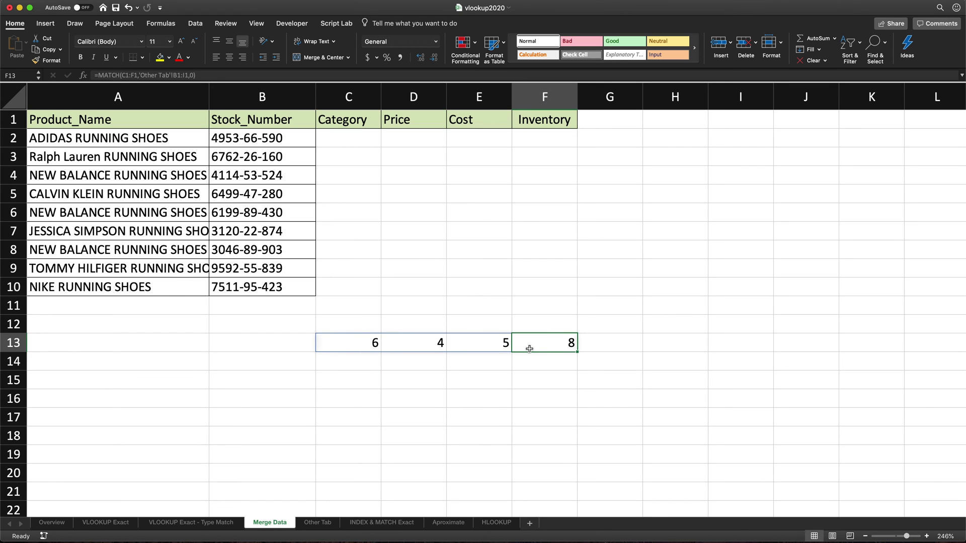
left_click(348, 120)
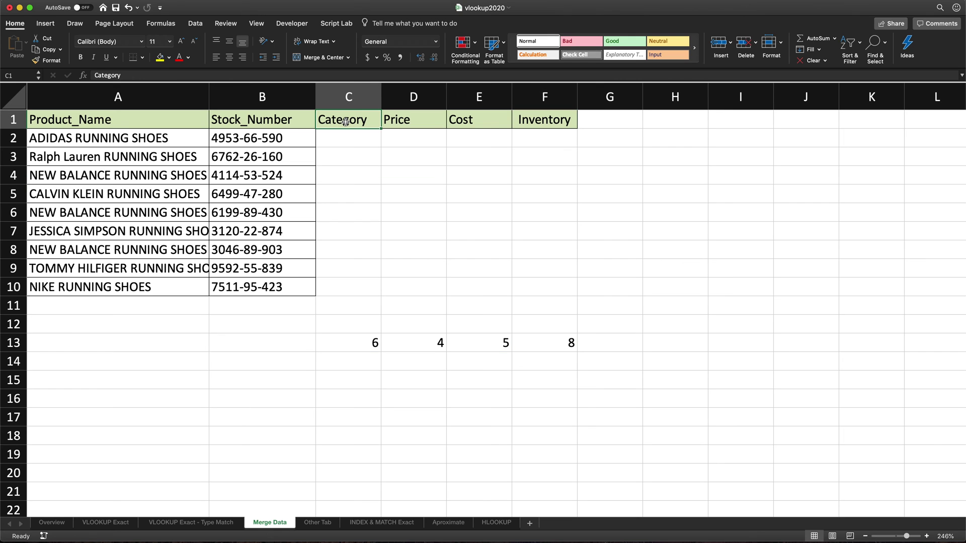
left_click(356, 342)
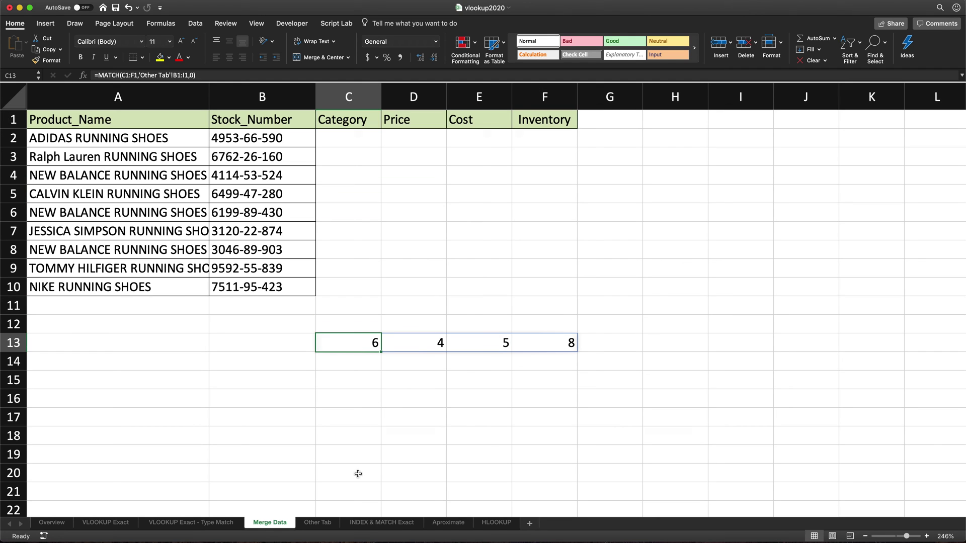
left_click(317, 523)
left_click(169, 123)
left_click(246, 122)
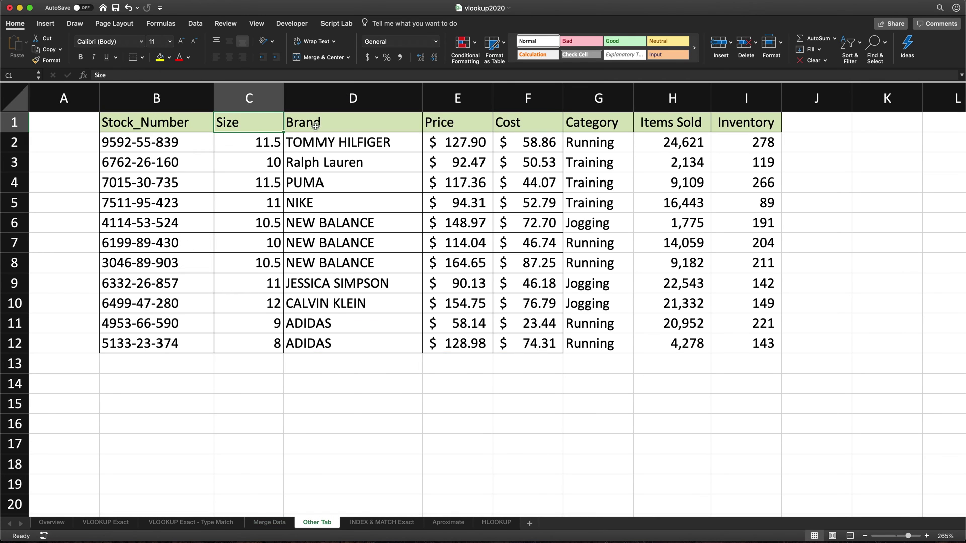
left_click(322, 123)
left_click(463, 128)
left_click(529, 127)
left_click(597, 123)
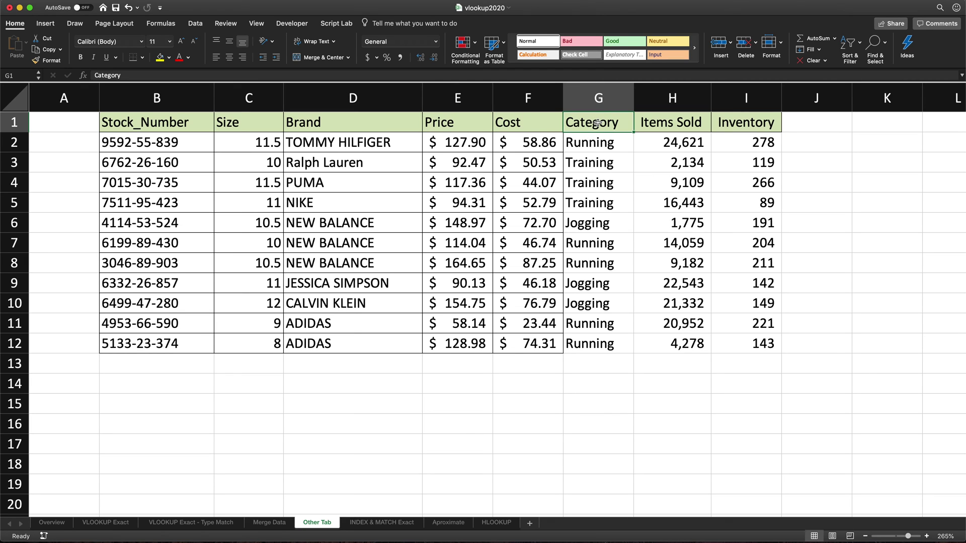
Check the MATCH position numbers for Price, Cost and Inventory on Merge Data against their columns on Other Tab
left_click(269, 523)
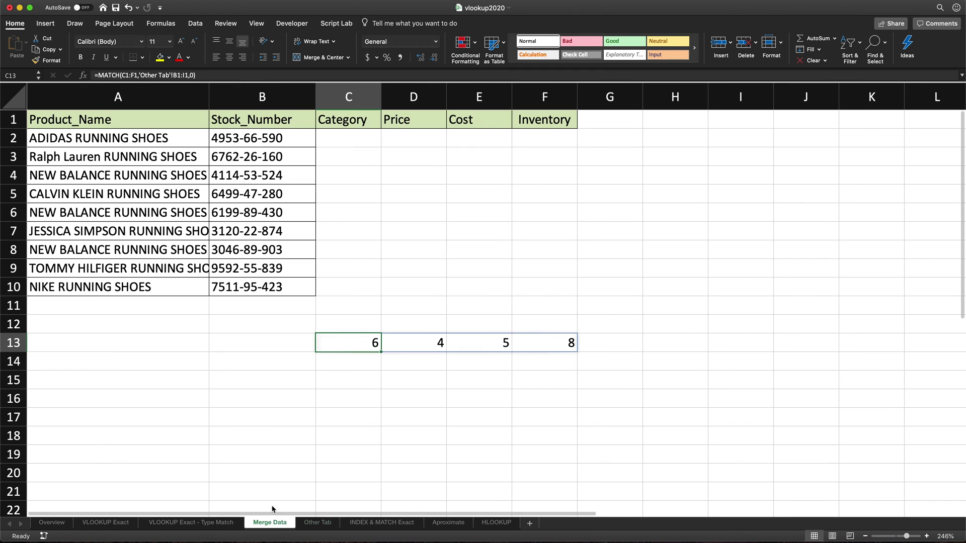
left_click(424, 122)
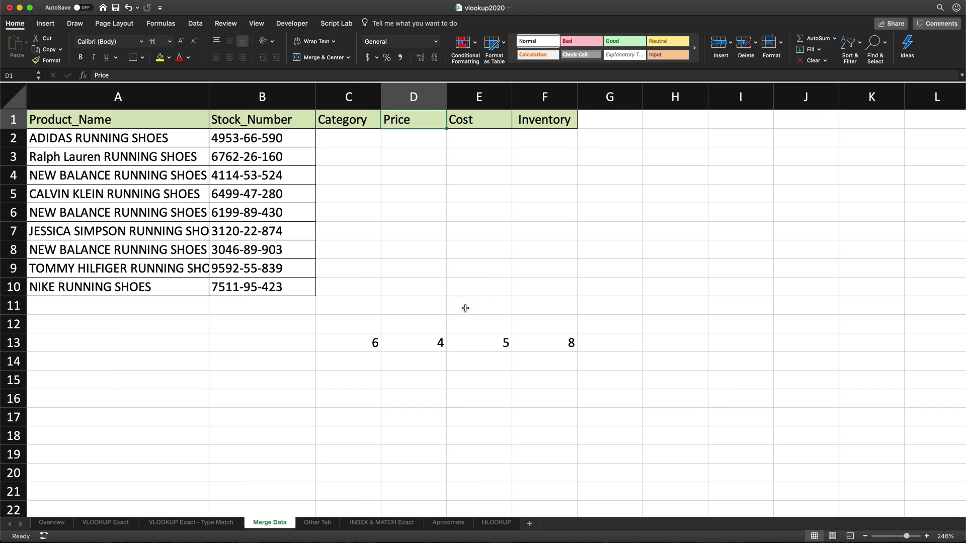
left_click(433, 334)
left_click(455, 329)
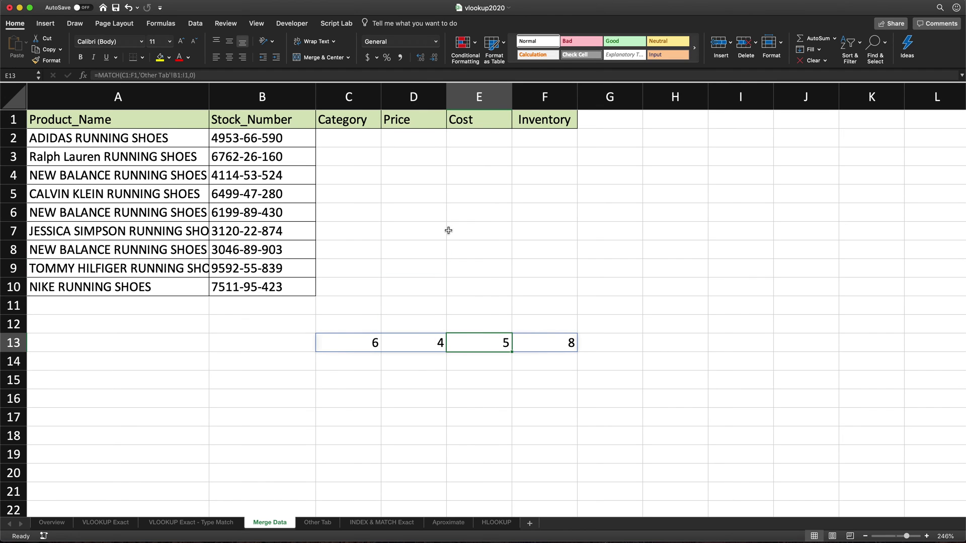
left_click(323, 527)
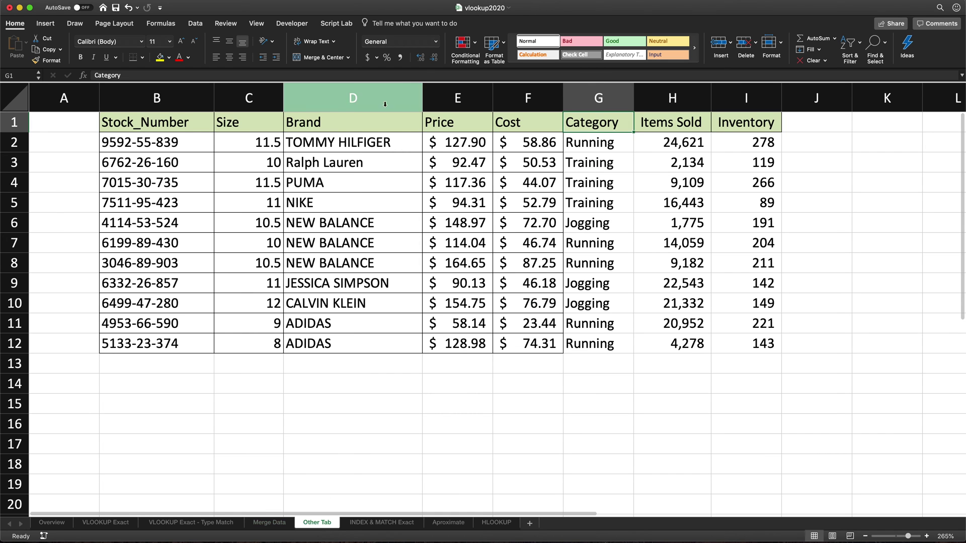
left_click_drag(437, 124, 452, 351)
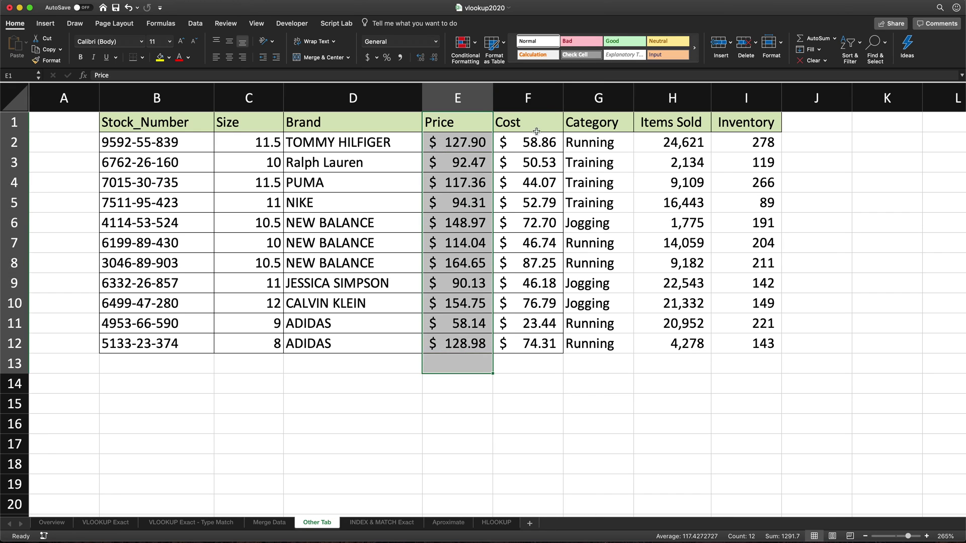
left_click_drag(503, 126, 542, 349)
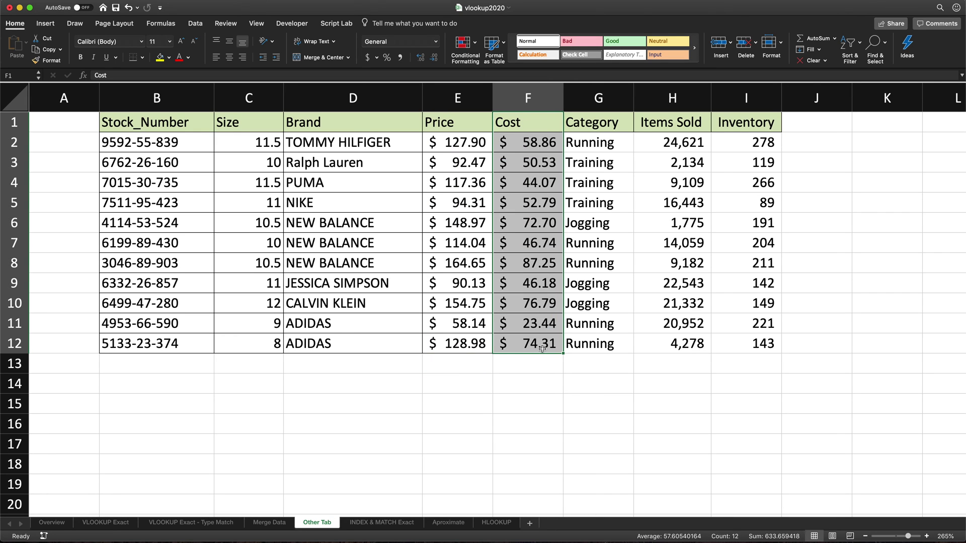
left_click(737, 98)
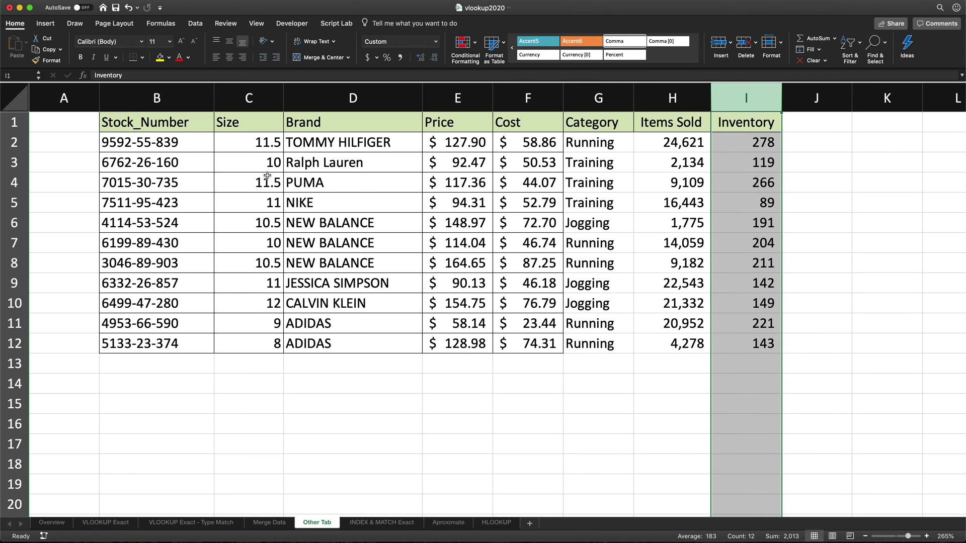
left_click(186, 130)
left_click(269, 522)
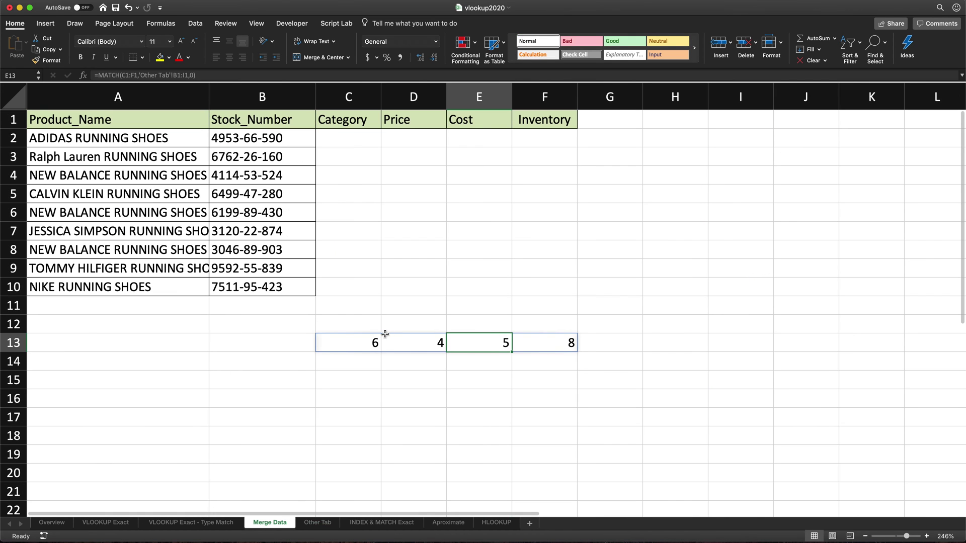
left_click(377, 338)
left_click_drag(377, 339, 543, 343)
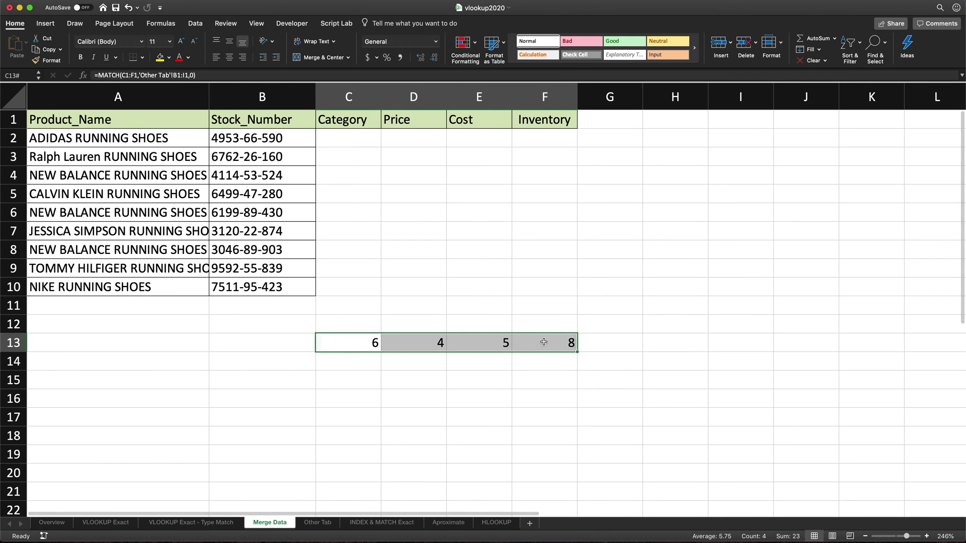
Make both ranges of the MATCH formula in C13 absolute, as $C$1:$F$1 and 'Other Tab'!$B$1:$I$1
double_click(352, 346)
left_click_drag(369, 342, 401, 341)
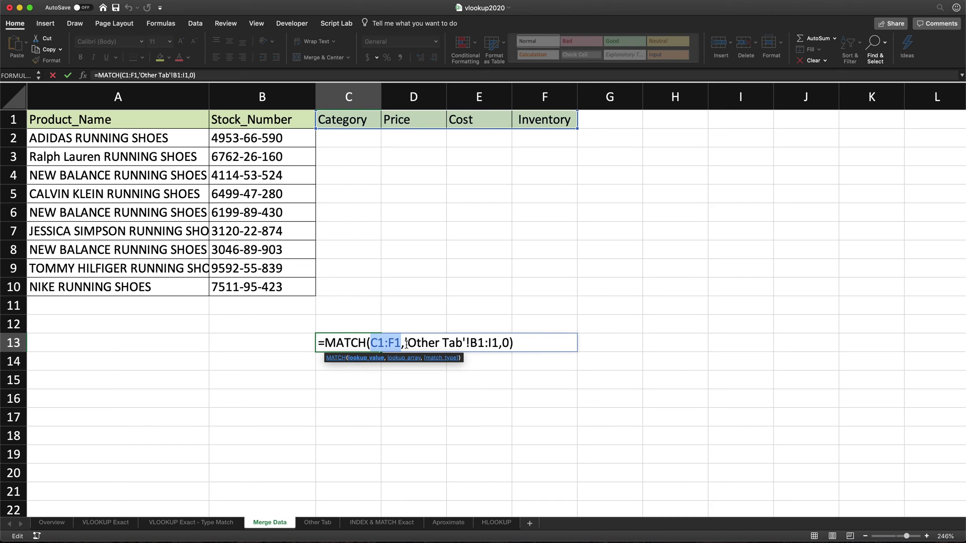
key("F4")
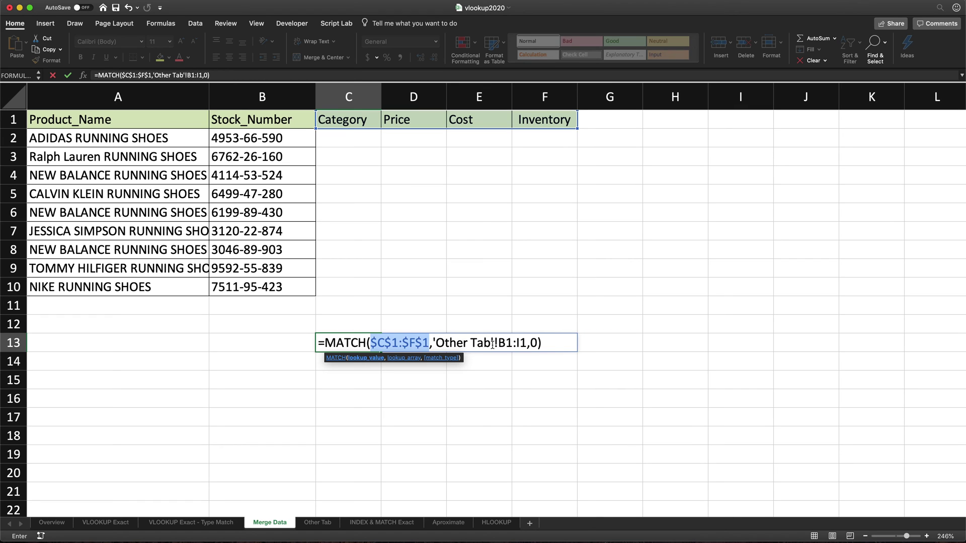
left_click_drag(526, 343, 459, 341)
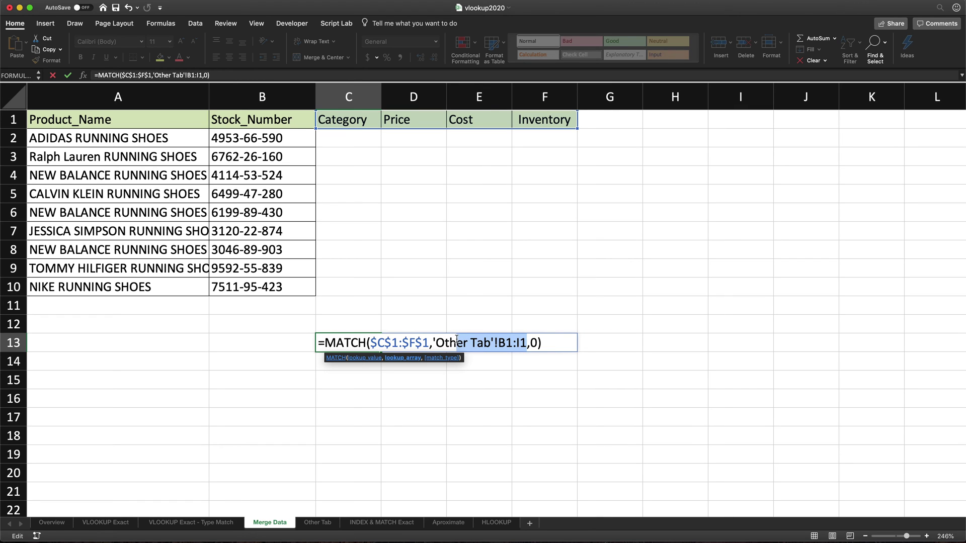
key("F4")
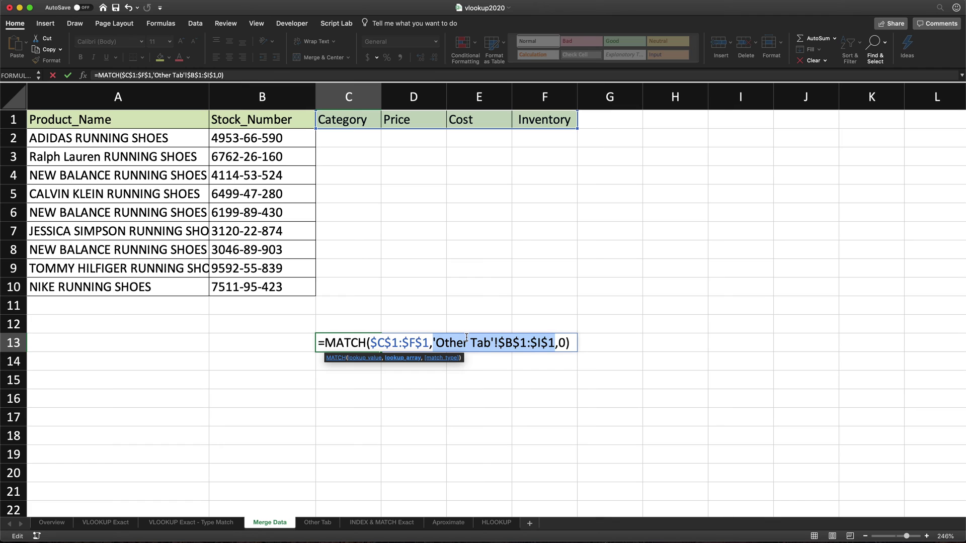
key("Return")
Copy the MATCH expression from the formula in C13 without its equals sign, leaving the formula in place
left_click(369, 345)
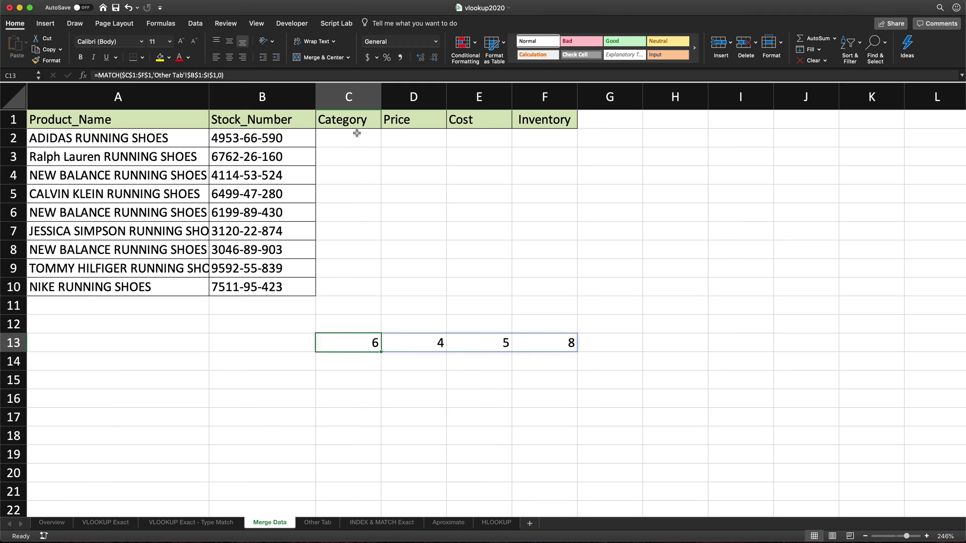
double_click(357, 344)
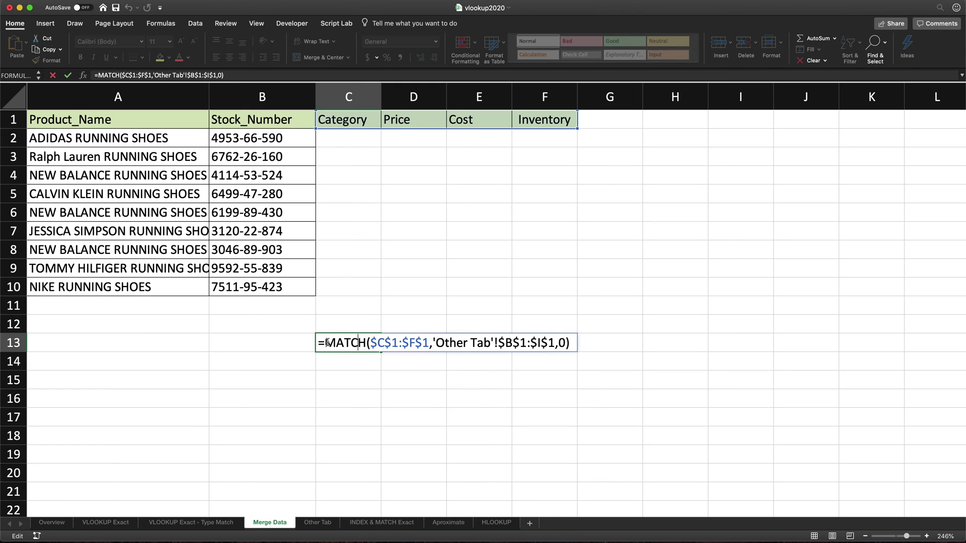
left_click_drag(324, 343, 648, 353)
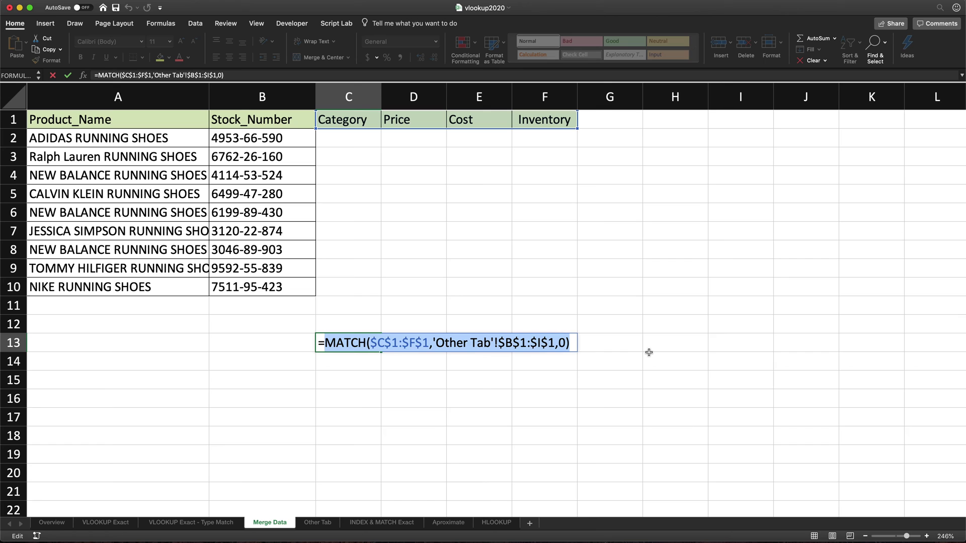
key("Return")
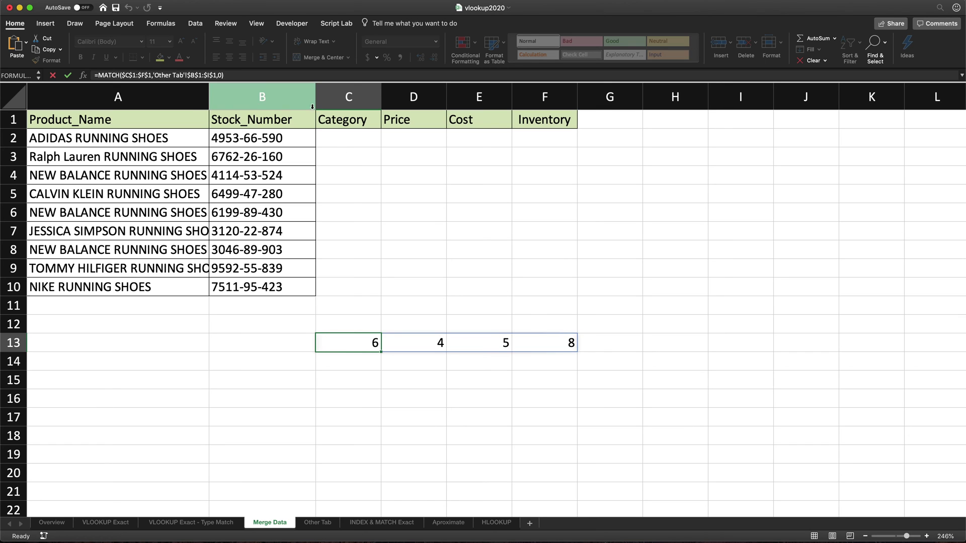
Start a VLOOKUP formula in C2 on Merge Data with the stock number in B2 as the lookup value
left_click(351, 143)
type("=vl")
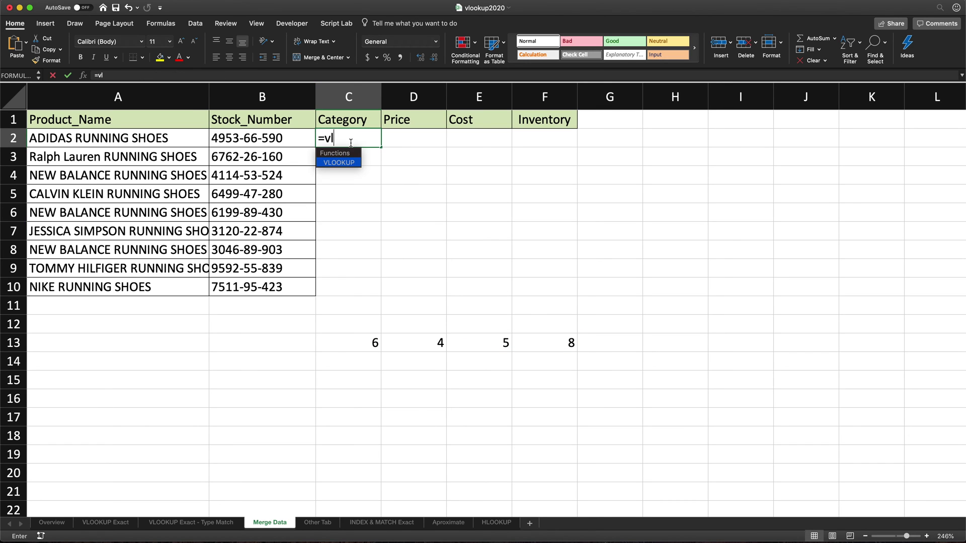
key("Tab")
left_click(249, 137)
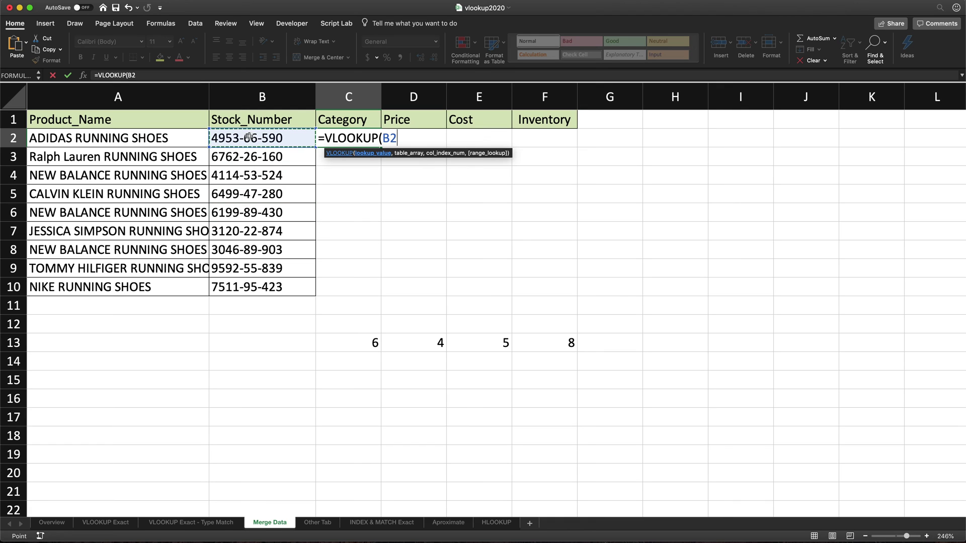
type(",")
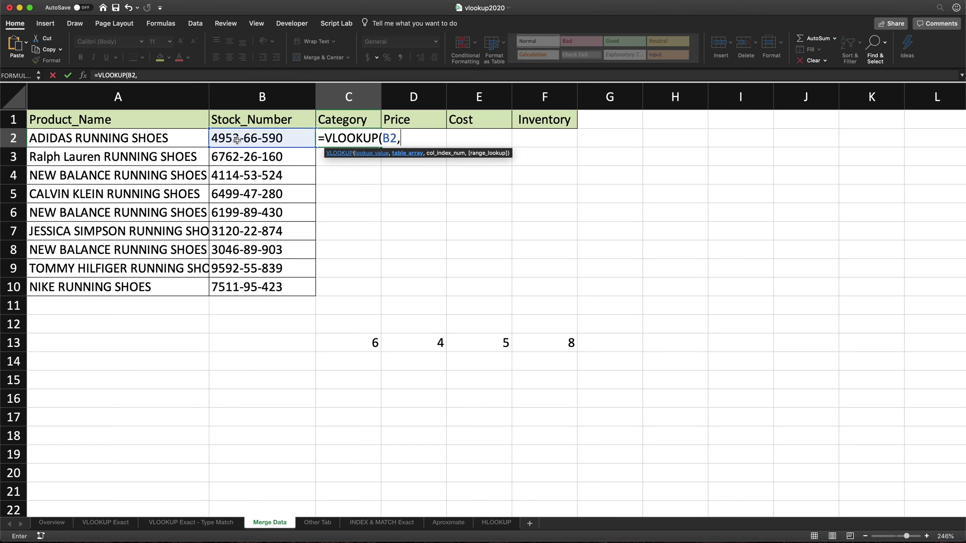
Set the VLOOKUP's table array to columns B through I of Other Tab as the absolute reference 'Other Tab'!$B:$I
left_click(320, 524)
left_click_drag(150, 100, 768, 106)
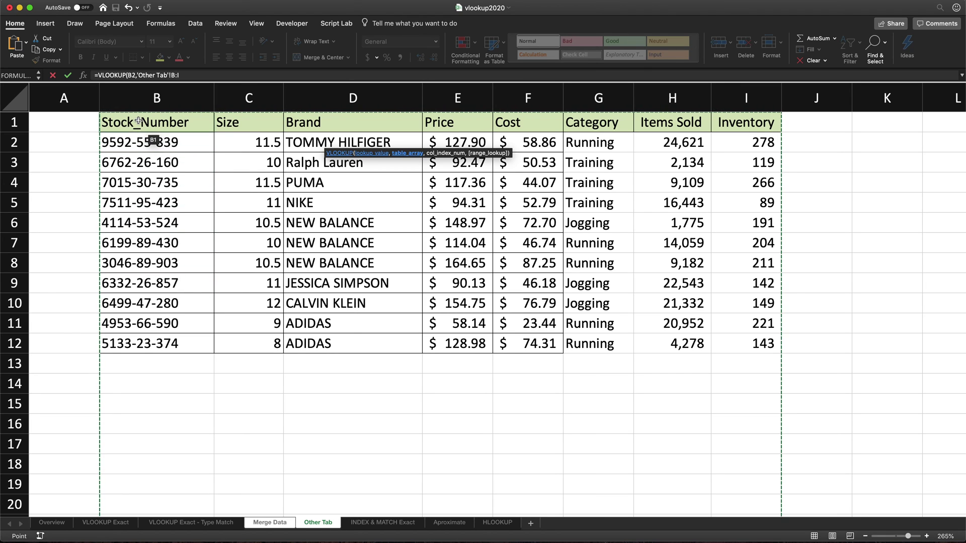
key("F4")
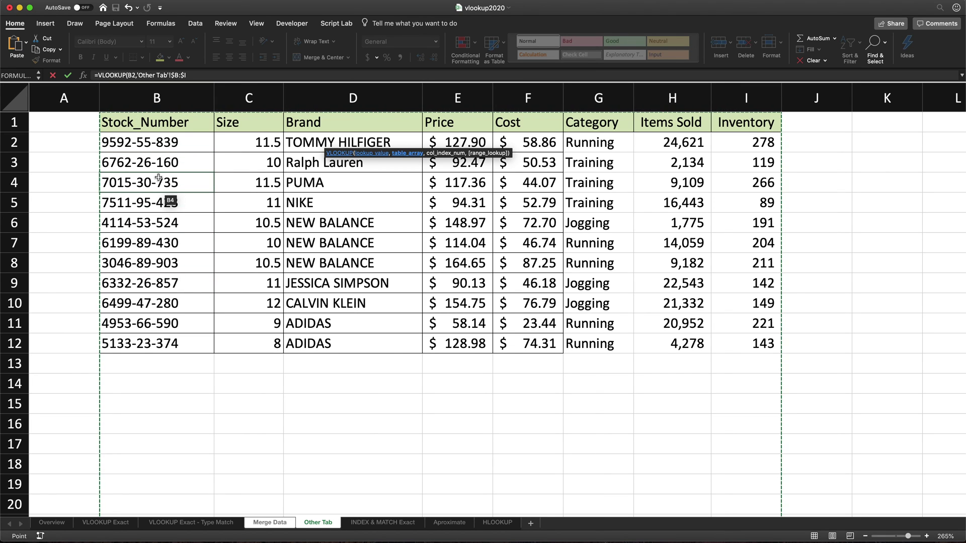
Paste the copied MATCH expression as the column index number, set the range lookup to 0, and commit the VLOOKUP in C2
type(",")
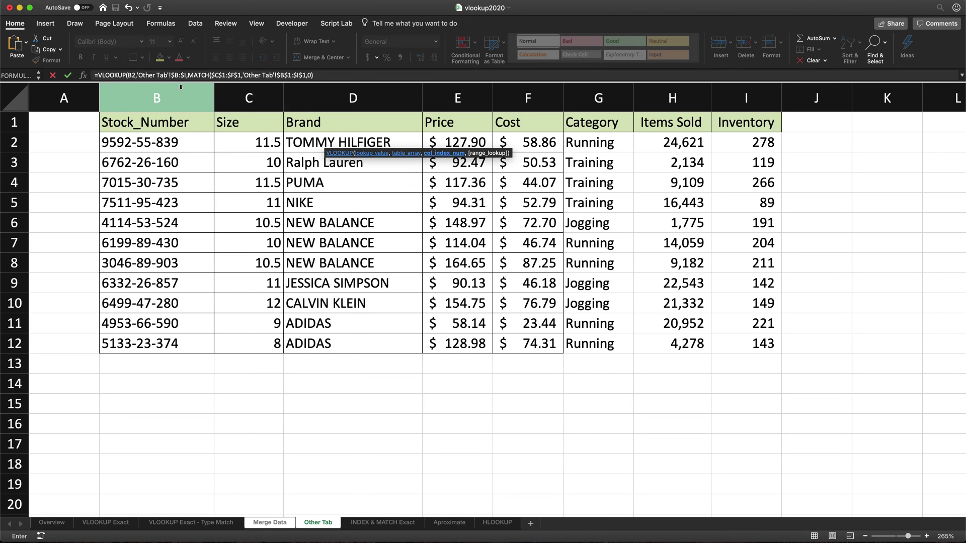
left_click(342, 76)
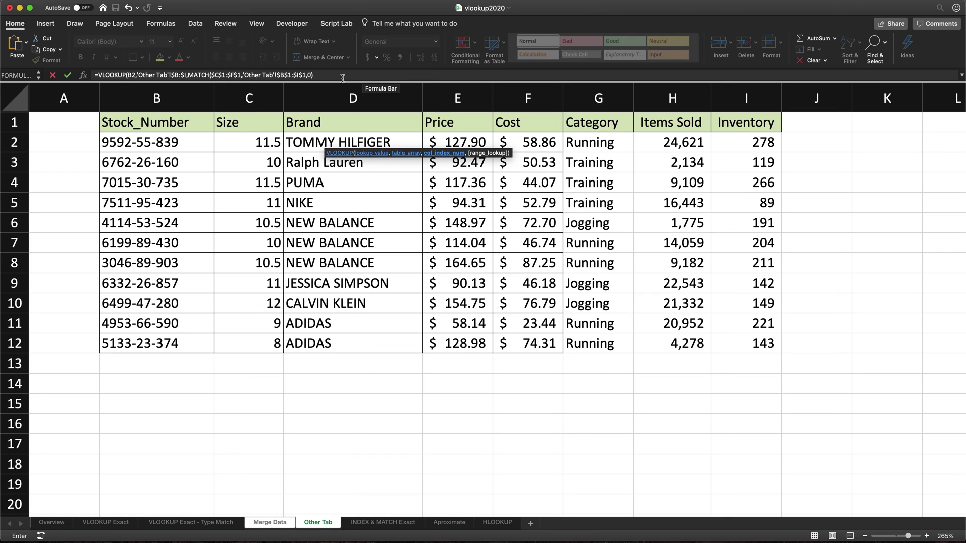
type(",")
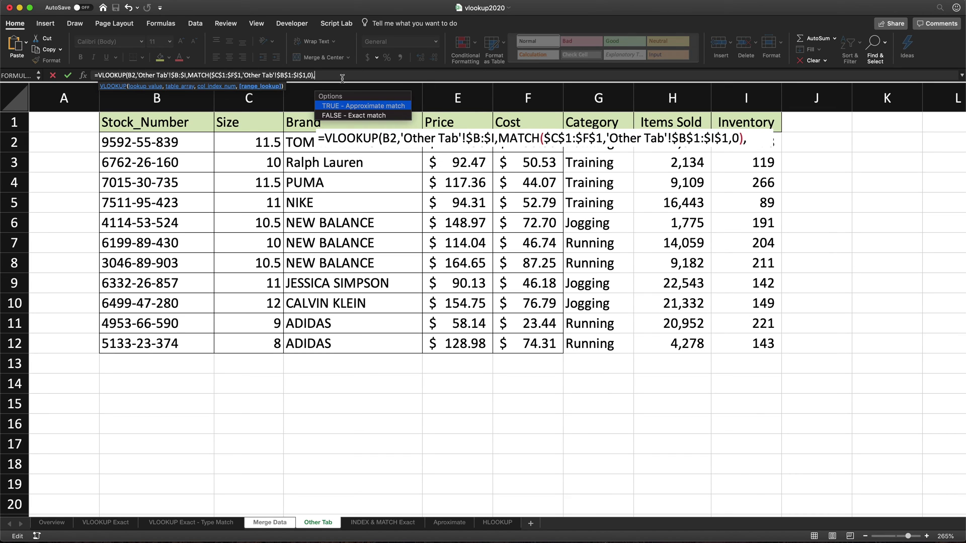
type("0)")
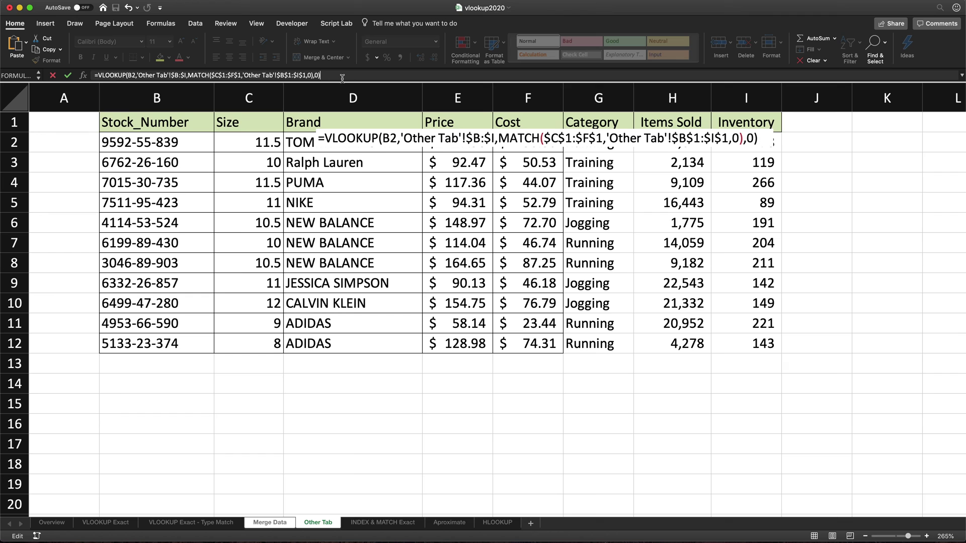
key("Return")
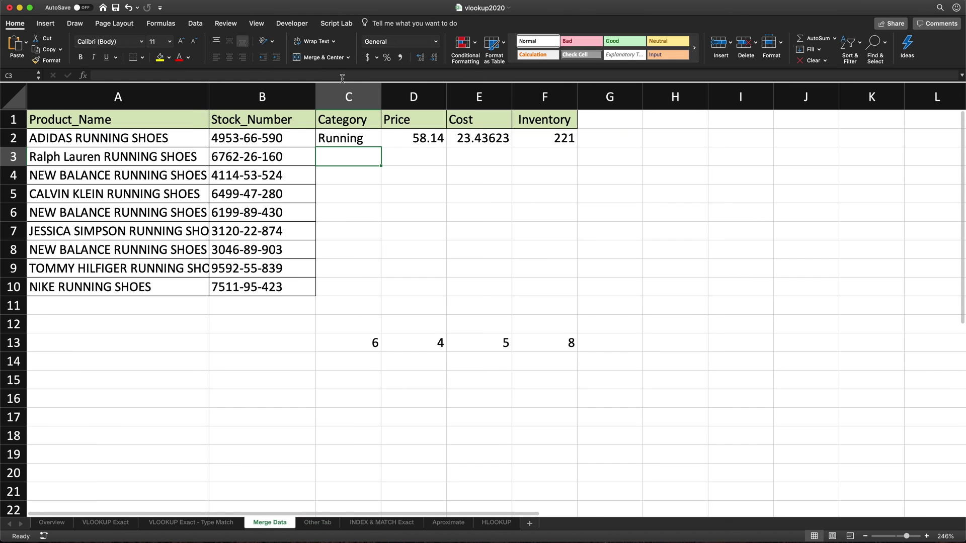
Review the VLOOKUP's arguments in C2 and set its range lookup argument to FALSE
left_click(355, 140)
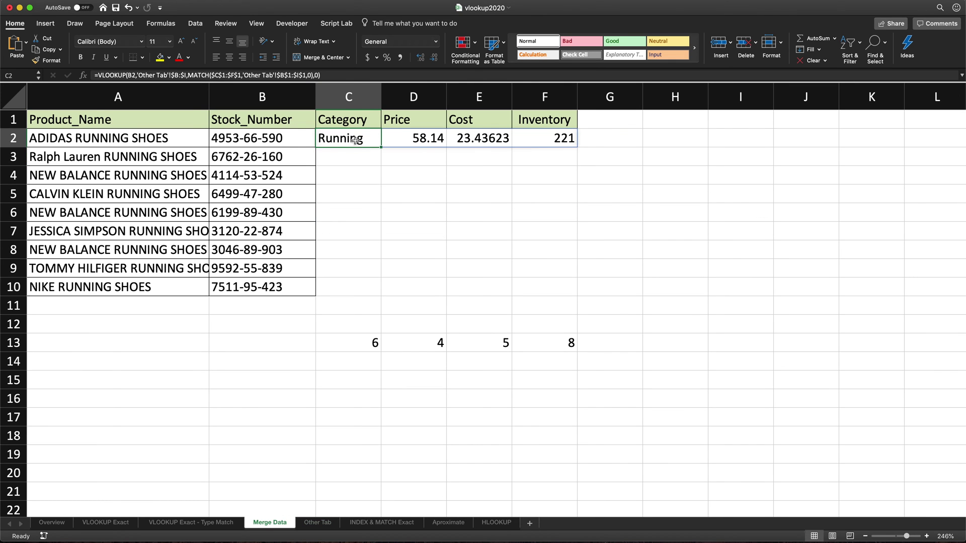
double_click(357, 140)
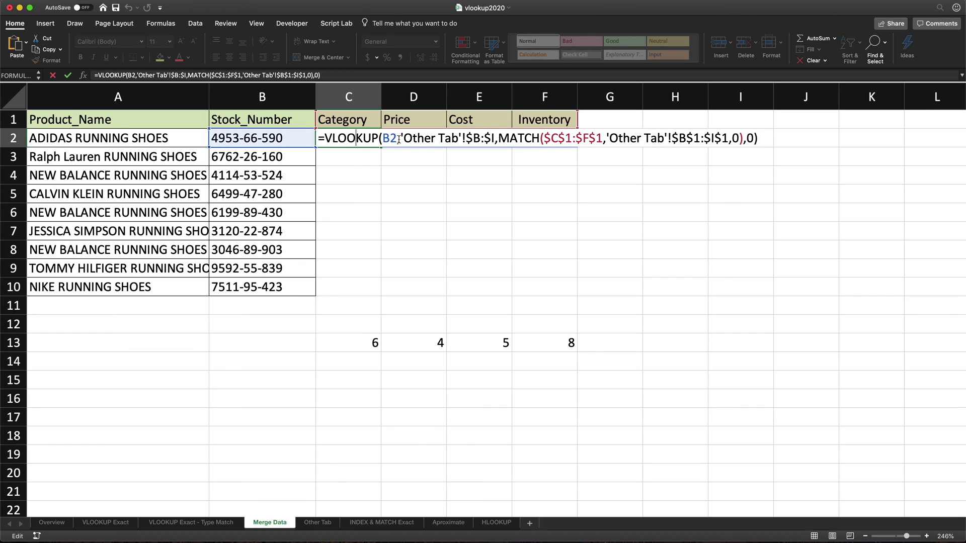
left_click(400, 140)
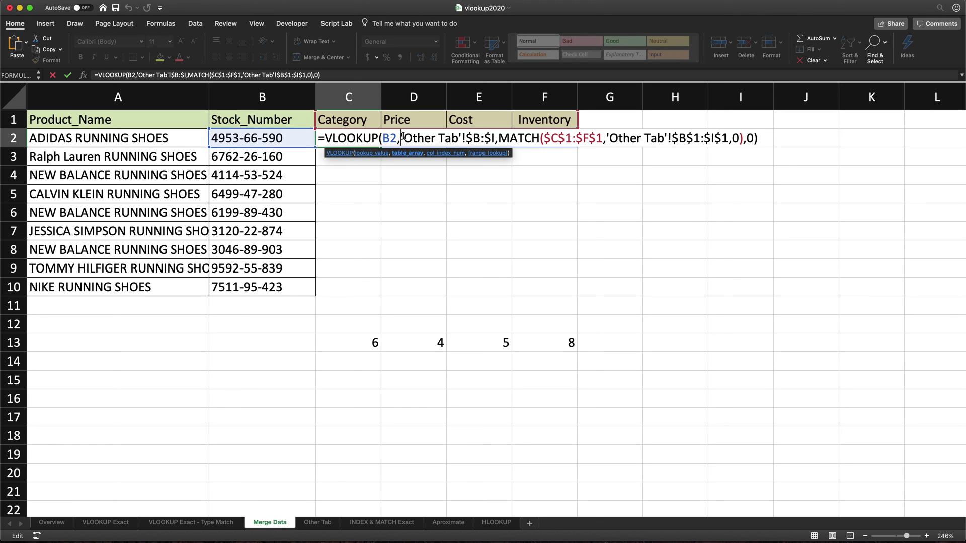
left_click_drag(402, 138, 495, 141)
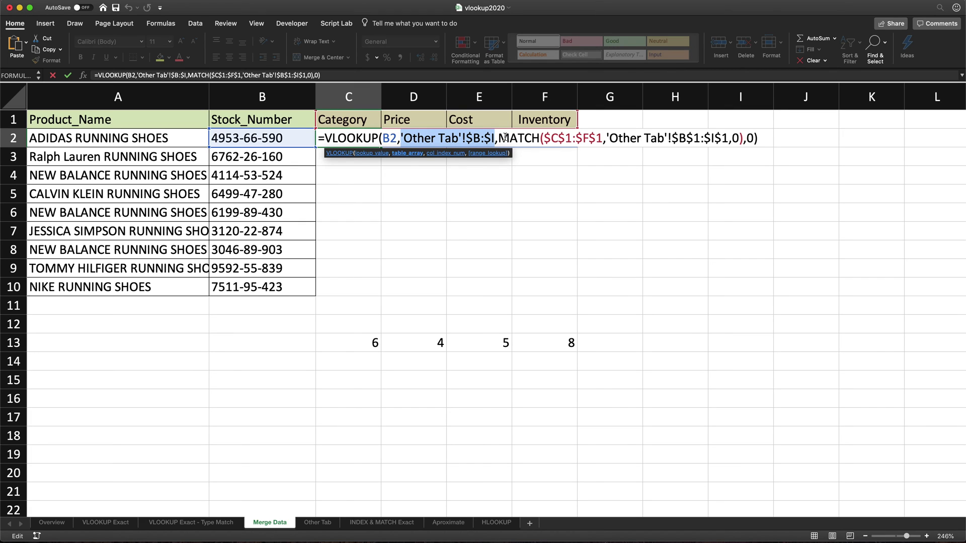
left_click_drag(499, 137, 738, 136)
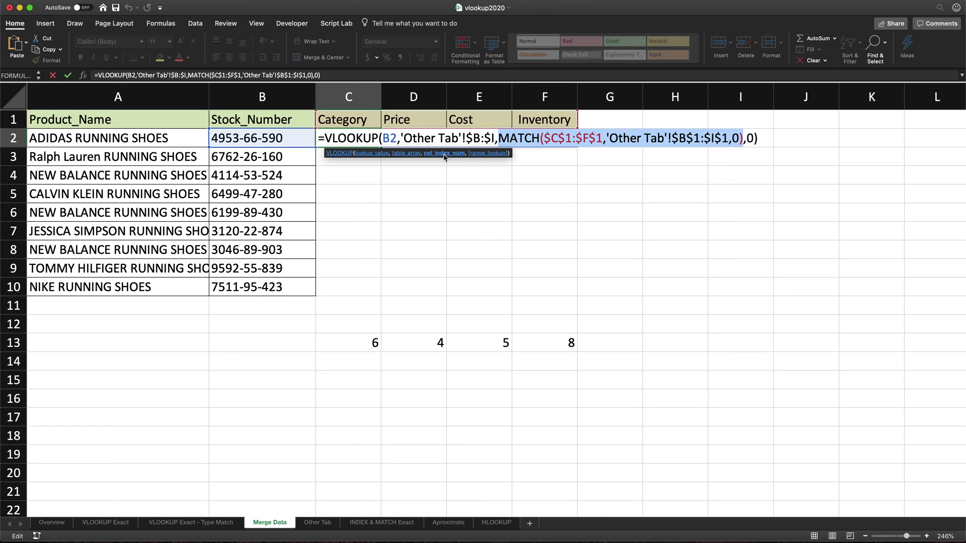
double_click(747, 139)
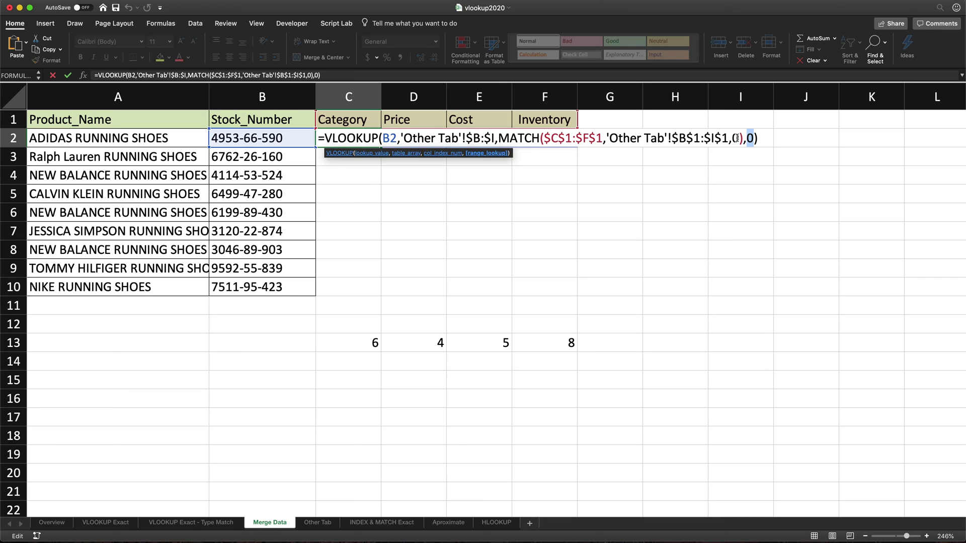
type("FALSE")
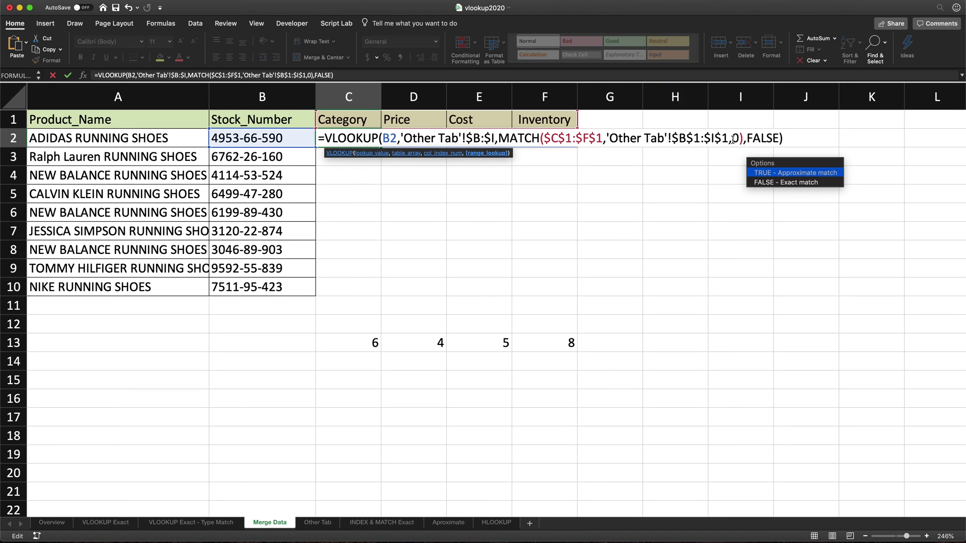
double_click(736, 138)
left_click(784, 132)
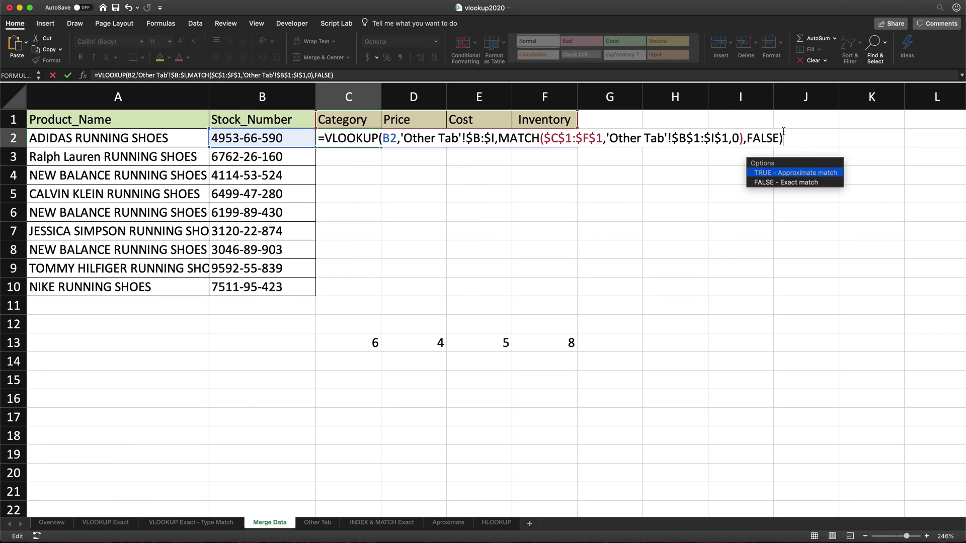
key("Return")
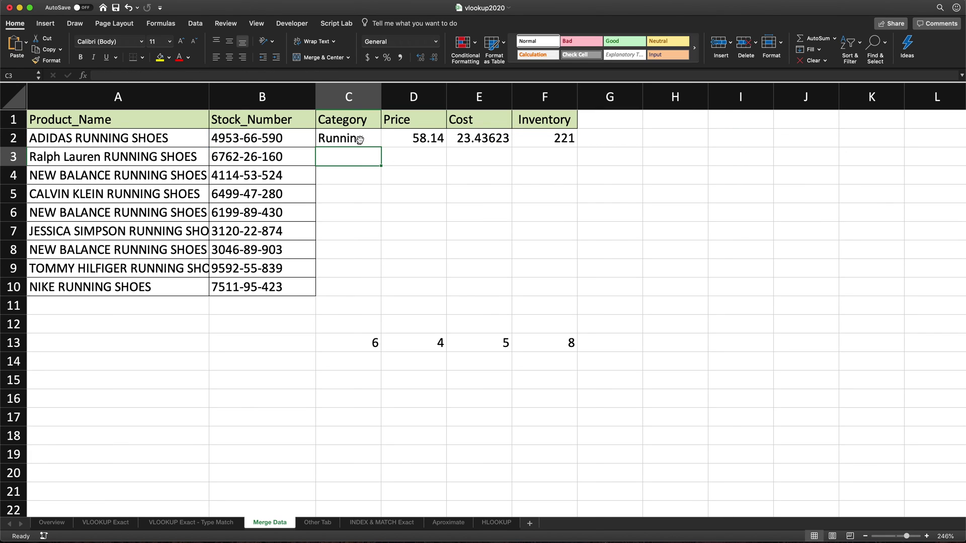
Fill the VLOOKUP formula from C2 down through C10
left_click(380, 142)
left_click_drag(380, 145, 361, 295)
left_click(345, 143)
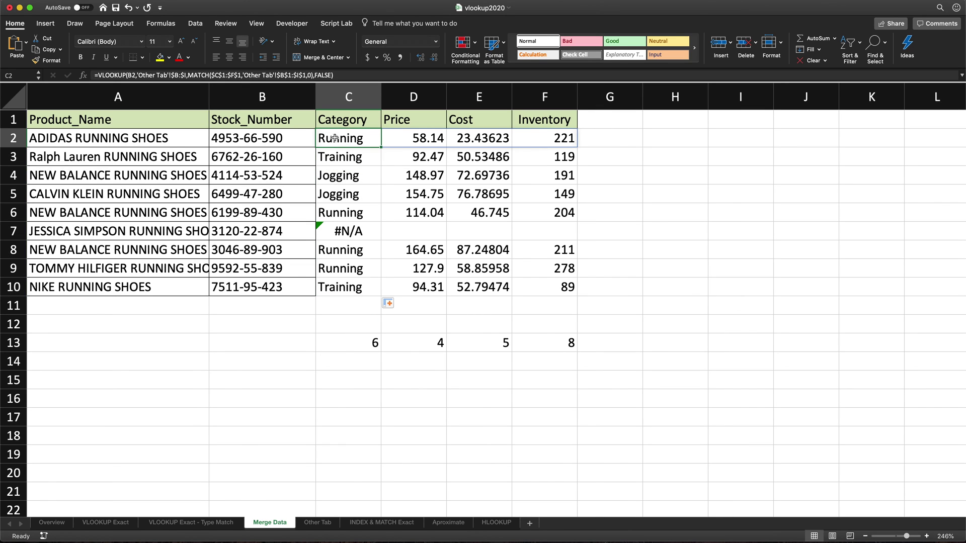
Check the Category, Price, Cost and Inventory headers and clear the helper MATCH formula from C13
left_click(348, 121)
left_click(413, 121)
left_click(480, 121)
left_click(552, 120)
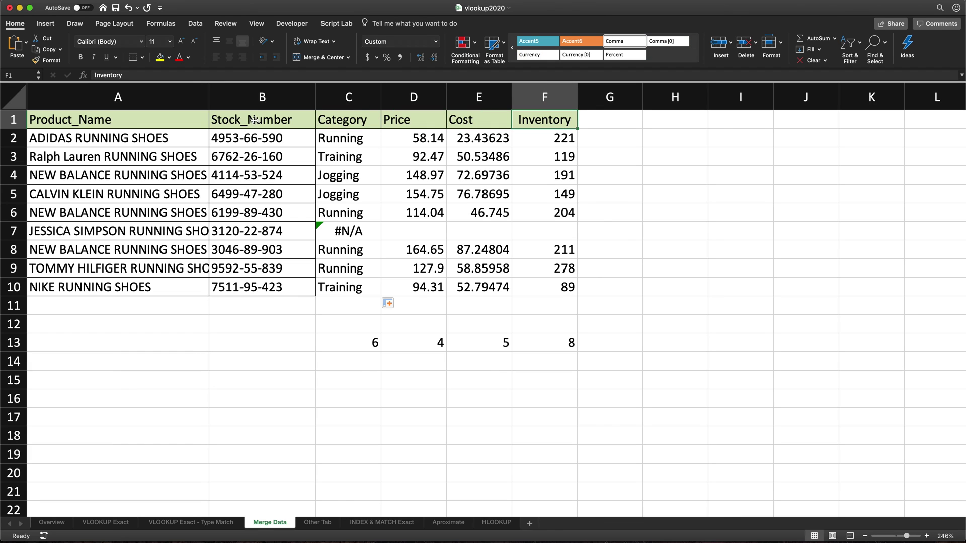
left_click(352, 339)
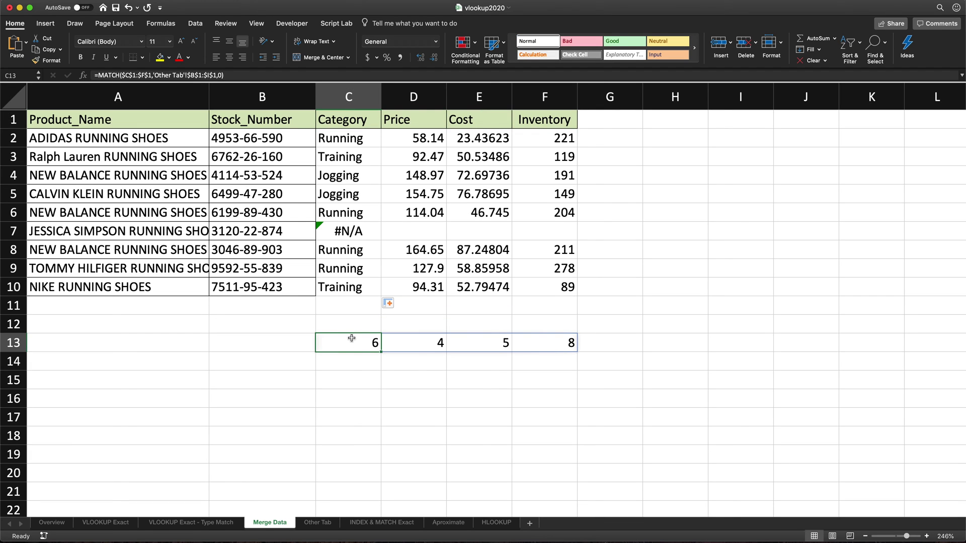
key("Delete")
Replace the Cost header in E1 with the Items Sold header copied from Other Tab and check the values in E2:E10
left_click(415, 122)
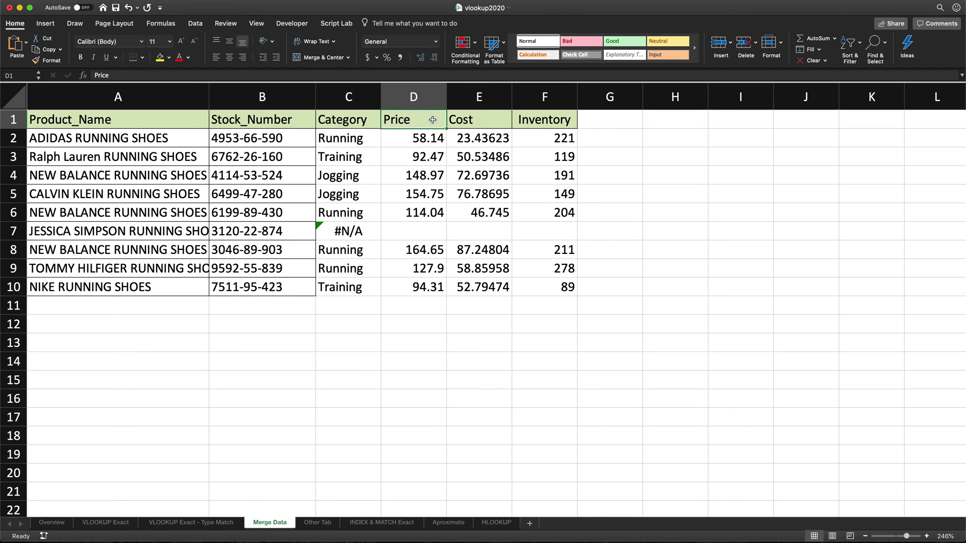
left_click(480, 120)
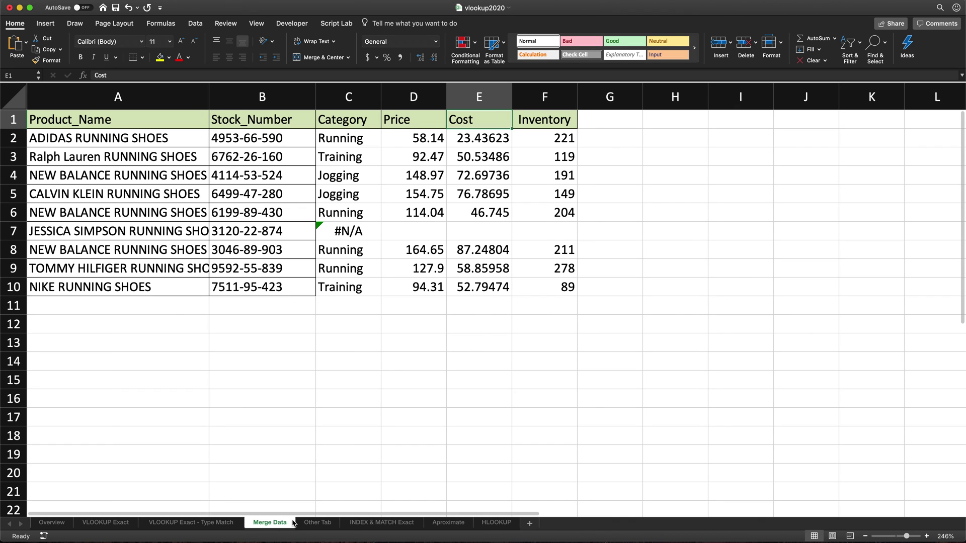
left_click(323, 523)
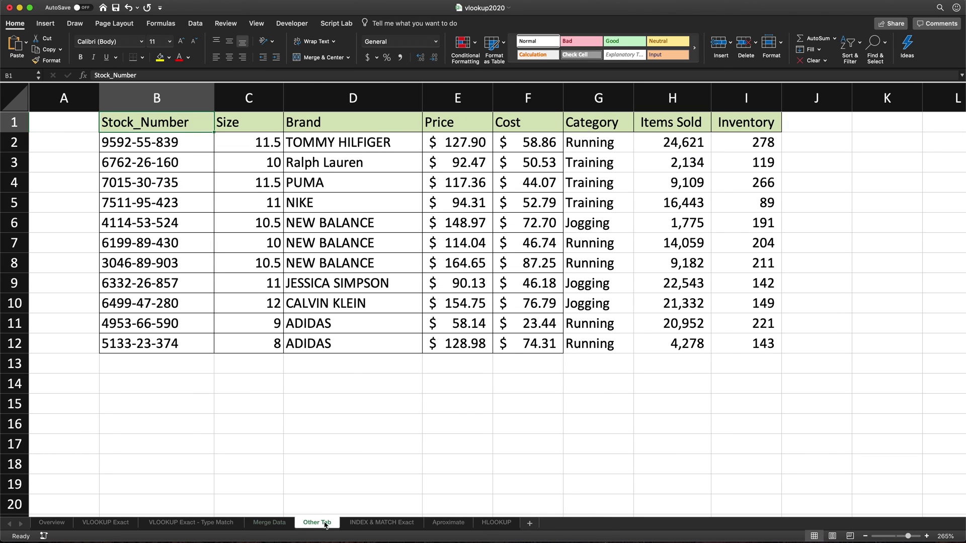
left_click(679, 124)
key("super+c")
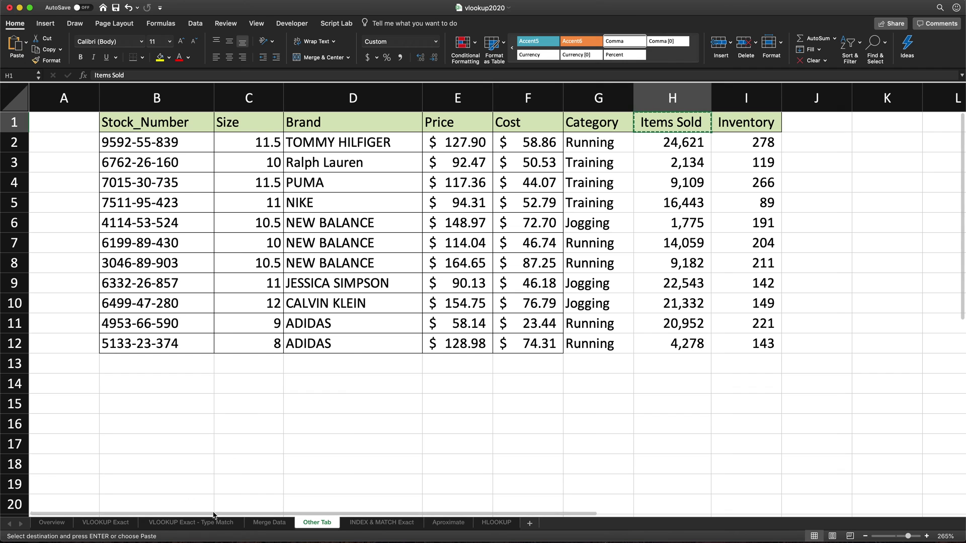
left_click(263, 523)
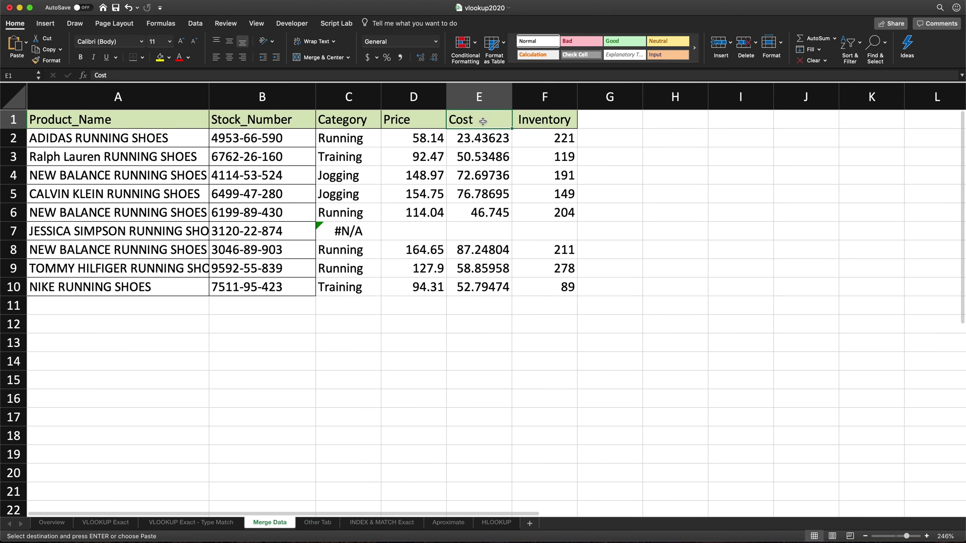
key("super+v")
left_click(486, 138)
left_click_drag(486, 137, 471, 291)
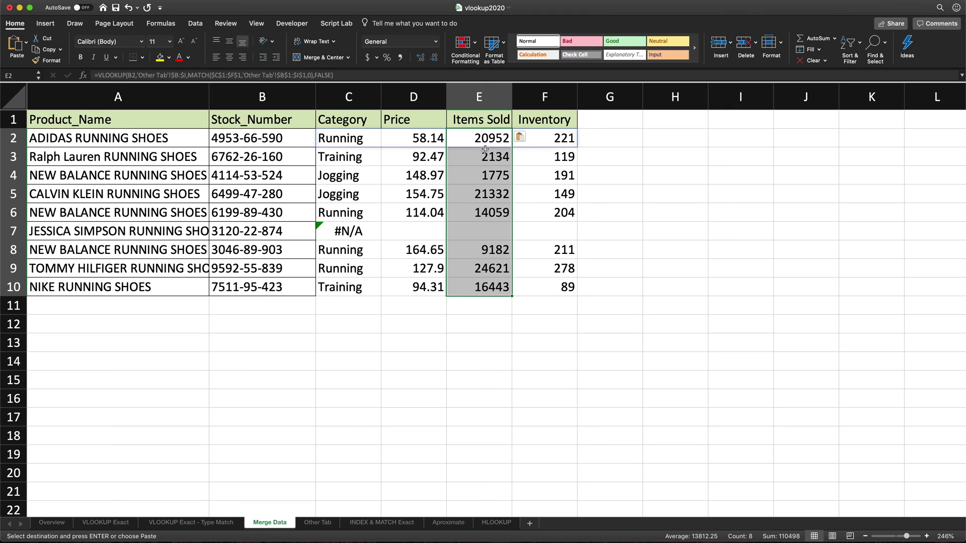
left_click(473, 119)
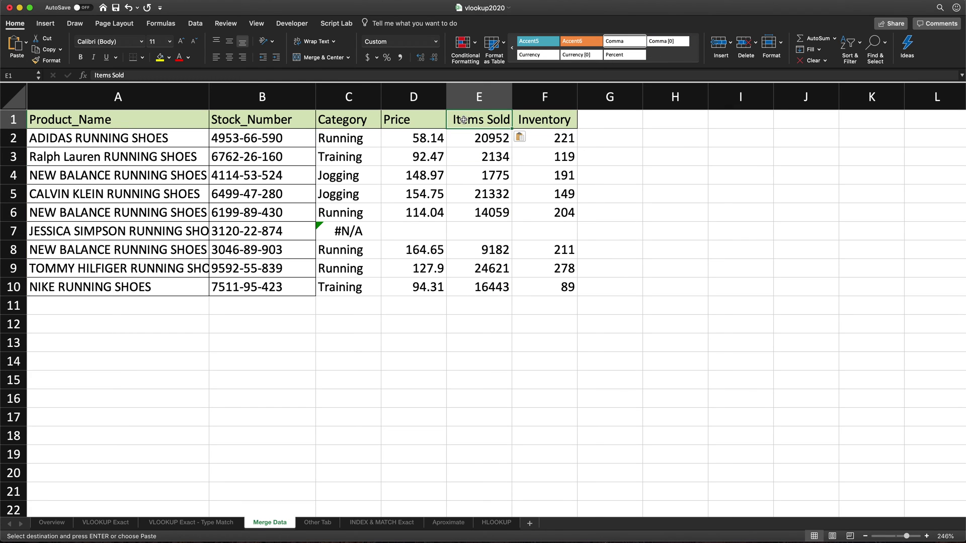
left_click(482, 146)
left_click_drag(482, 147, 484, 288)
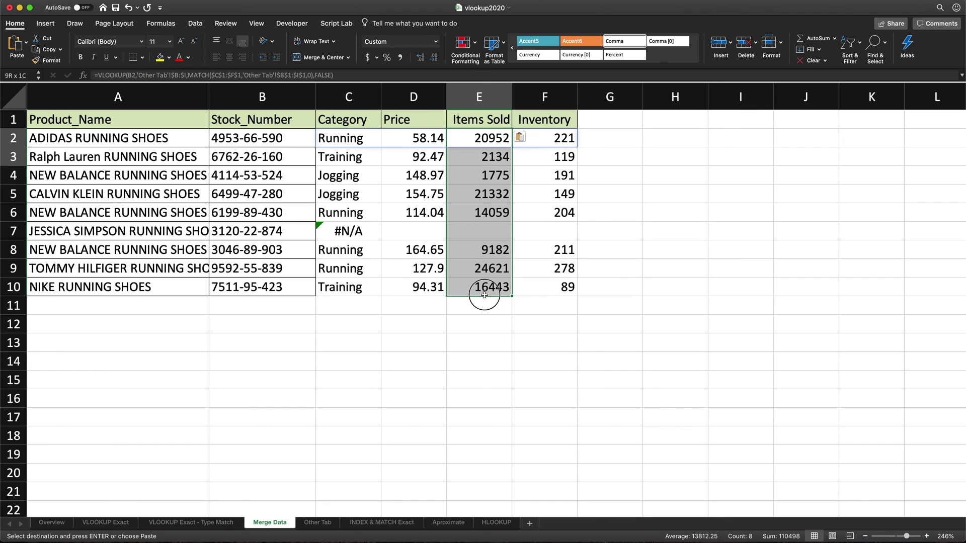
Replace the MATCH lookup value $C$1:$F$1 in C2's VLOOKUP formula with the hardcoded array {"Category","Price"}
left_click(344, 138)
double_click(344, 138)
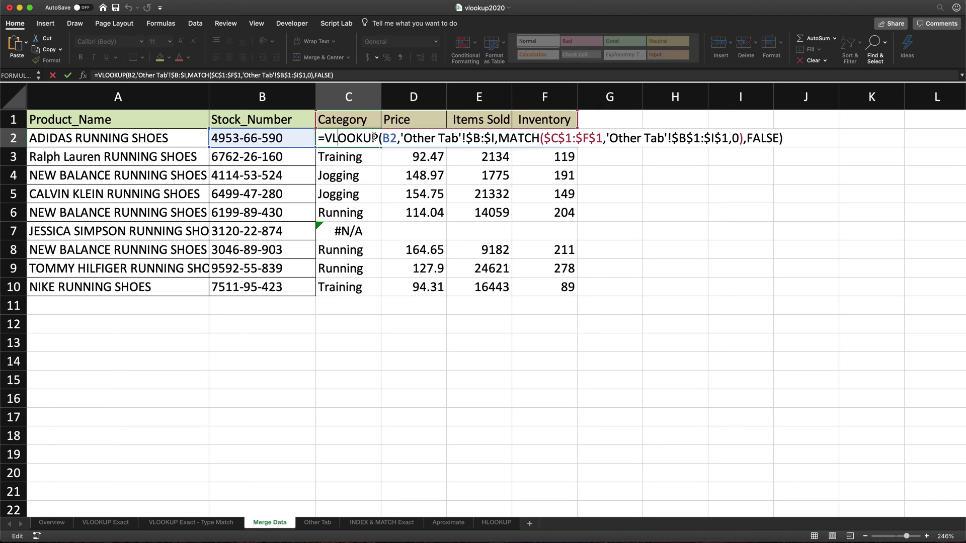
key("Left")
left_click_drag(602, 139, 542, 138)
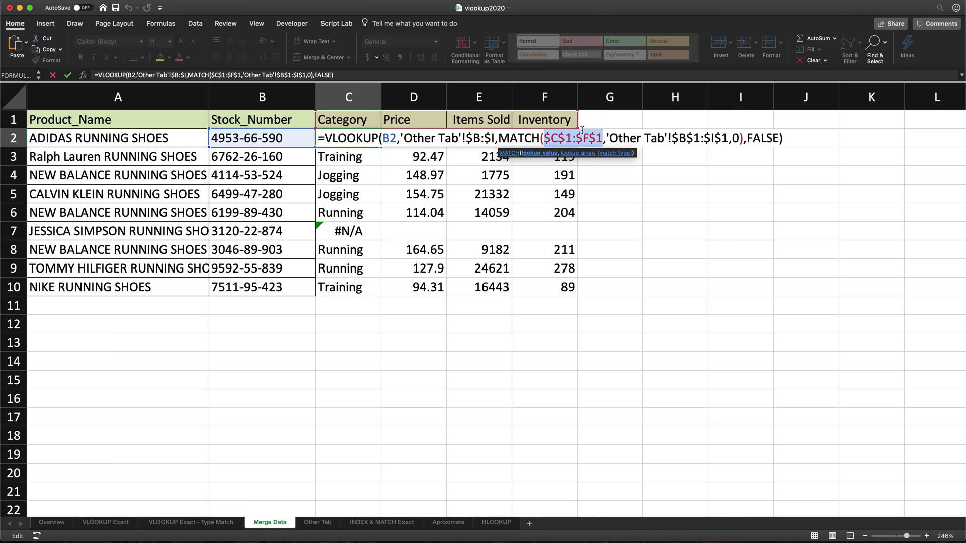
type("{}")
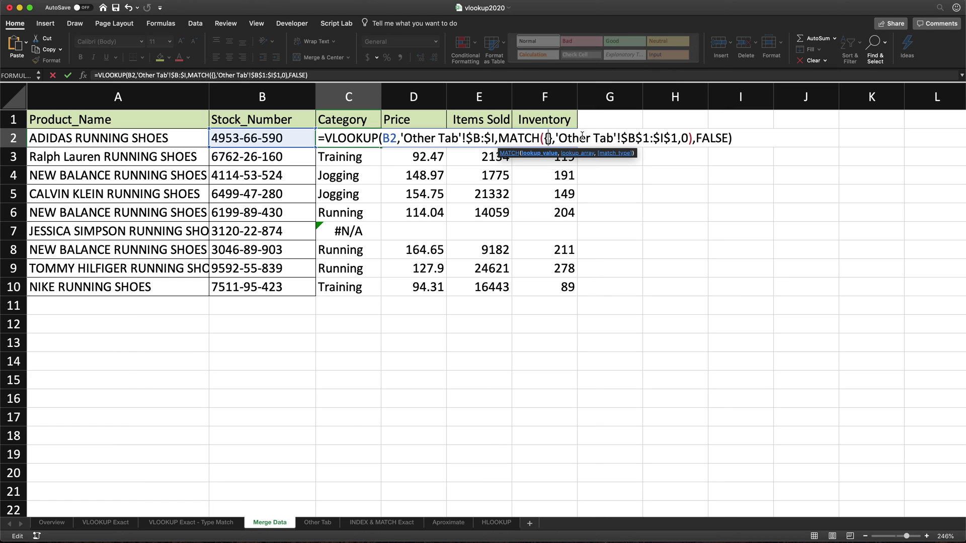
type("\"")
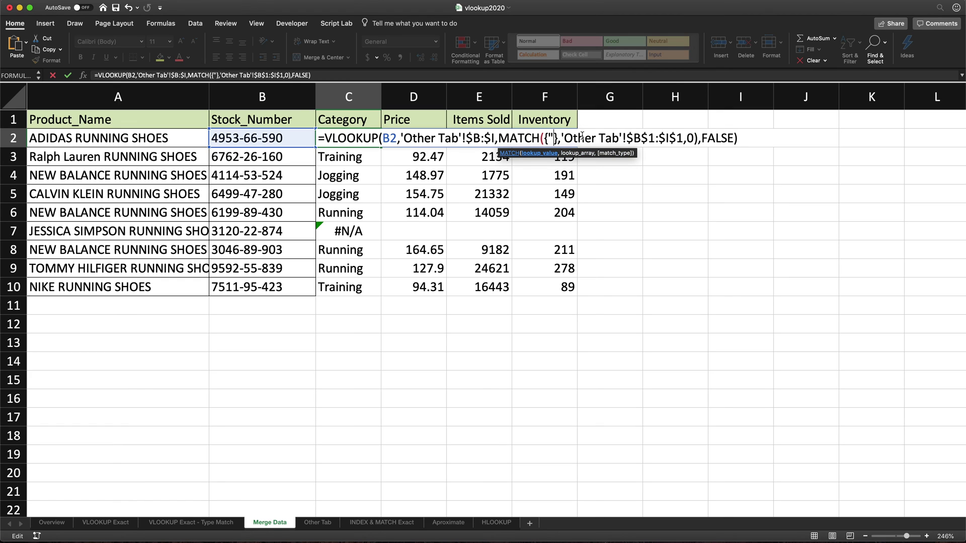
type("CAtegory")
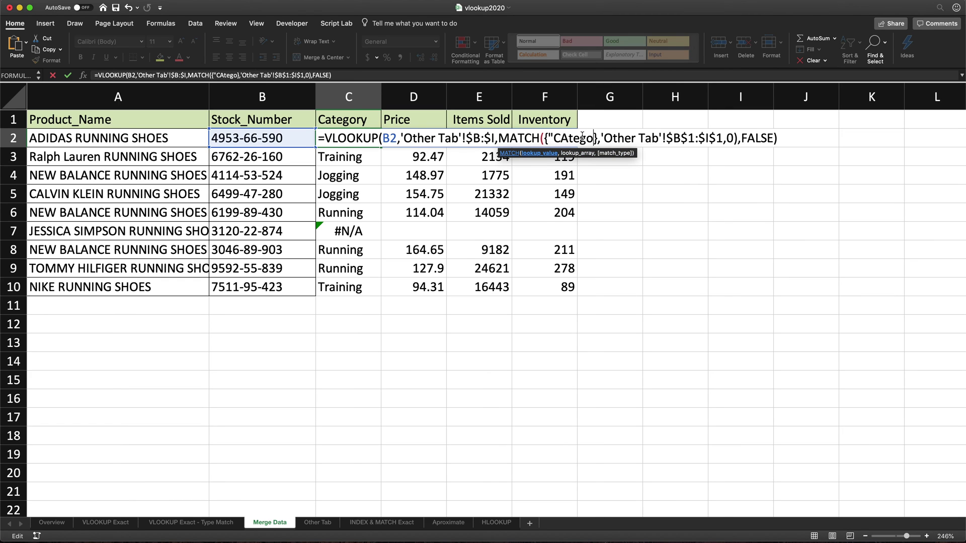
type("\"")
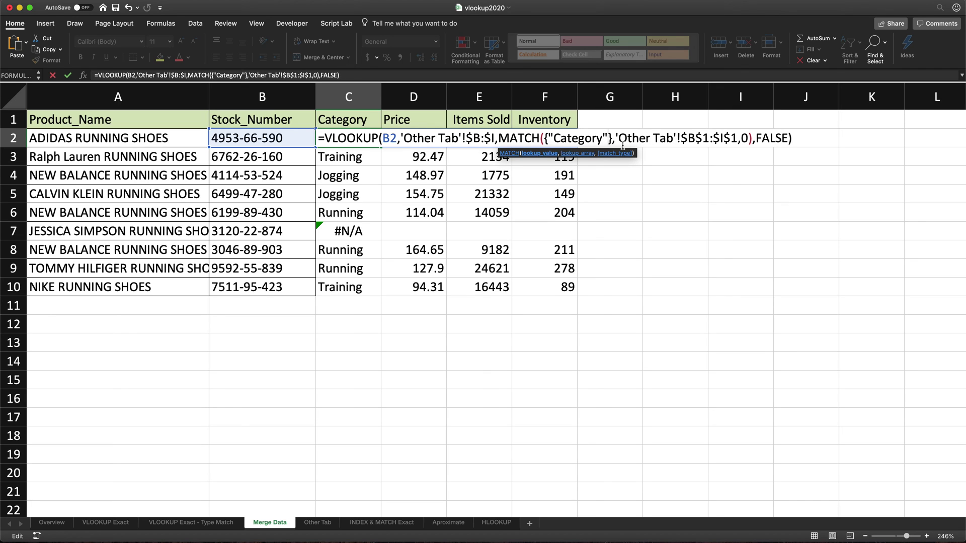
type(",\"")
type("Price")
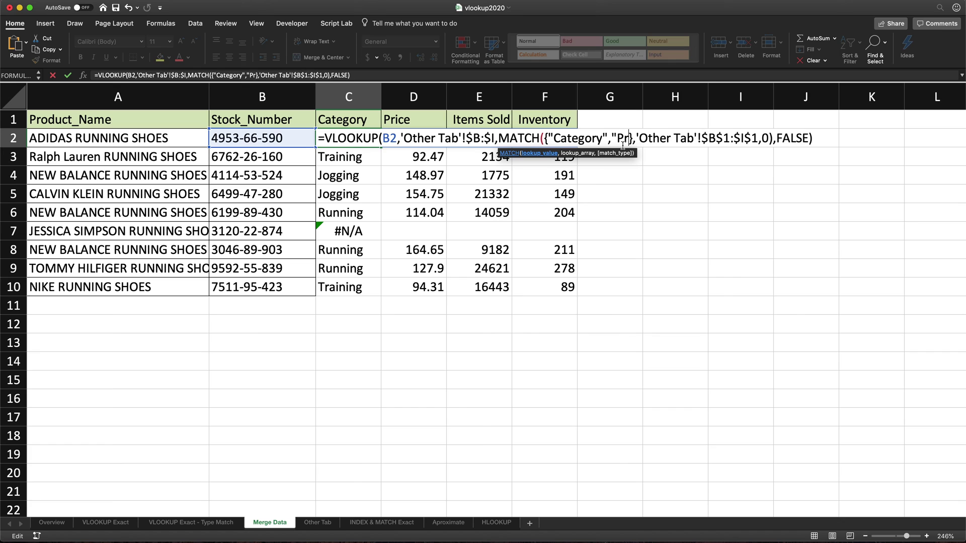
type("\"")
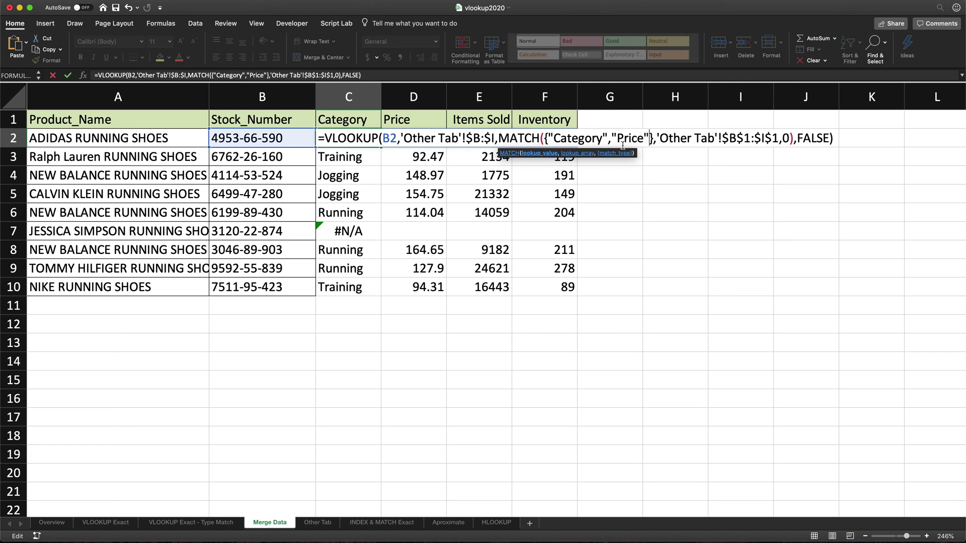
key("Return")
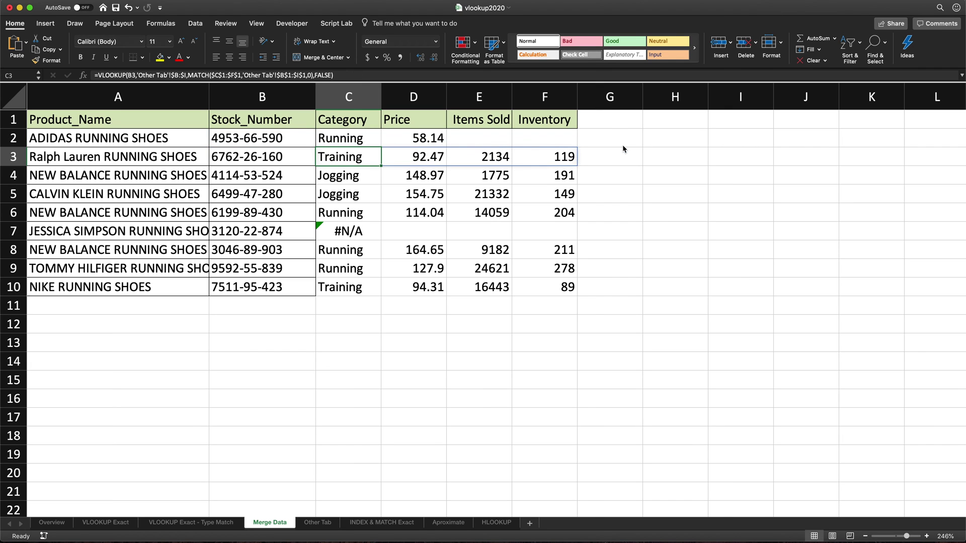
left_click(358, 141)
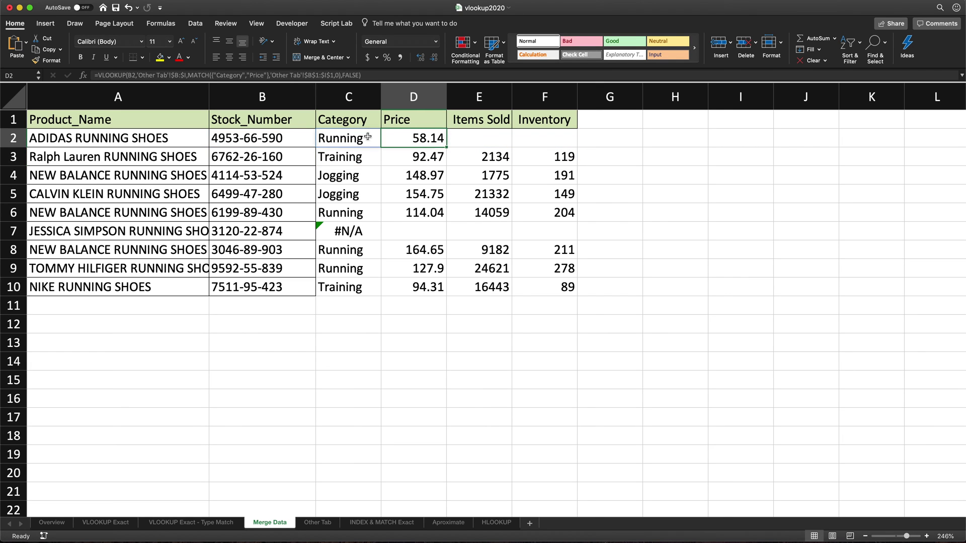
Check the remaining header names on Other Tab and add "Brand" to the MATCH array in Merge Data's C2 formula
left_click(321, 524)
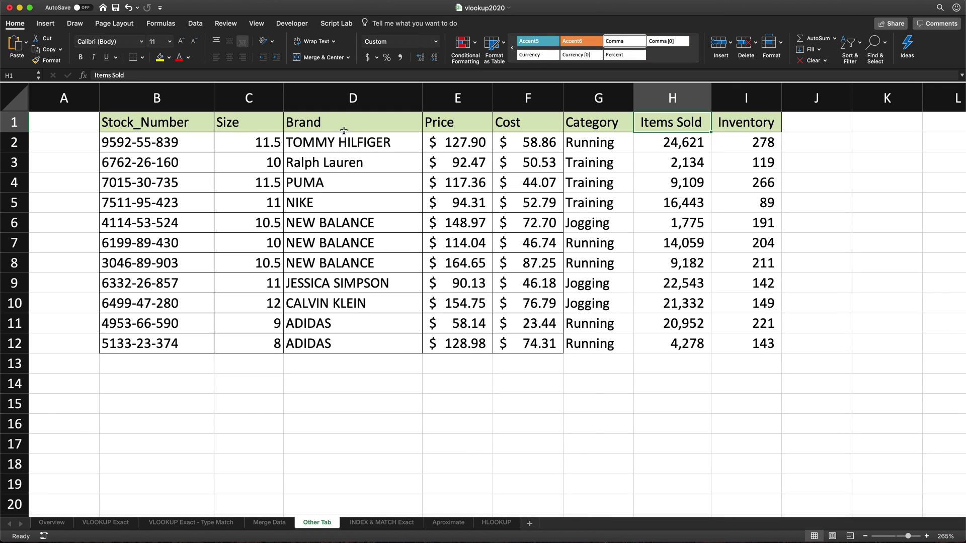
left_click(329, 127)
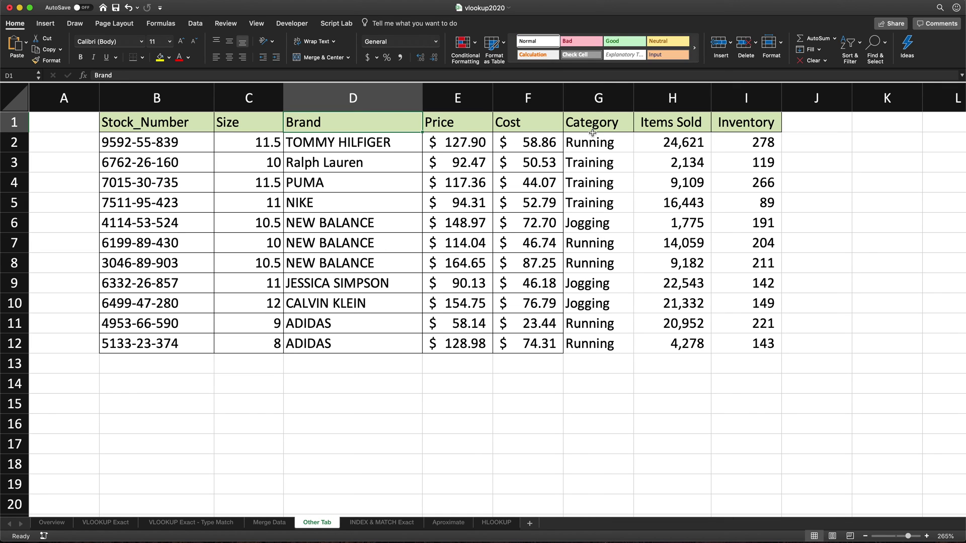
left_click(742, 122)
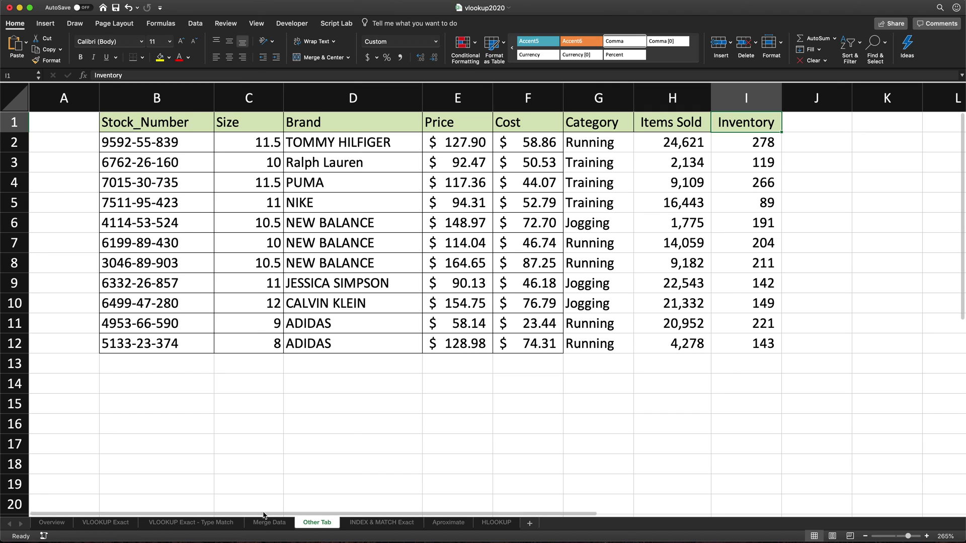
left_click(268, 522)
double_click(349, 139)
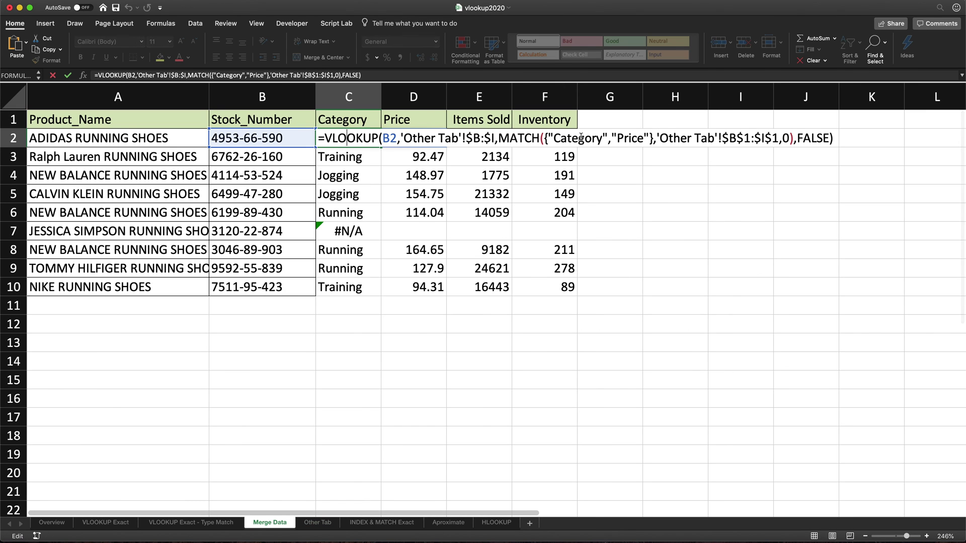
left_click(651, 139)
type(",\"")
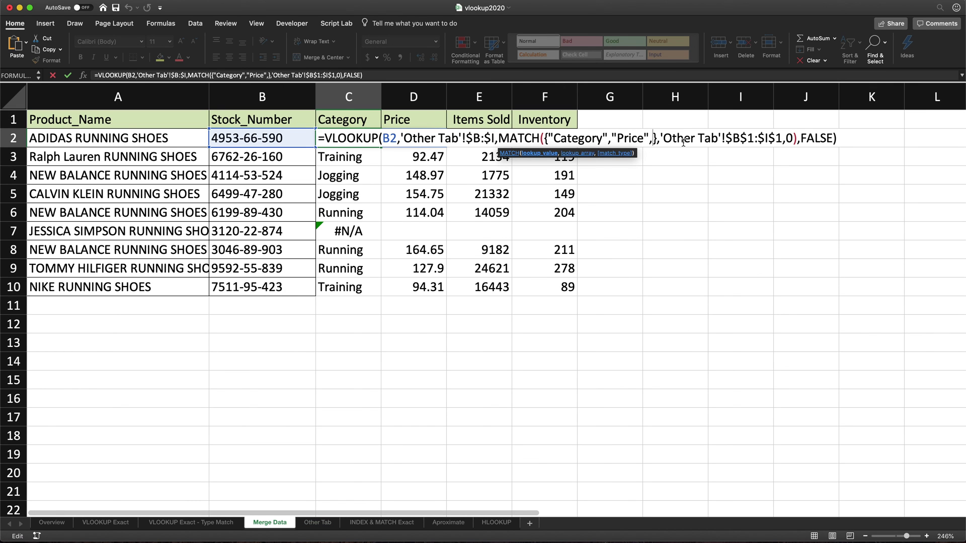
type("Brand\"")
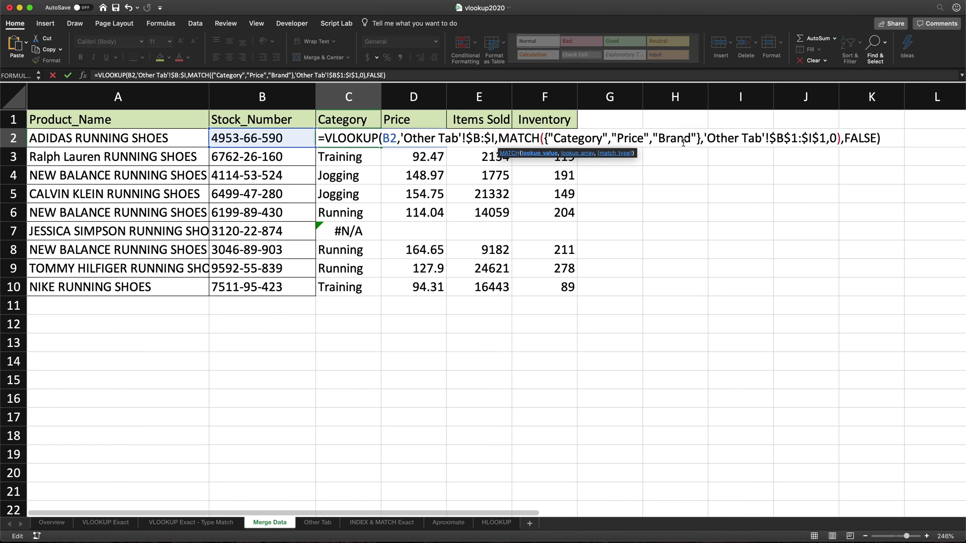
Add "Inventory" as the fourth header name in C2's MATCH array and commit the formula
type(",")
type("\"Inven")
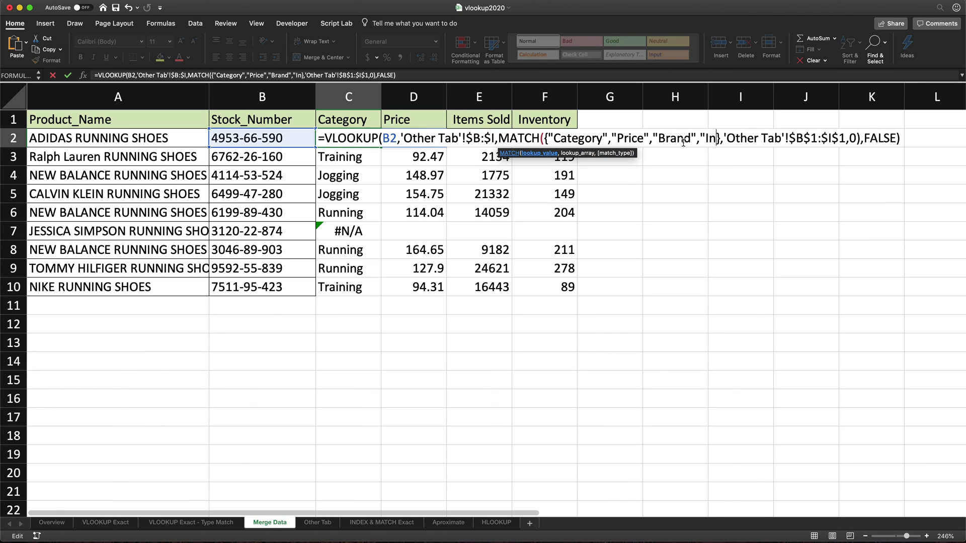
type("tory")
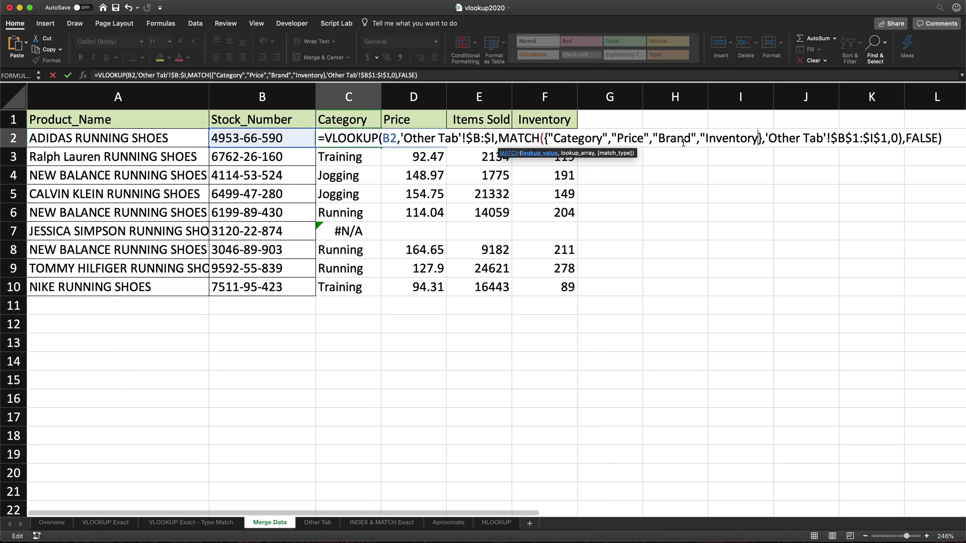
type("\"")
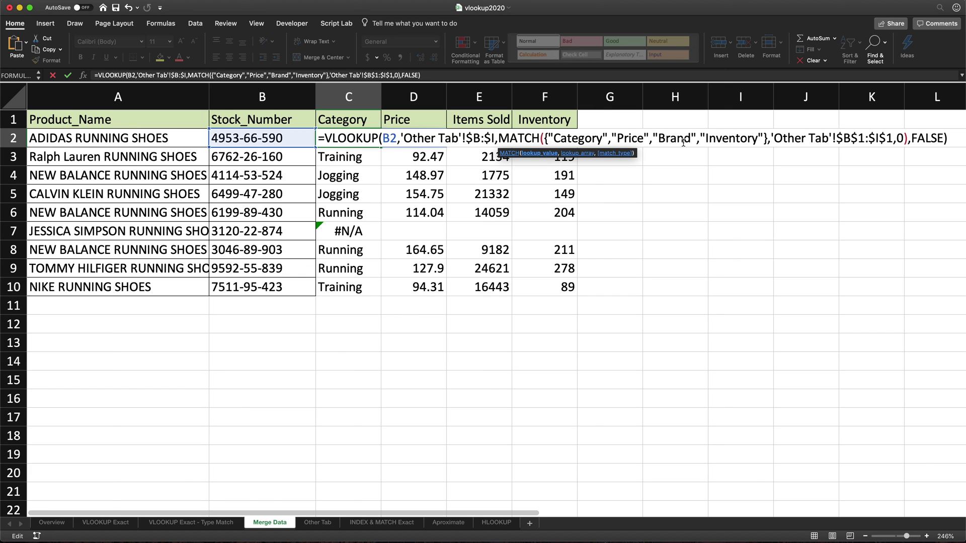
key("Return")
Fill the hardcoded-array VLOOKUP formula from C2 down through C10
left_click(361, 143)
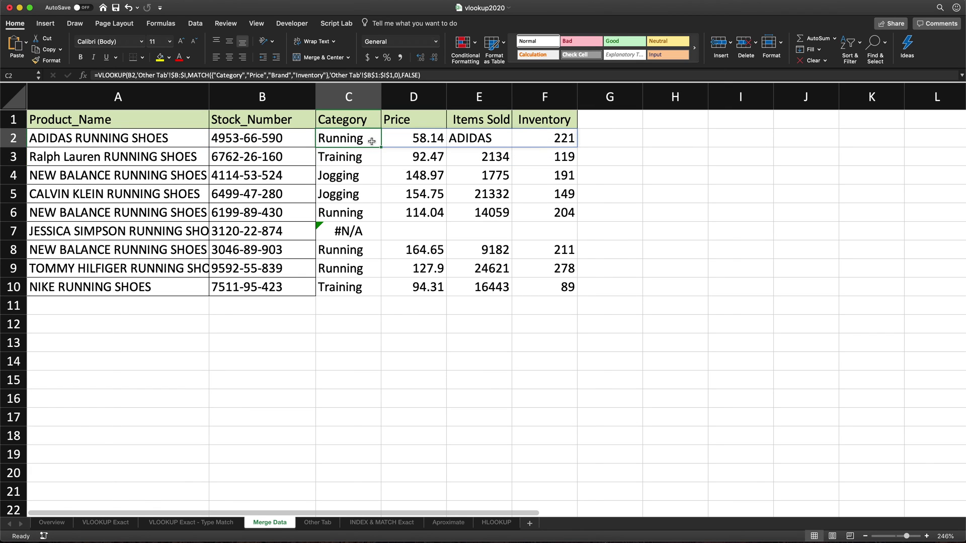
left_click_drag(382, 147, 375, 296)
left_click(360, 186)
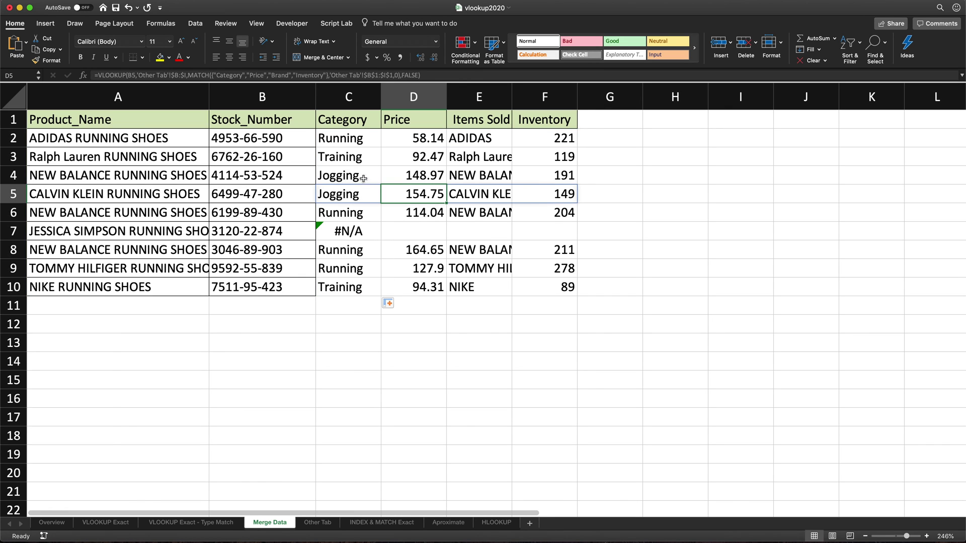
Rename the C1 header as Anything and the E1 header as Brand
left_click(347, 118)
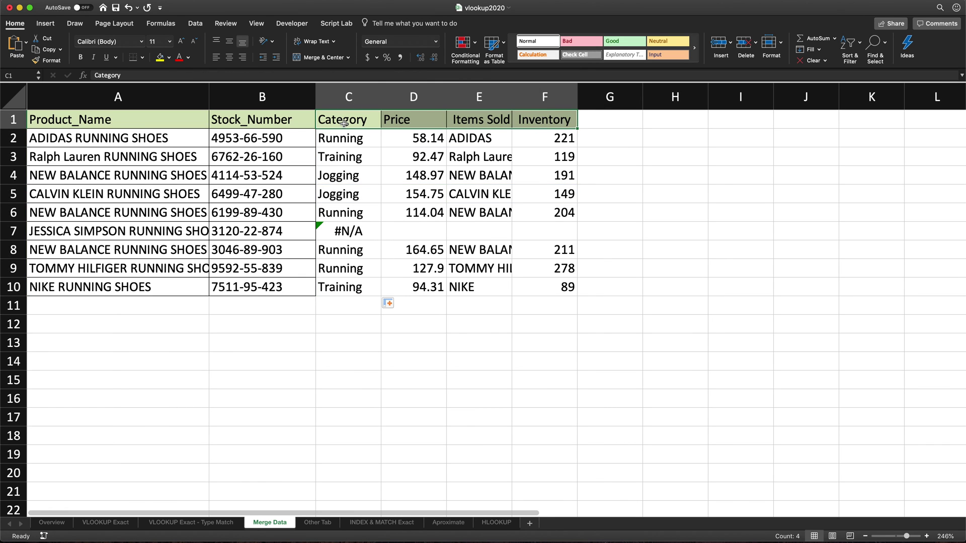
type("Anything")
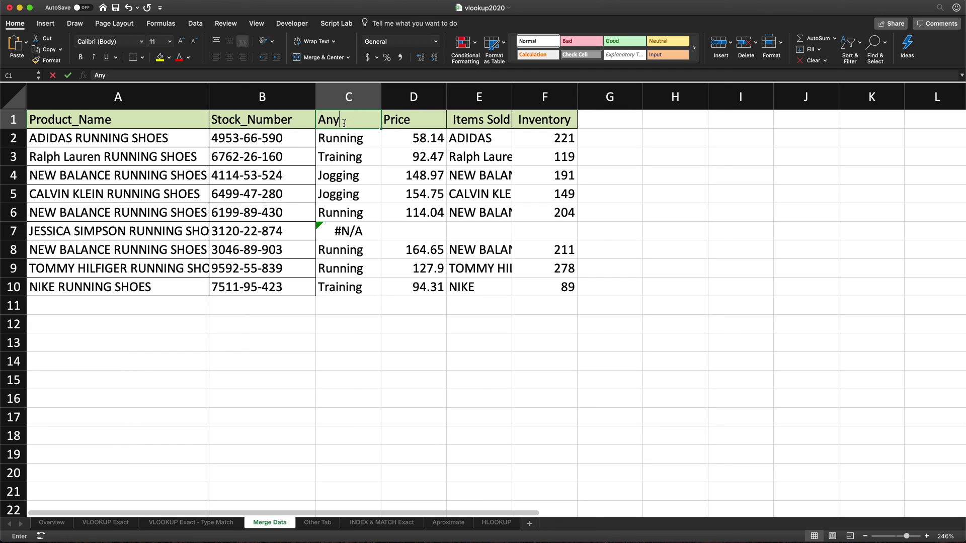
key("Return")
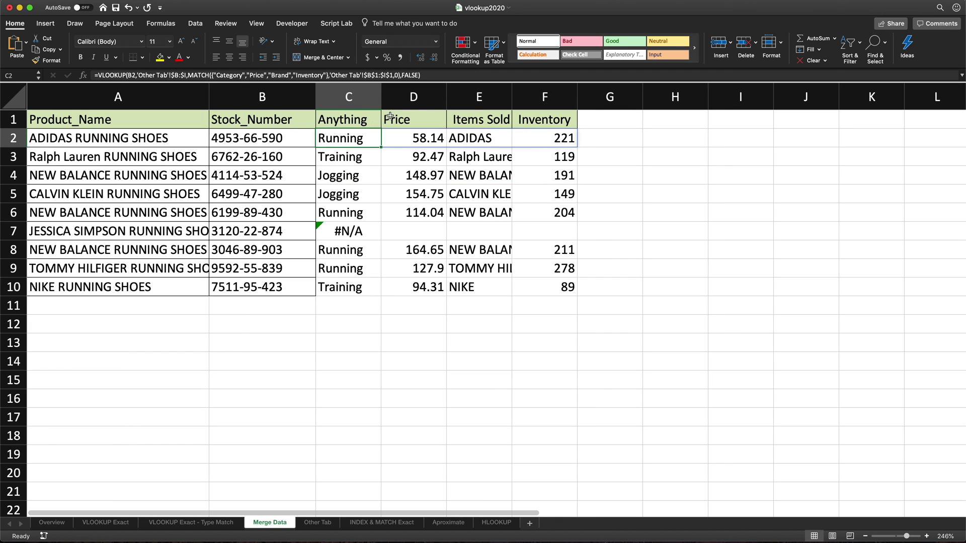
left_click(471, 118)
type("Brand")
key("Return")
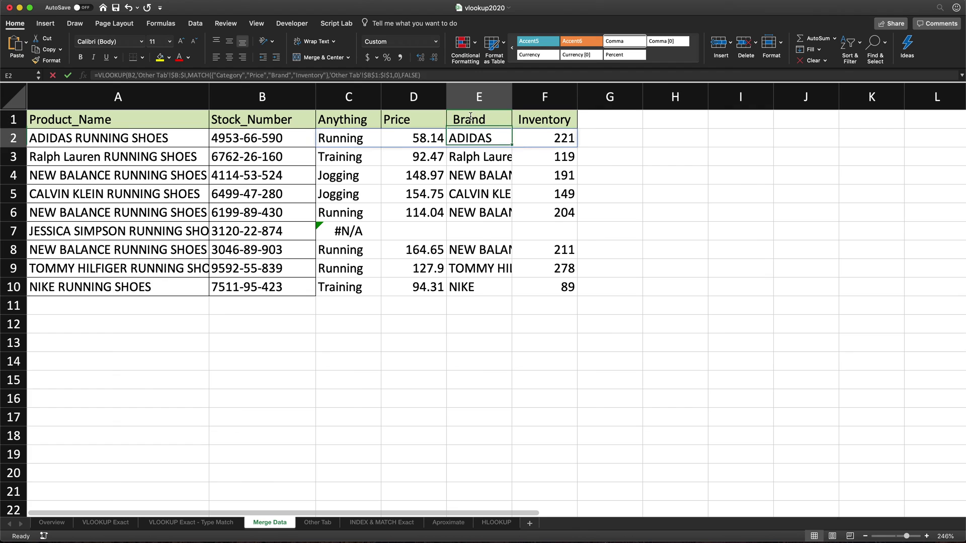
left_click(574, 124)
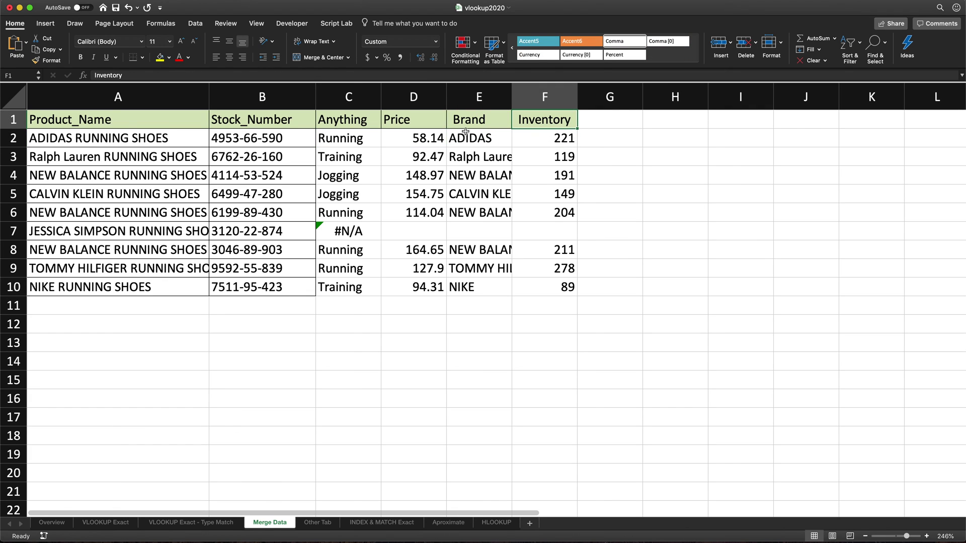
Clear the headers in C1:F1 and review the hardcoded header names in C2's MATCH array
double_click(337, 138)
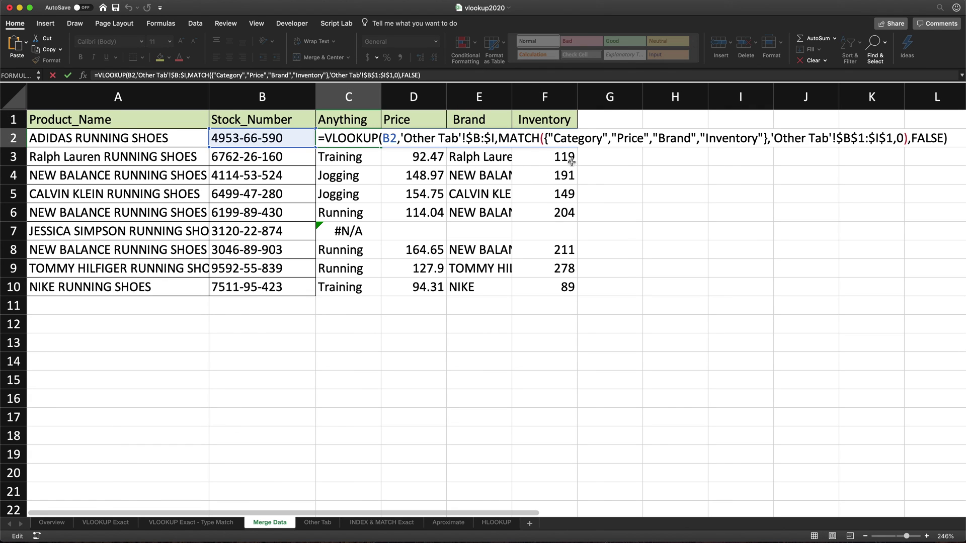
left_click_drag(766, 141, 548, 140)
key("Return")
left_click_drag(347, 119, 544, 120)
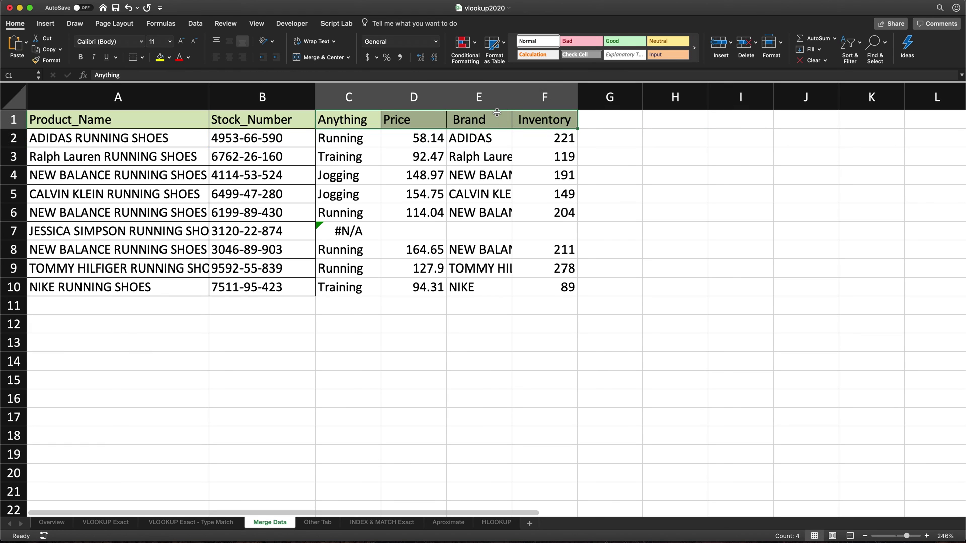
key("Delete")
double_click(348, 137)
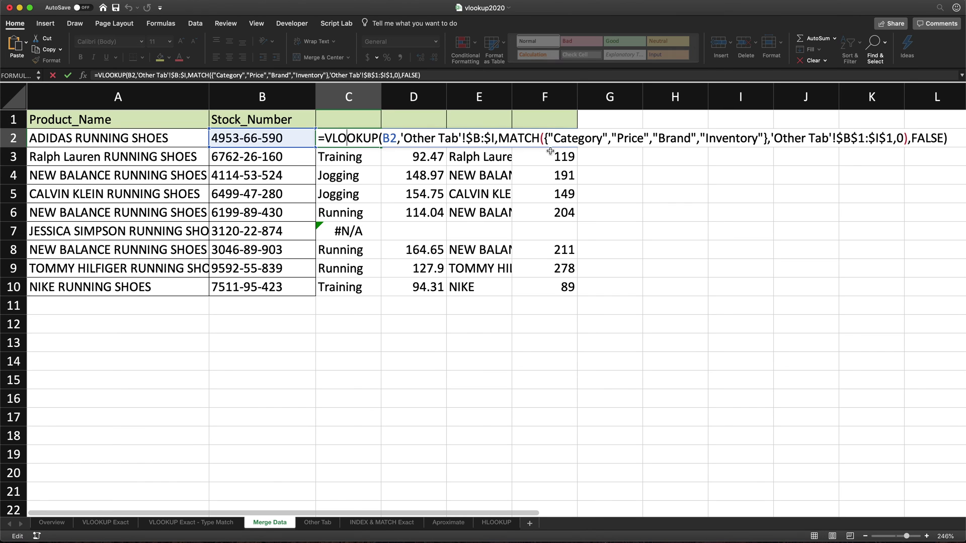
left_click_drag(548, 140, 728, 140)
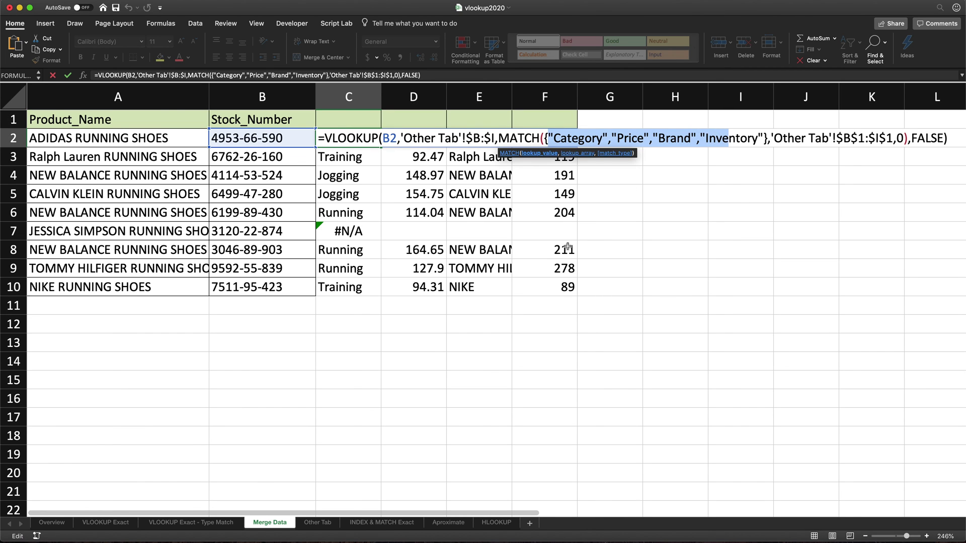
key("Escape")
Check the Size header on Other Tab, add "Size" as the fifth name in C2's MATCH array, and fill the formula down through C10
left_click(317, 524)
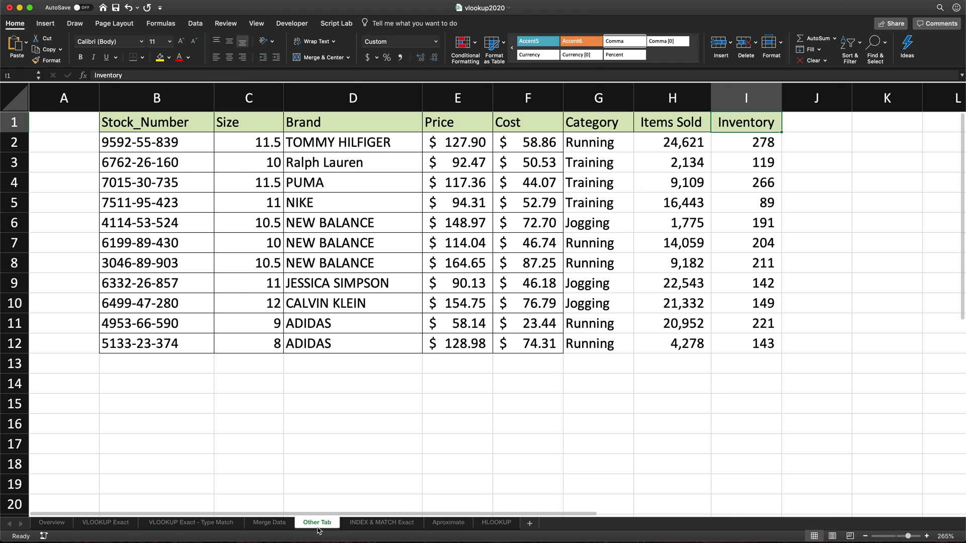
left_click(220, 128)
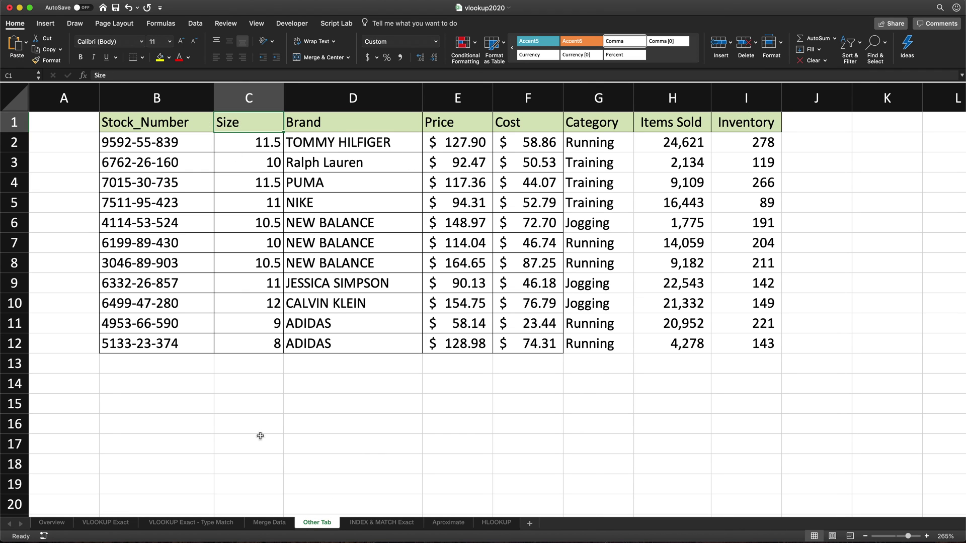
left_click(269, 524)
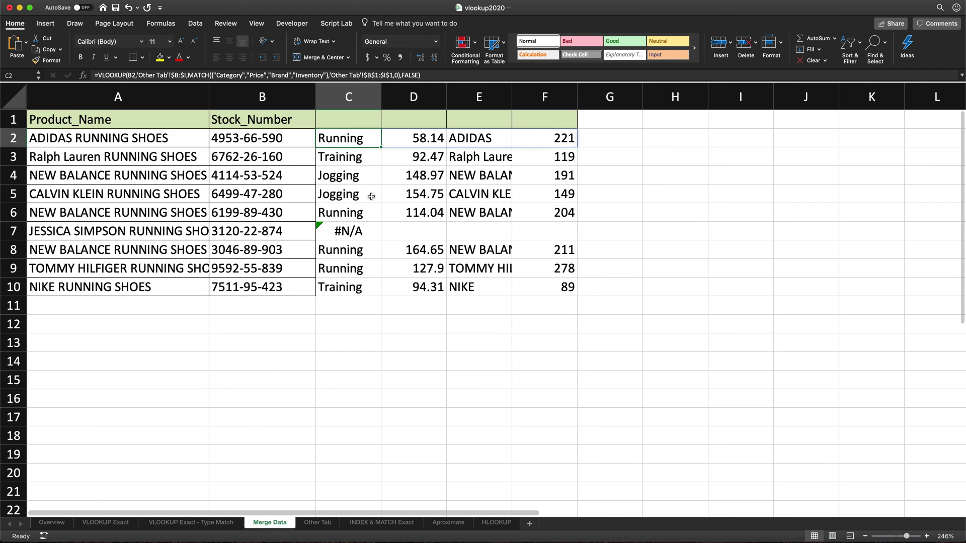
double_click(358, 138)
left_click(765, 138)
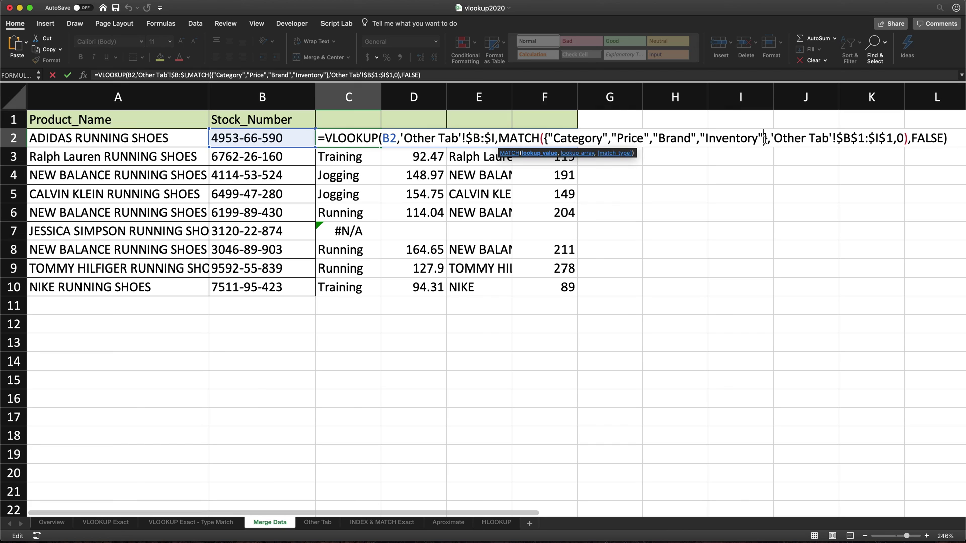
type(",\"Size\"")
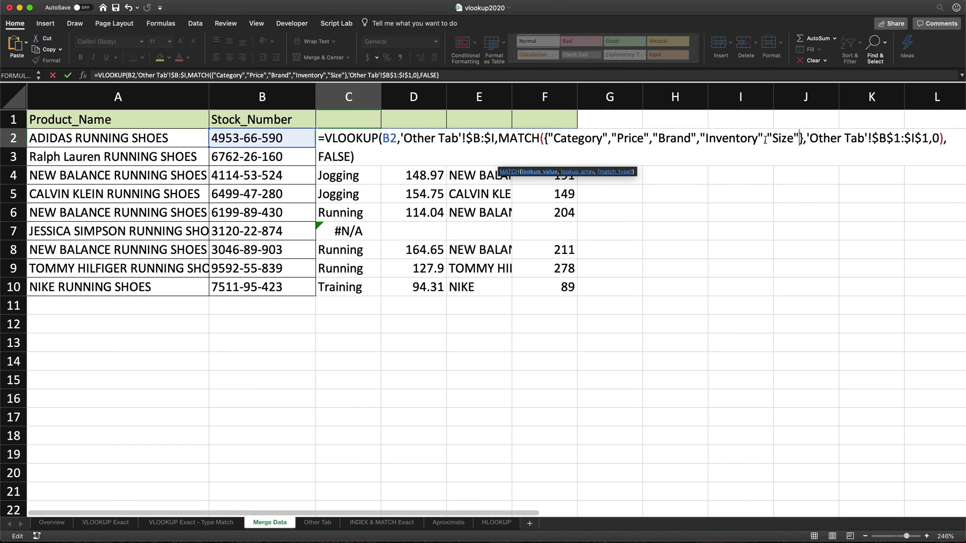
key("Return")
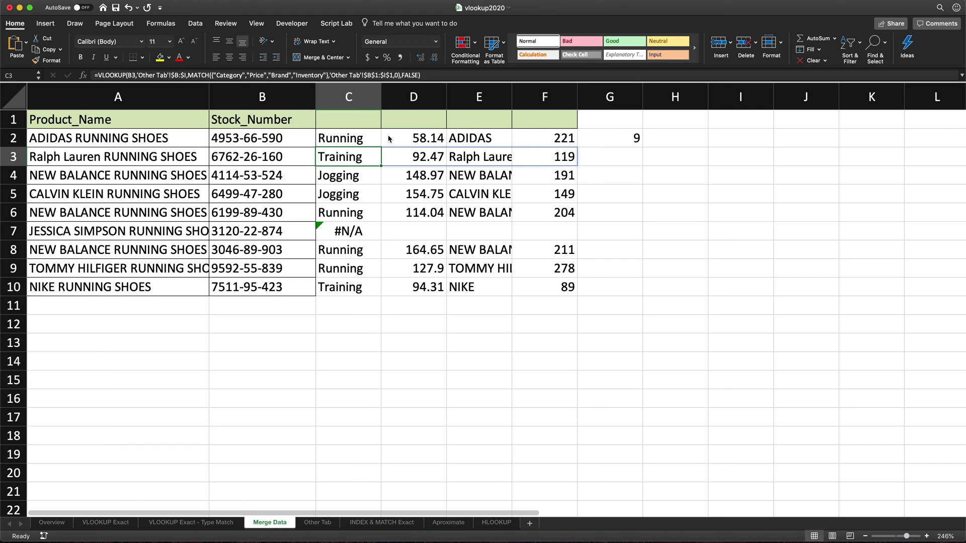
left_click(378, 137)
left_click_drag(381, 147, 380, 290)
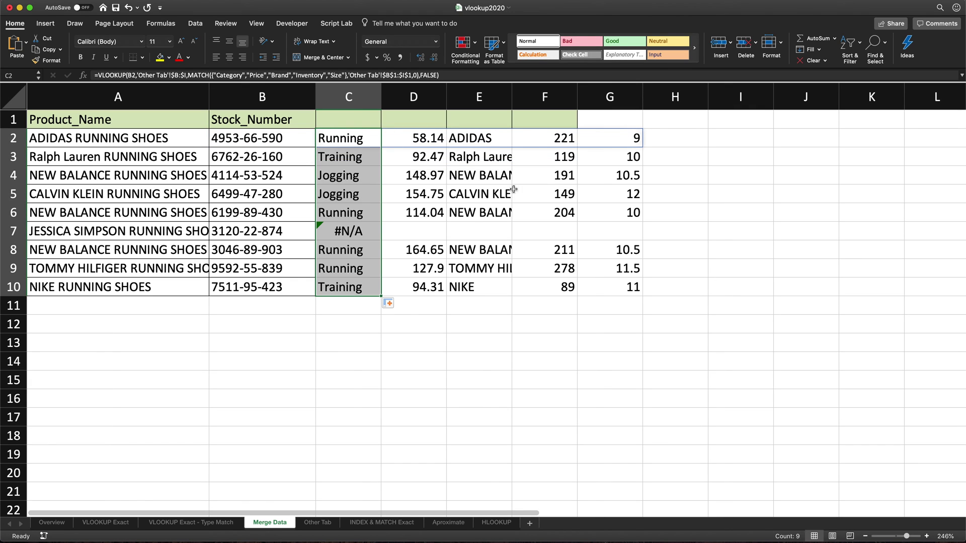
Try replacing the lookup value in C2's VLOOKUP with the stock number range B2:B10
left_click(345, 139)
double_click(366, 140)
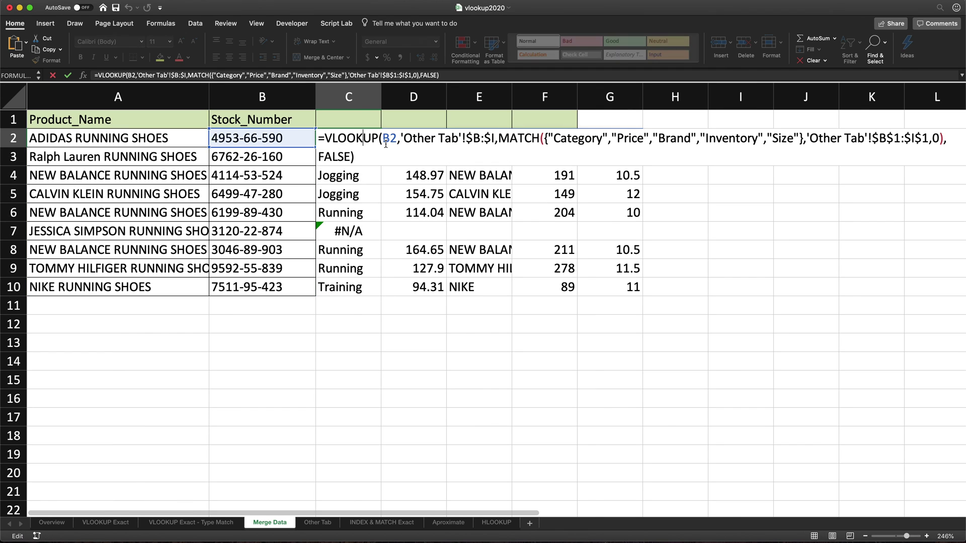
double_click(386, 140)
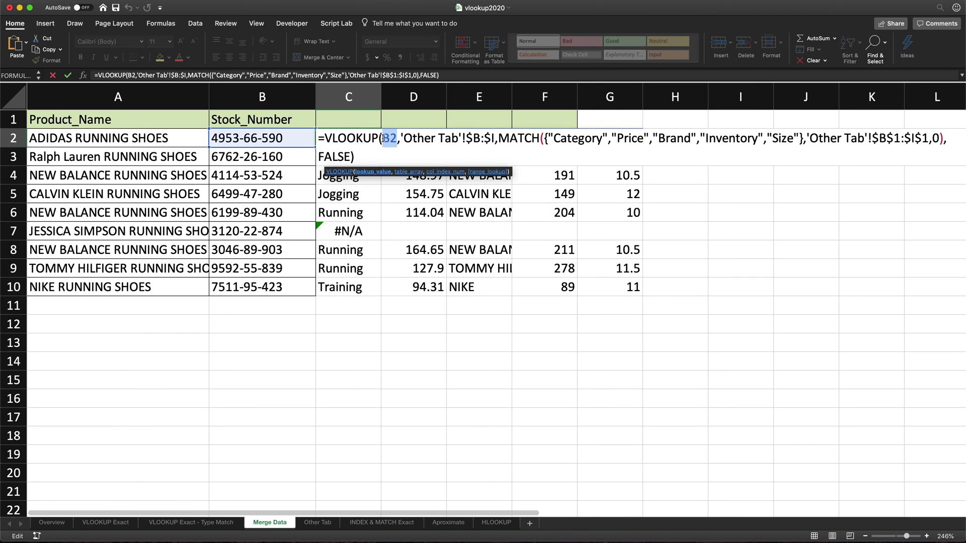
key("BackSpace")
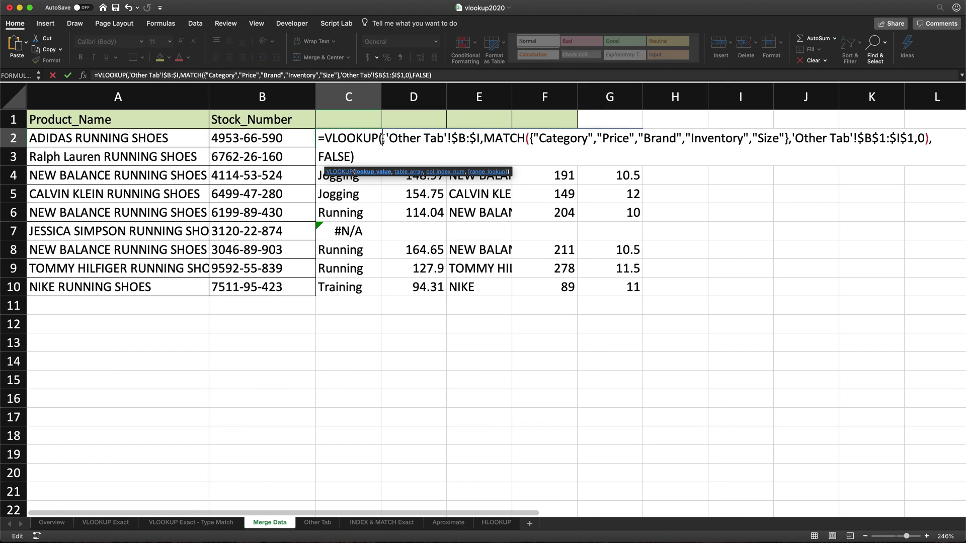
left_click_drag(267, 146, 270, 294)
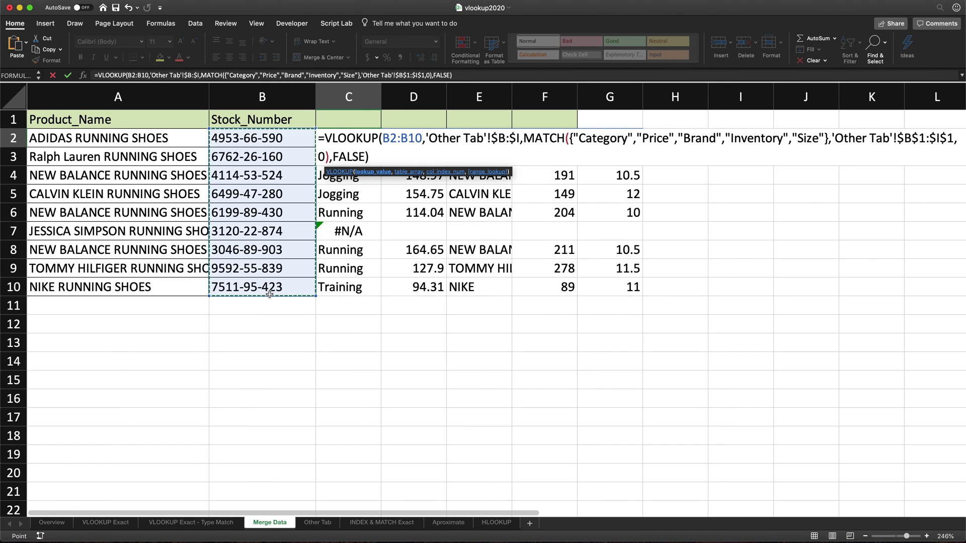
key("Return")
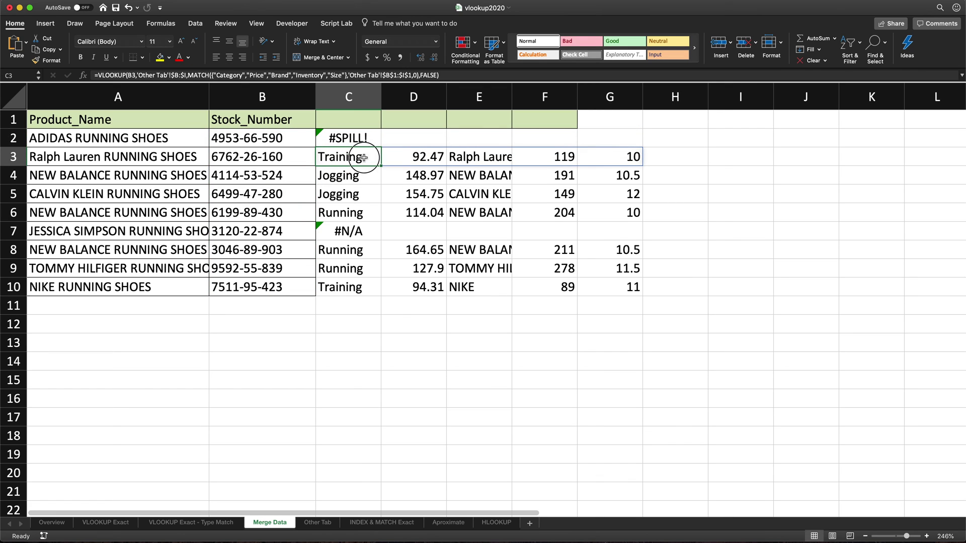
Clear the formulas in C3:C10 and review the B2:B10 range lookup formula in C2
left_click_drag(367, 156, 347, 287)
key("Delete")
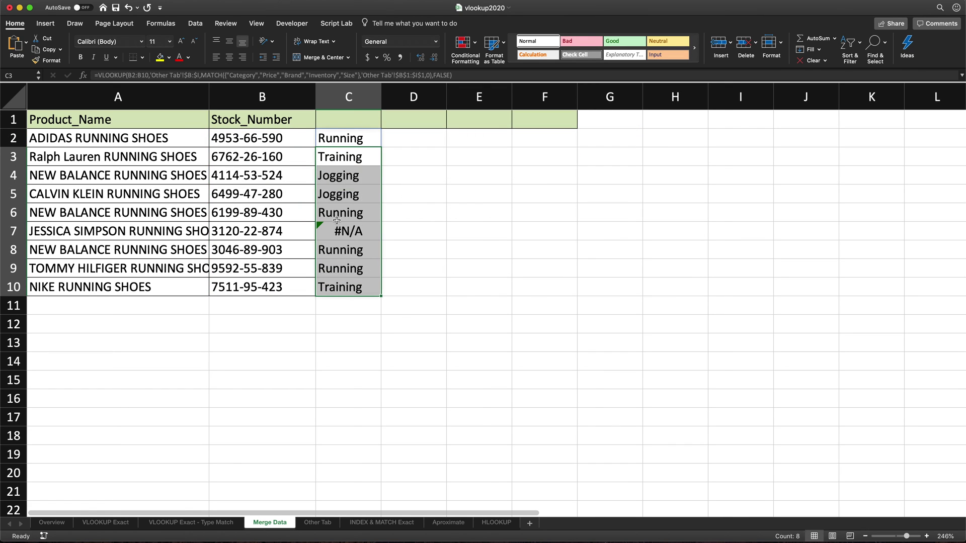
left_click(361, 141)
double_click(361, 141)
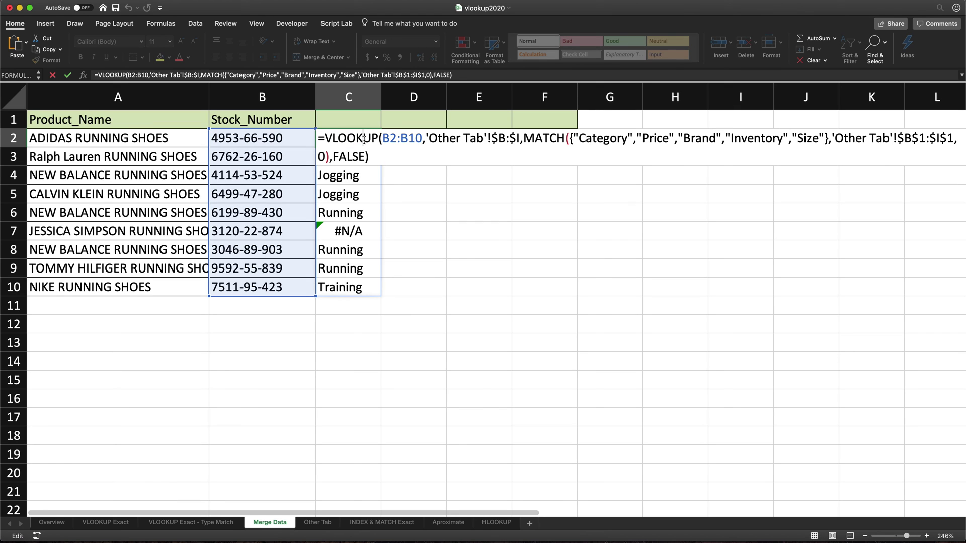
left_click(374, 151)
key("Escape")
Undo the clearing of C3:C10 and the change of C2's lookup value to a range
key("super+z")
key("super+z")
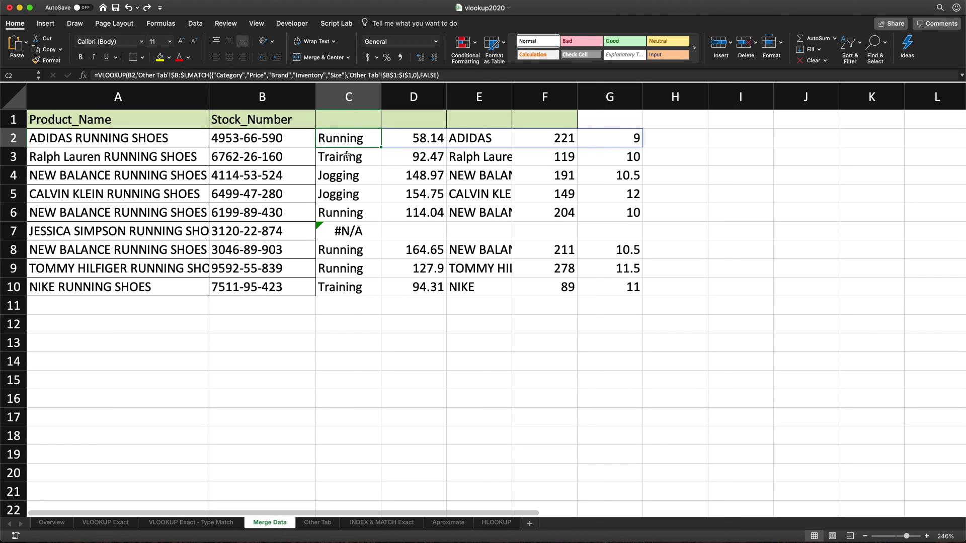
Open the VLOOKUP formula in C2 for editing
double_click(348, 143)
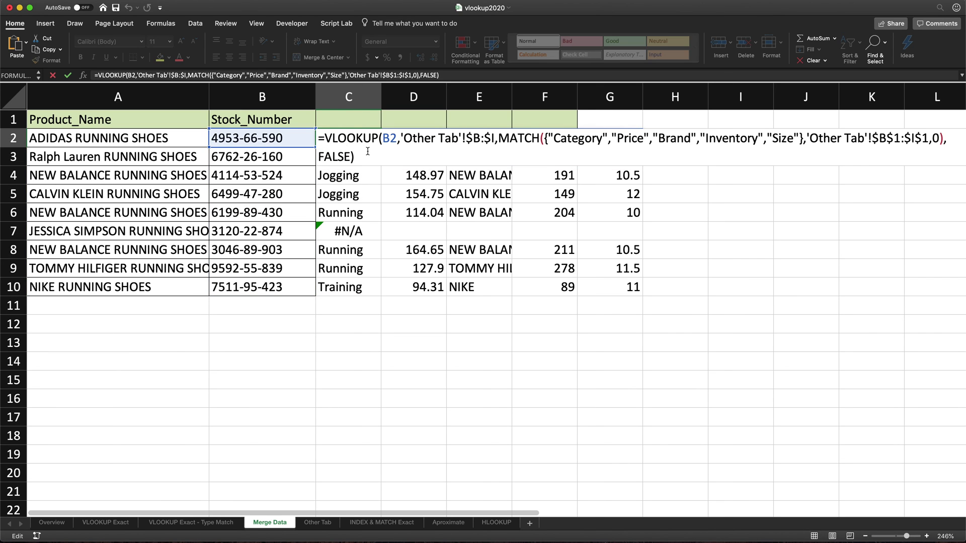